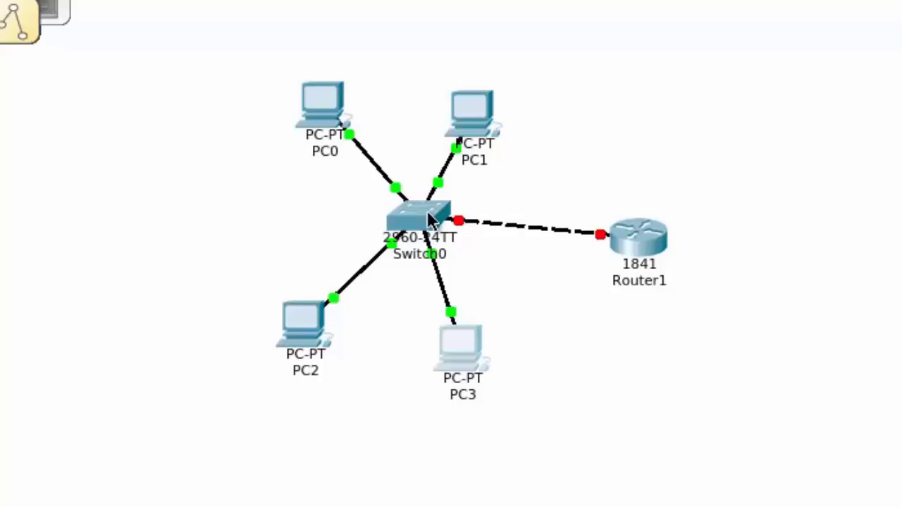
Examine the switch's port links and the IP address and gateway settings of PC0, PC1, PC2 and PC3.
{"action": "mouse_move", "coordinate": [428, 220]}
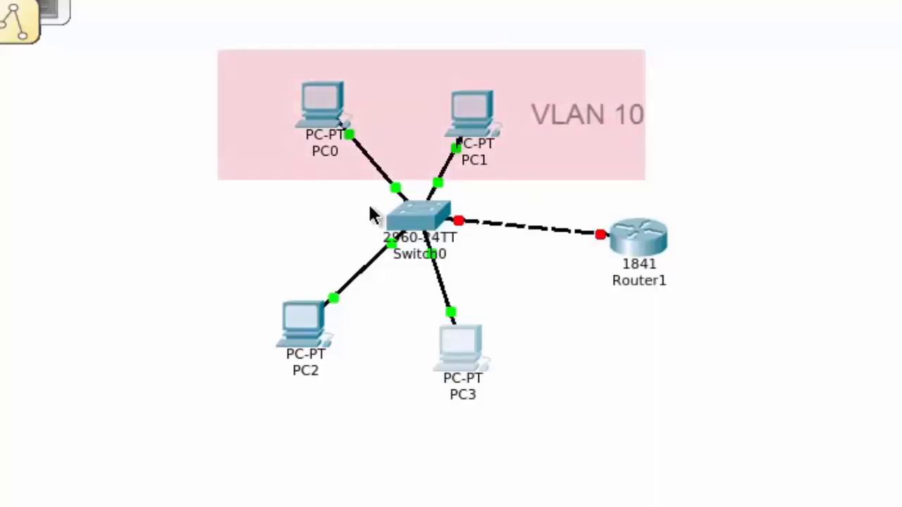
{"action": "mouse_move", "coordinate": [396, 194]}
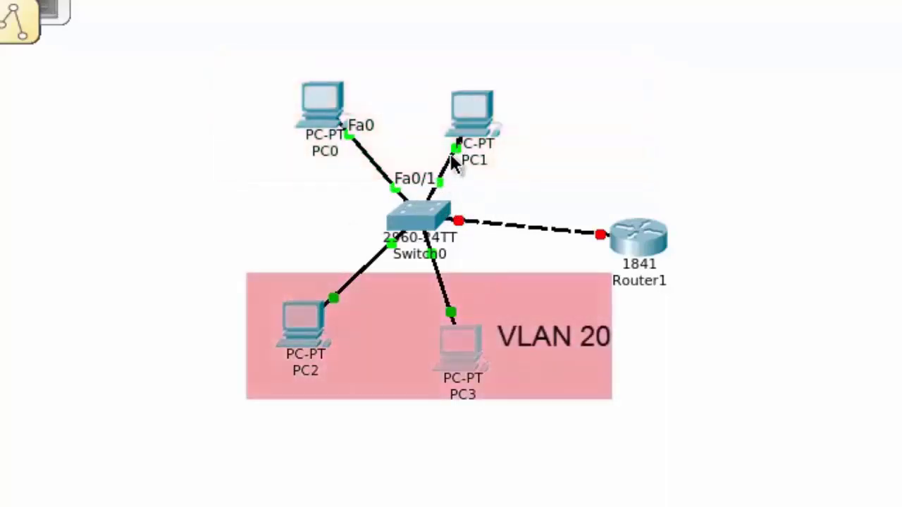
{"action": "mouse_move", "coordinate": [457, 161]}
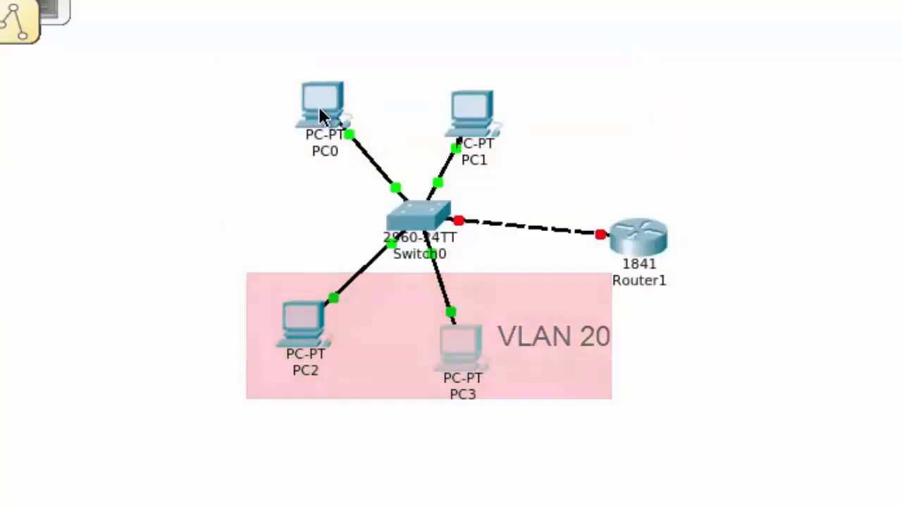
{"action": "mouse_move", "coordinate": [321, 112]}
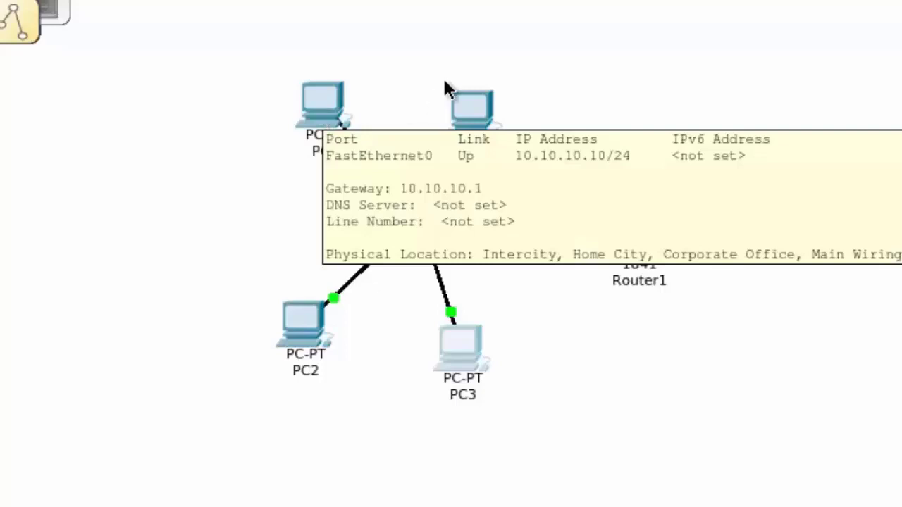
{"action": "mouse_move", "coordinate": [472, 111]}
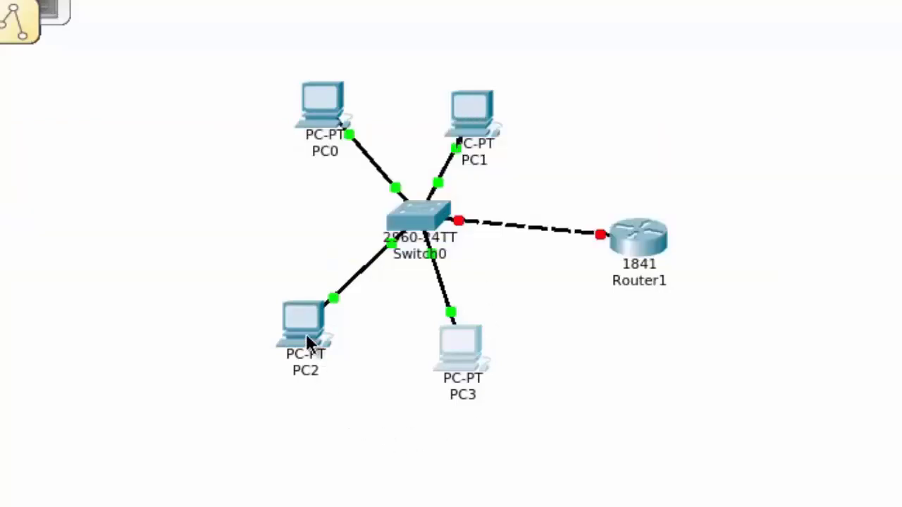
{"action": "mouse_move", "coordinate": [308, 344]}
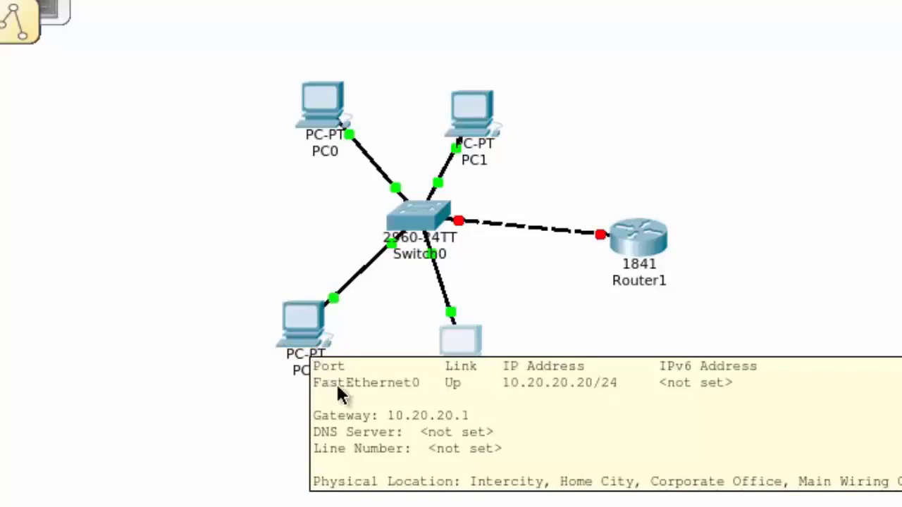
{"action": "mouse_move", "coordinate": [455, 344]}
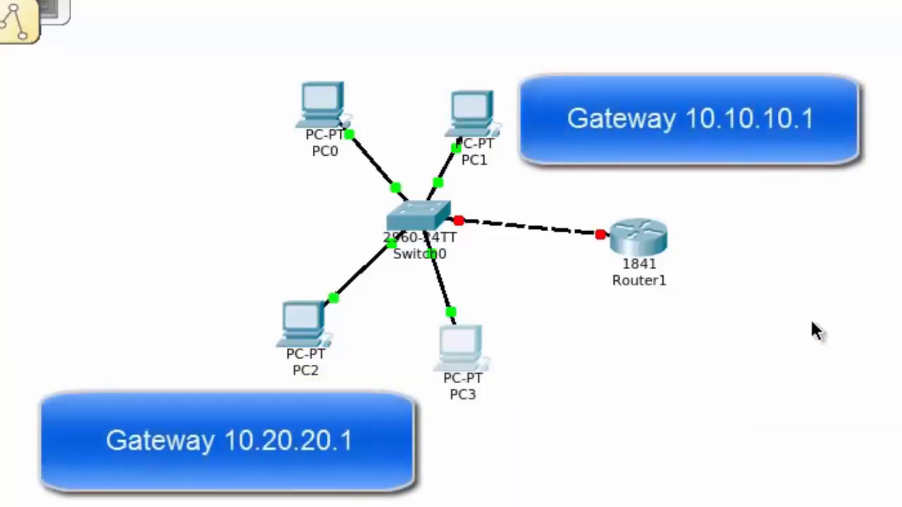
Open the IOS command line of Switch0 and bring up its user prompt.
{"action": "left_click", "coordinate": [427, 224]}
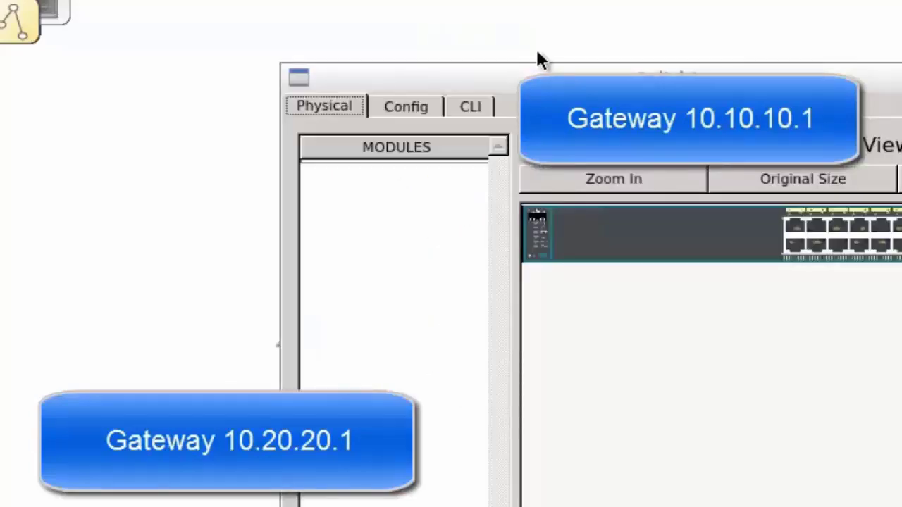
{"action": "left_click_drag", "start_coordinate": [528, 83], "coordinate": [312, 4]}
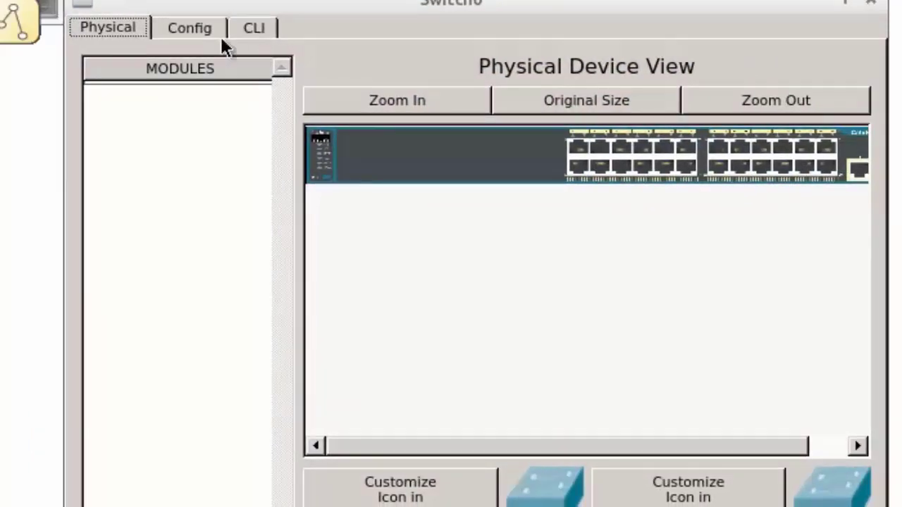
{"action": "left_click", "coordinate": [263, 29]}
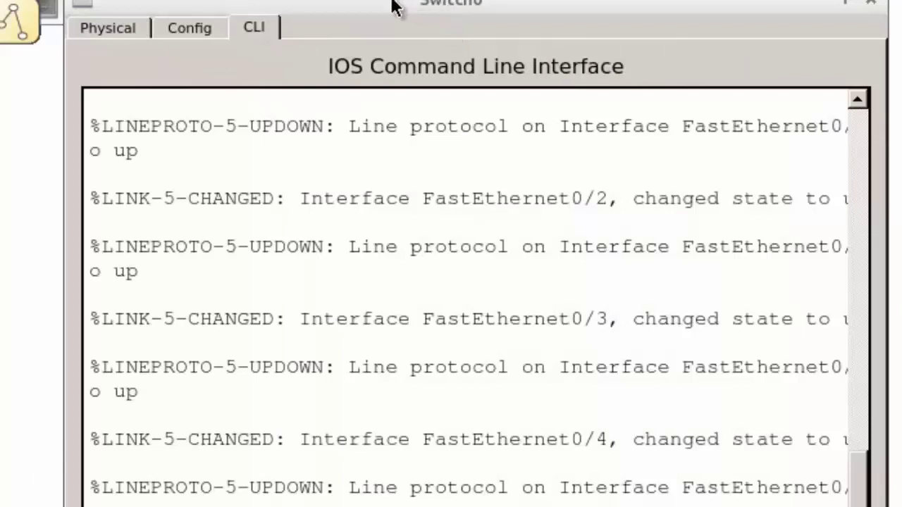
{"action": "left_click_drag", "start_coordinate": [396, 0], "coordinate": [363, 0]}
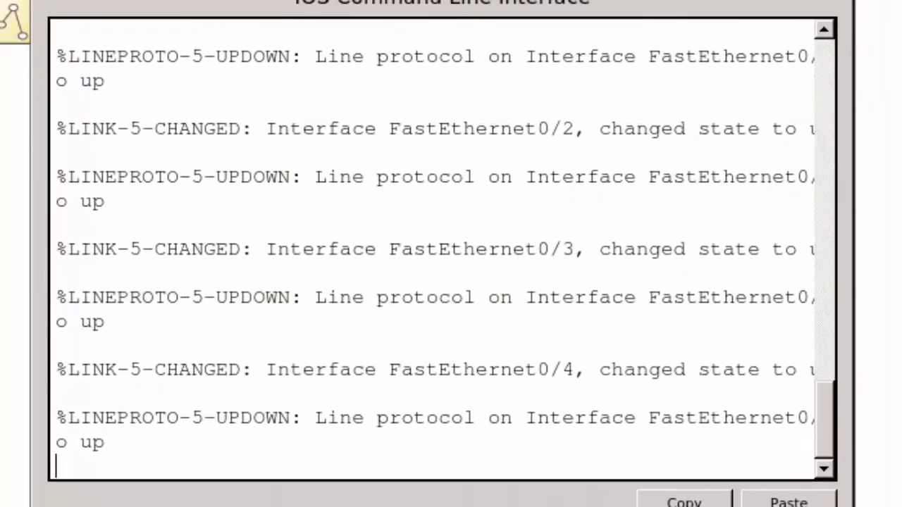
{"action": "key", "text": "Return"}
{"action": "key", "text": "Return"}
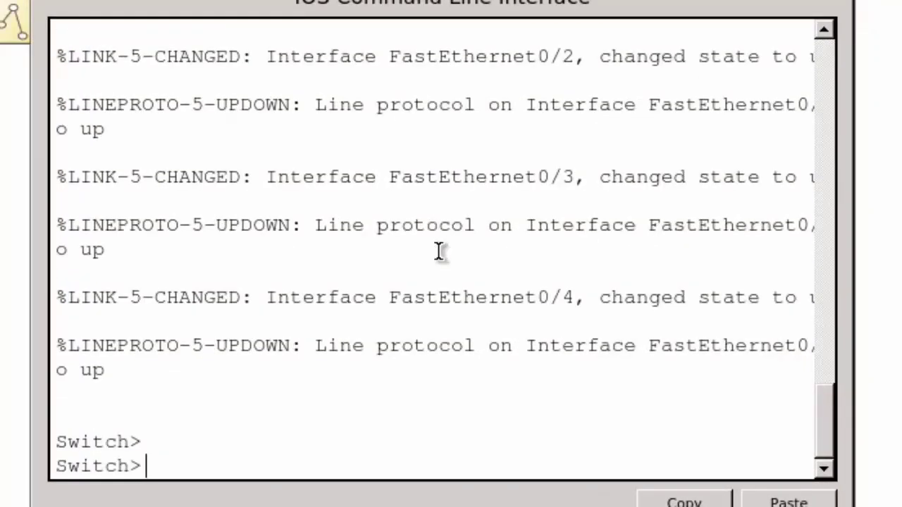
Enter privileged mode on the switch with en, and enter global configuration mode with conf t.
{"action": "type", "text": "en"}
{"action": "key", "text": "Return"}
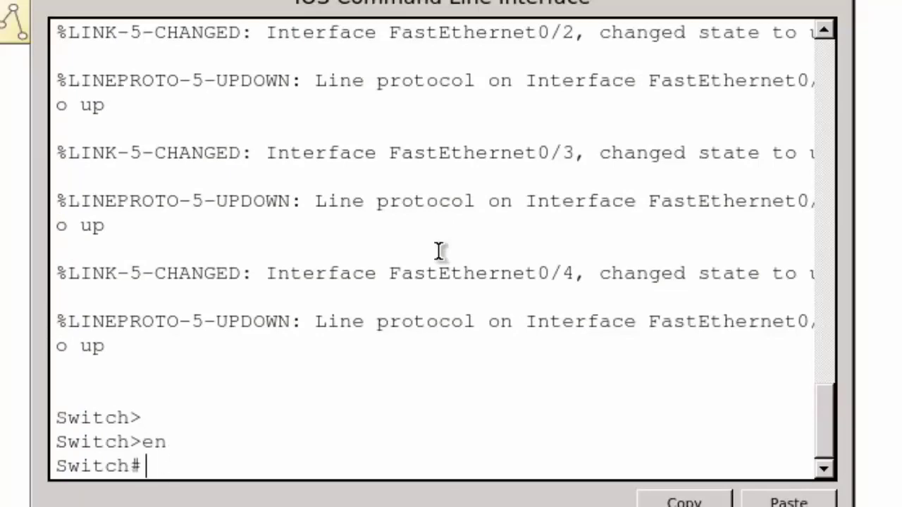
{"action": "type", "text": "conf t"}
{"action": "key", "text": "Return"}
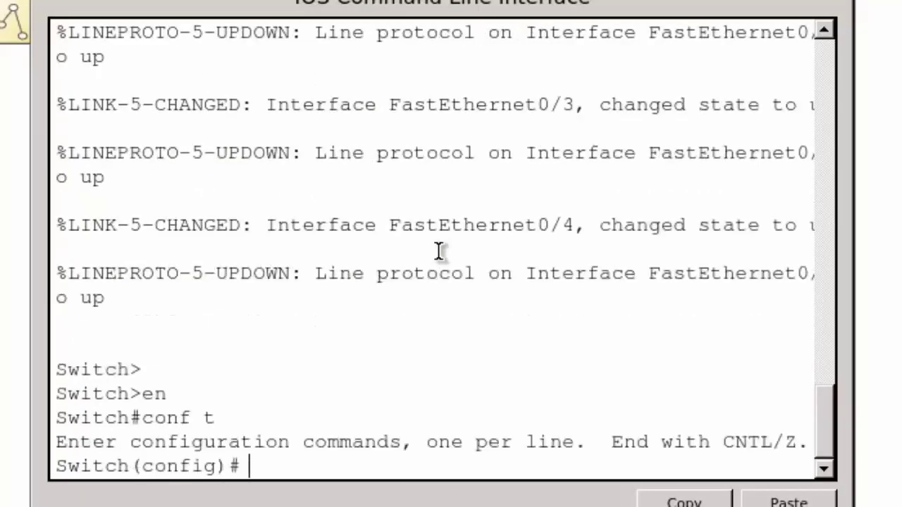
Create VLAN 10 on the switch, name it Admin, and exit back to global configuration mode.
{"action": "type", "text": "vlan 10"}
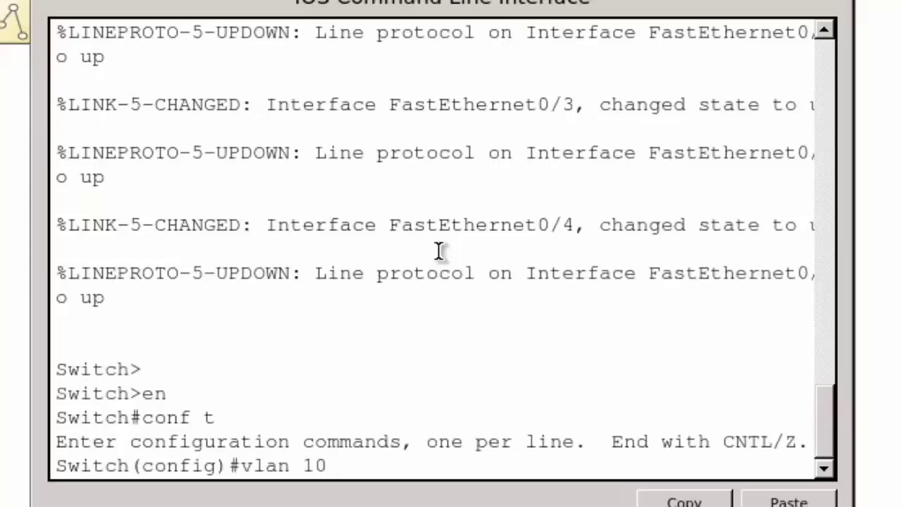
{"action": "key", "text": "Return"}
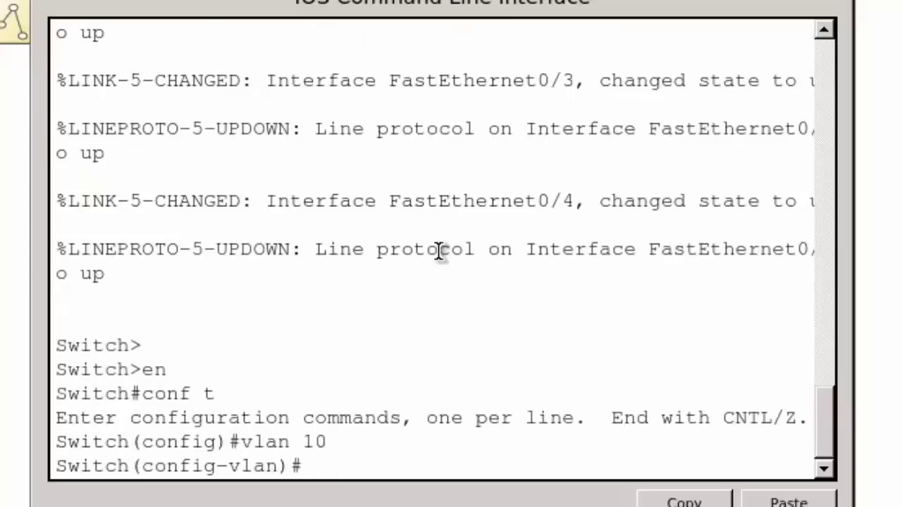
{"action": "type", "text": "name"}
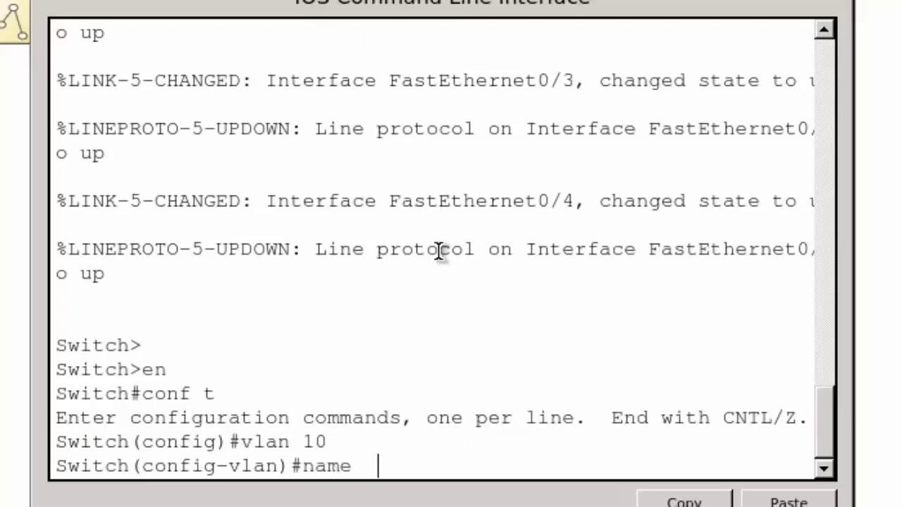
{"action": "type", "text": "Admin"}
{"action": "key", "text": "Return"}
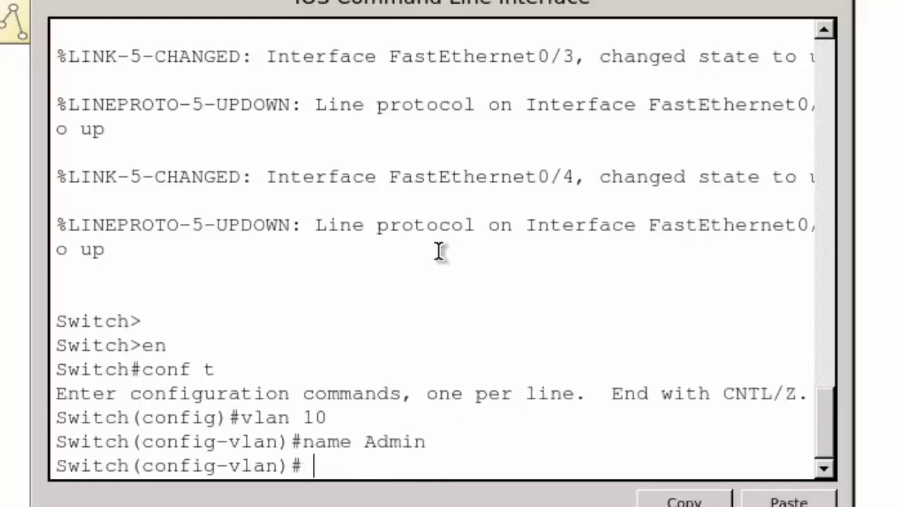
{"action": "key", "text": "Return"}
{"action": "type", "text": "exi"}
{"action": "key", "text": "Return"}
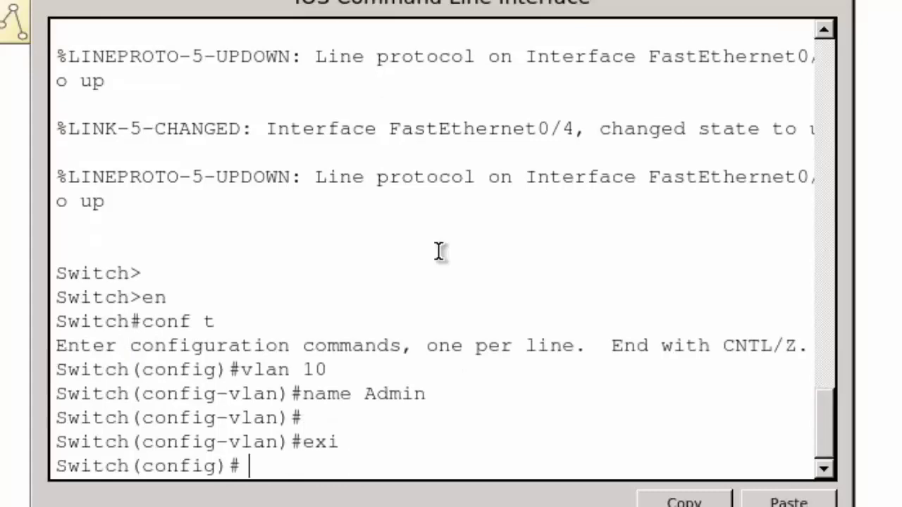
Create VLAN 20 on the switch and name it Finance.
{"action": "type", "text": "vlan 20"}
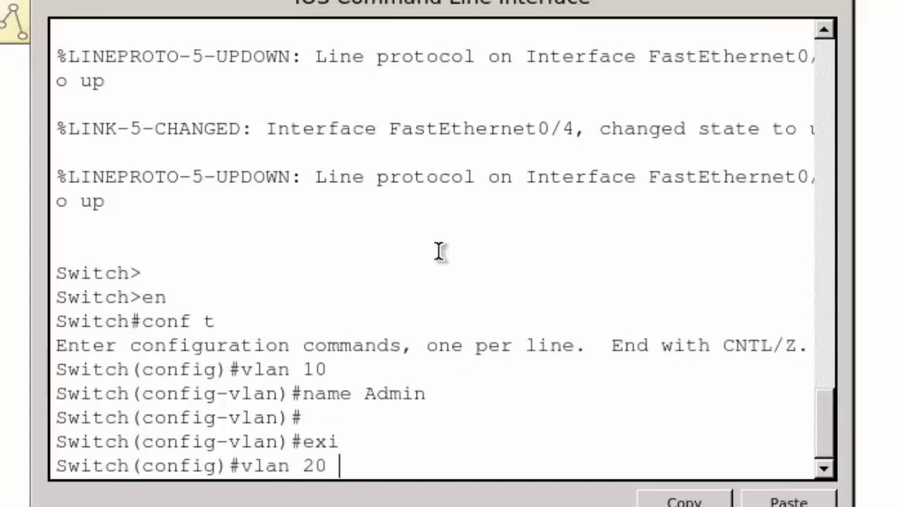
{"action": "key", "text": "Return"}
{"action": "type", "text": "name "}
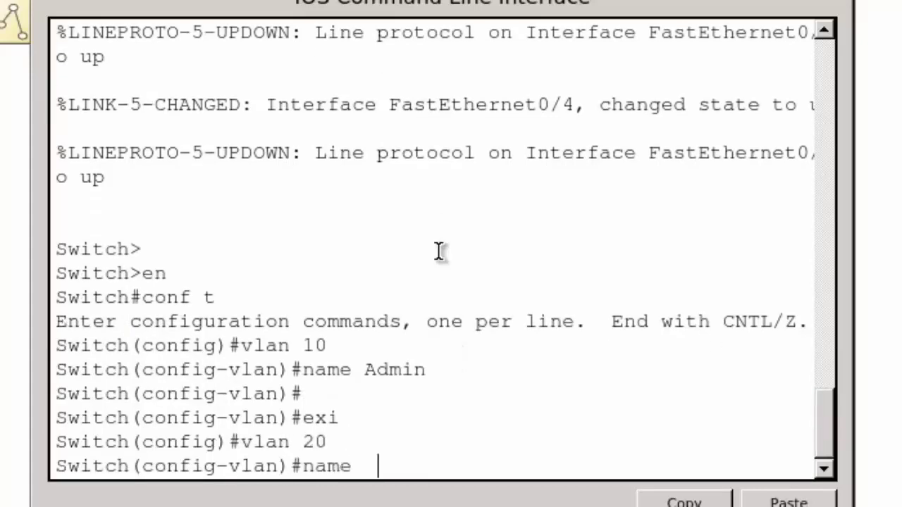
{"action": "type", "text": "Ma"}
{"action": "key", "text": "BackSpace"}
{"action": "key", "text": "BackSpace"}
{"action": "key", "text": "BackSpace"}
{"action": "type", "text": "Finance"}
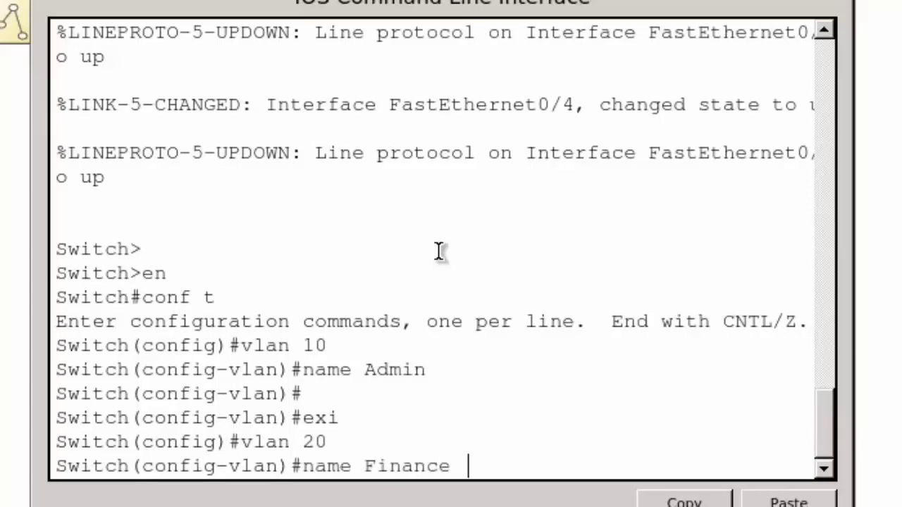
{"action": "key", "text": "Return"}
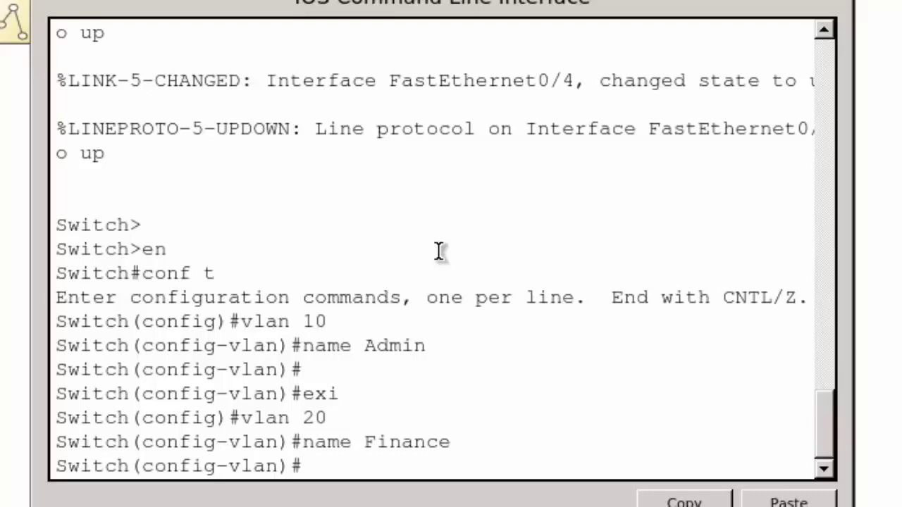
Create VLAN 30 on the switch, name it Management_VLAN, and exit VLAN configuration.
{"action": "type", "text": "vlan 30"}
{"action": "key", "text": "Return"}
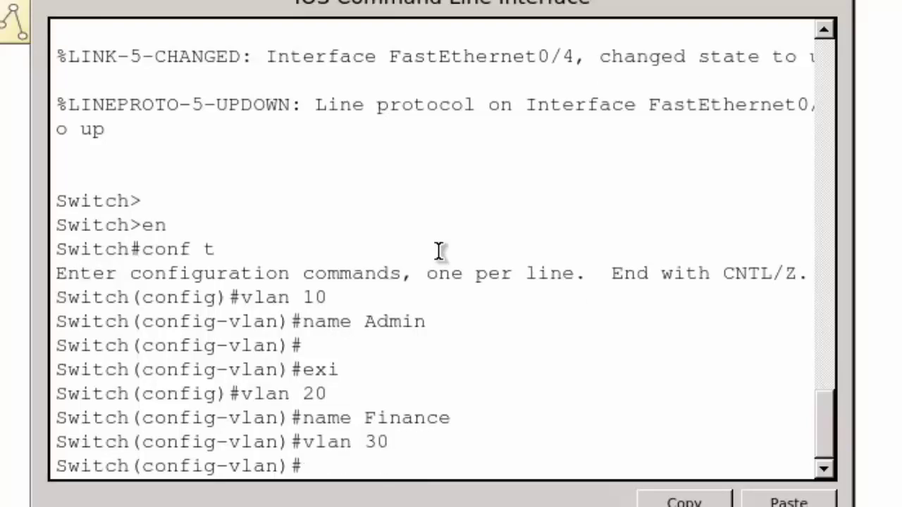
{"action": "type", "text": "name"}
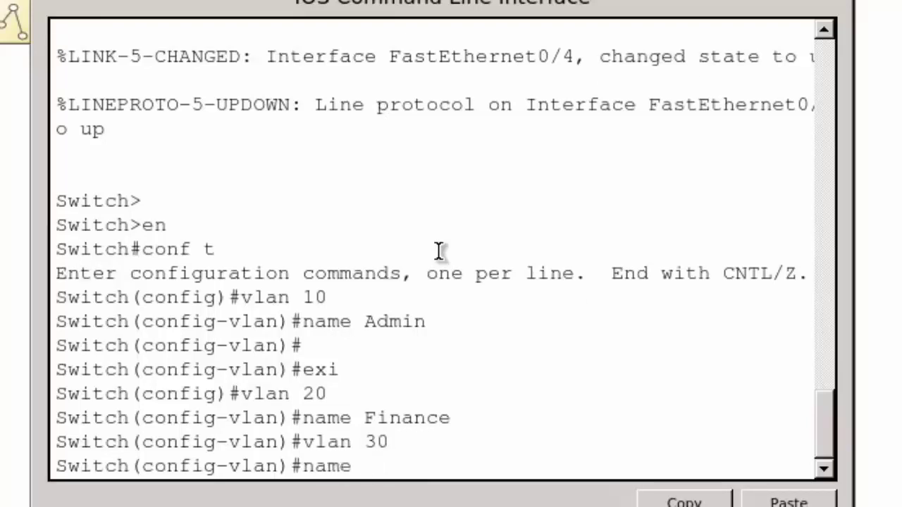
{"action": "type", "text": "Managemen"}
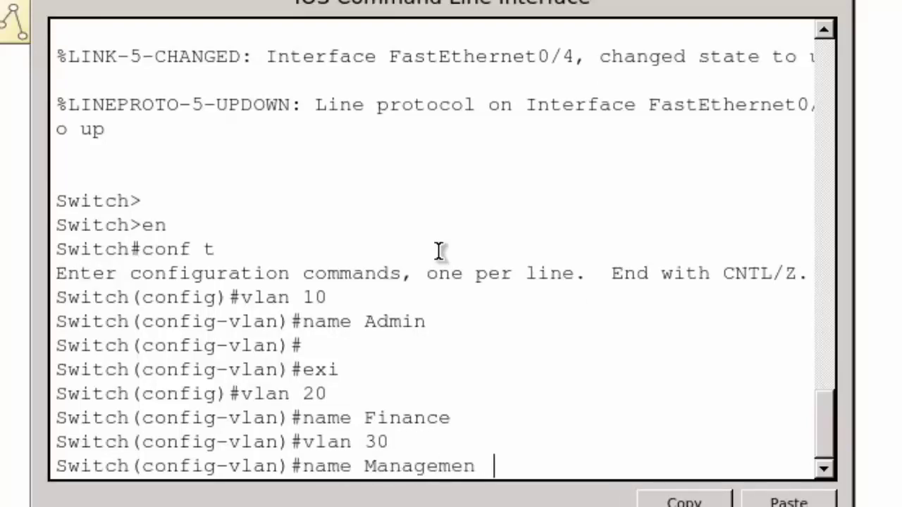
{"action": "type", "text": "t_VLAN"}
{"action": "key", "text": "Return"}
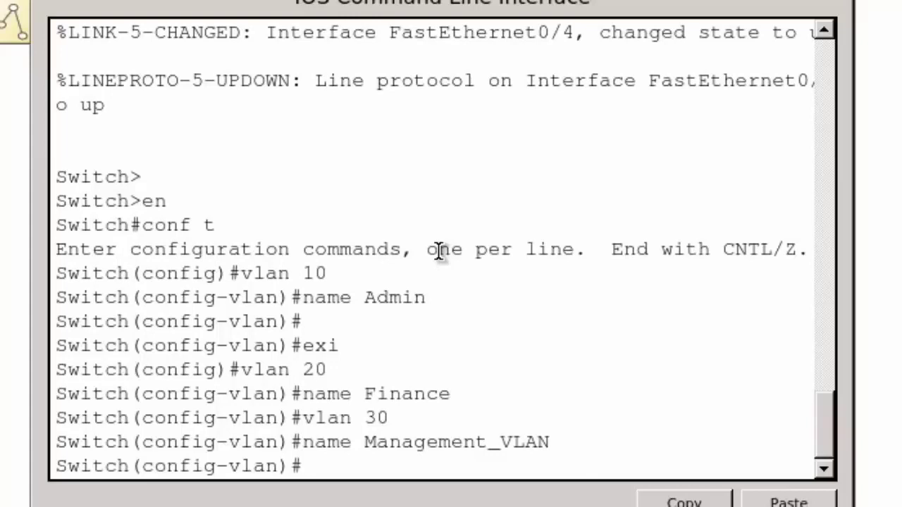
{"action": "type", "text": "exi"}
{"action": "key", "text": "Return"}
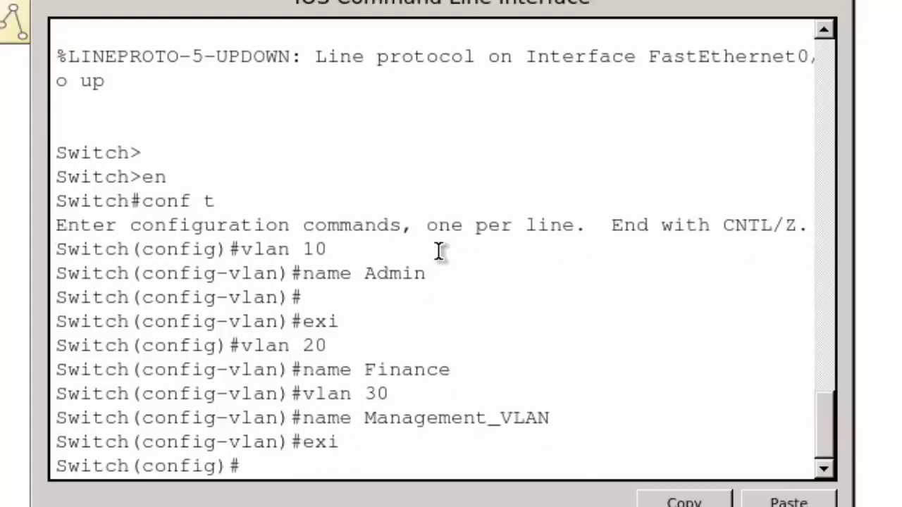
Enter interface range configuration for switch ports f0/1-2.
{"action": "type", "text": "int r ange f0"}
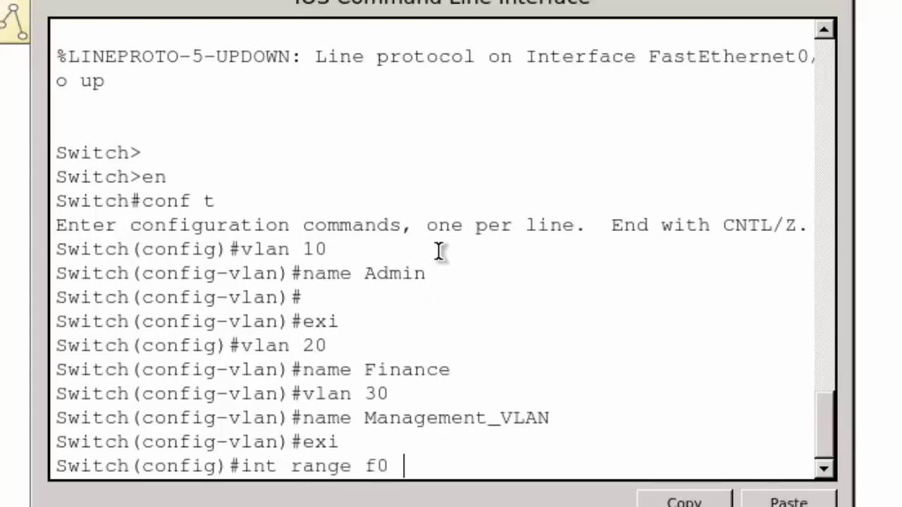
{"action": "key", "text": "BackSpace"}
{"action": "type", "text": "/1-2"}
{"action": "key", "text": "Return"}
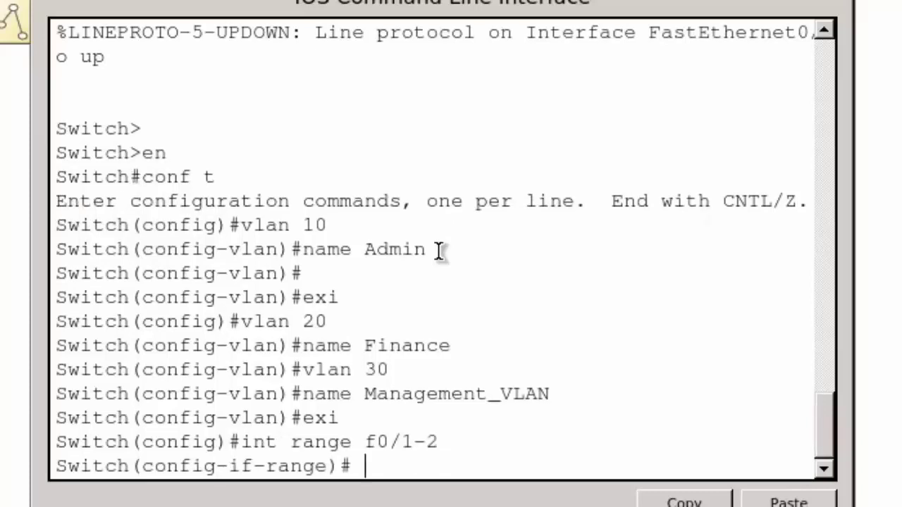
{"action": "type", "text": "switc"}
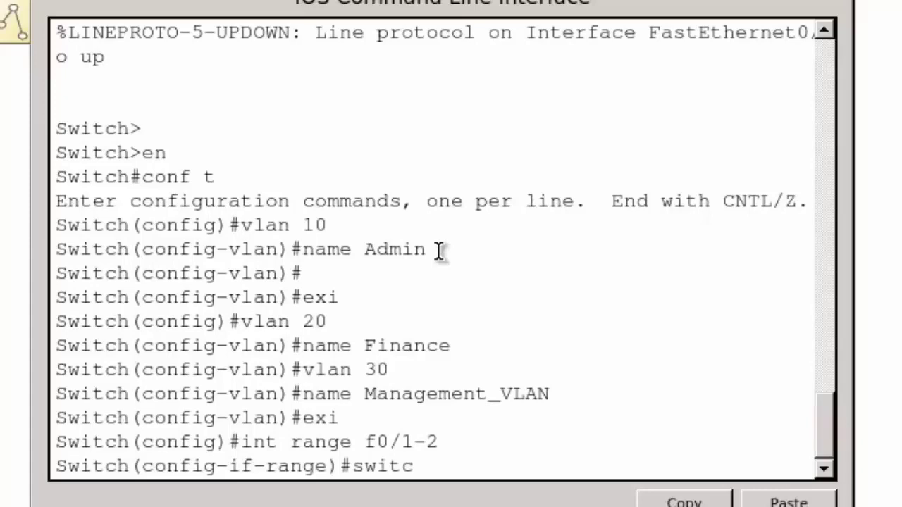
{"action": "type", "text": "hport"}
{"action": "key", "text": "Return"}
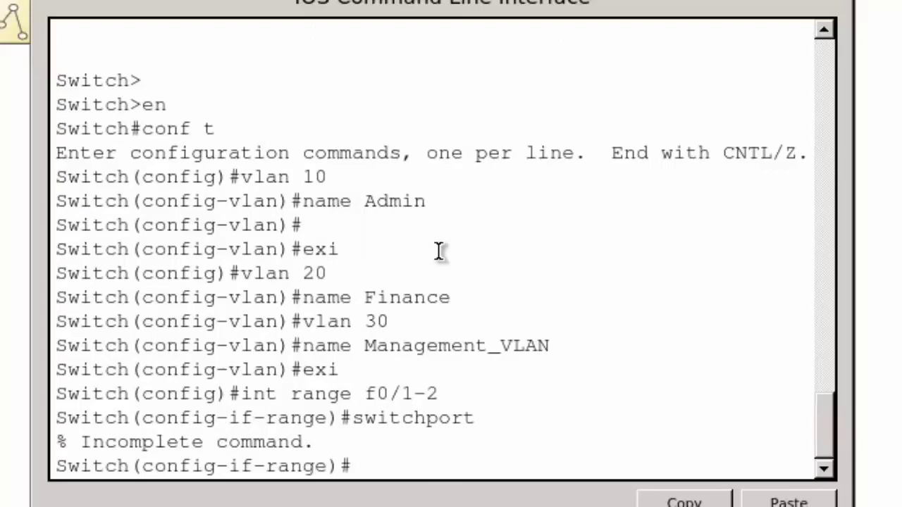
Assign ports f0/1-2 to VLAN 10 with switchport access vlan 10.
{"action": "type", "text": "switchpo"}
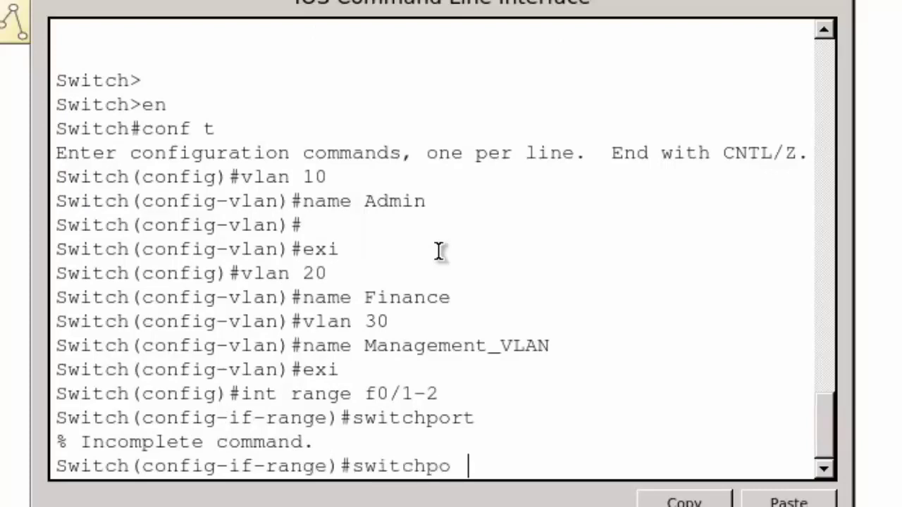
{"action": "type", "text": "rt access v"}
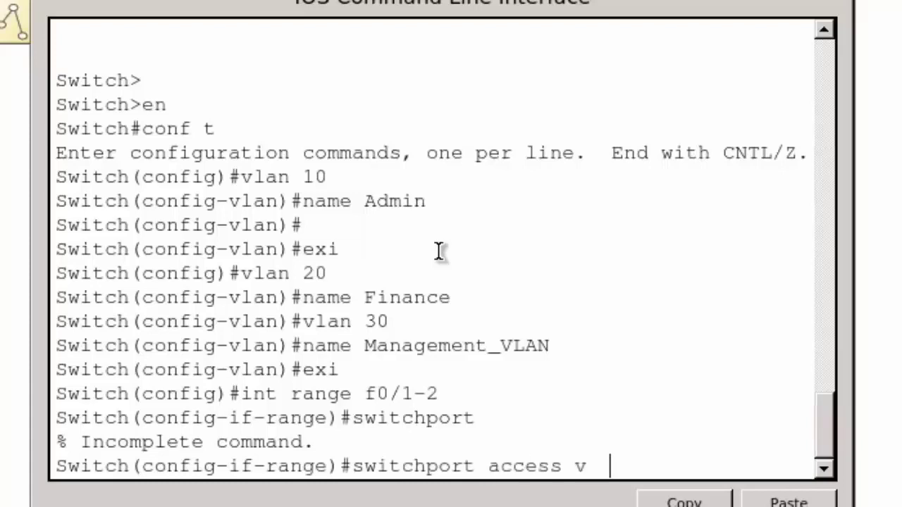
{"action": "type", "text": "lan 10"}
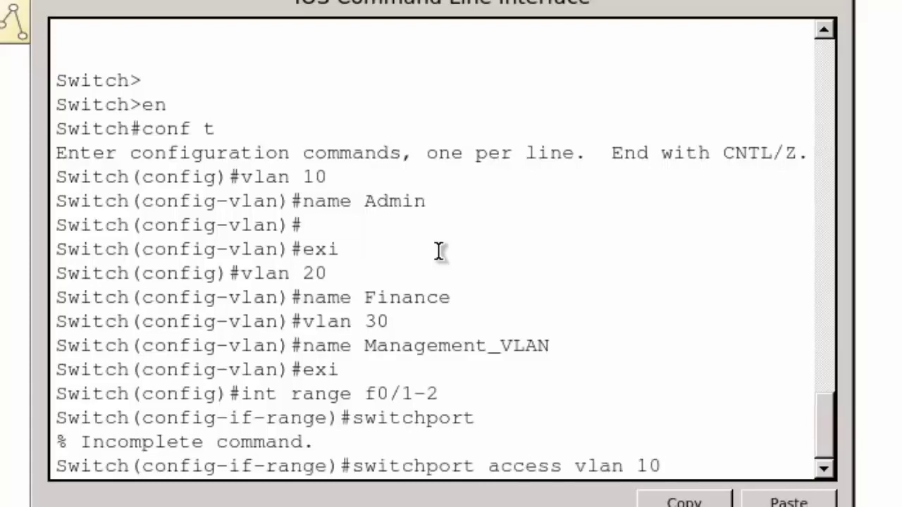
{"action": "key", "text": "Return"}
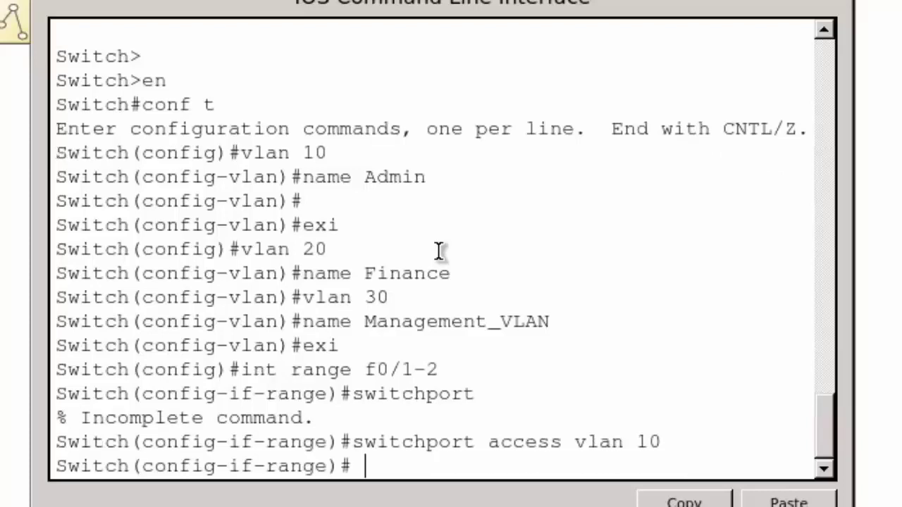
Set ports f0/1-2 to access mode with switchport mode access, and exit to global configuration mode.
{"action": "type", "text": "switchp"}
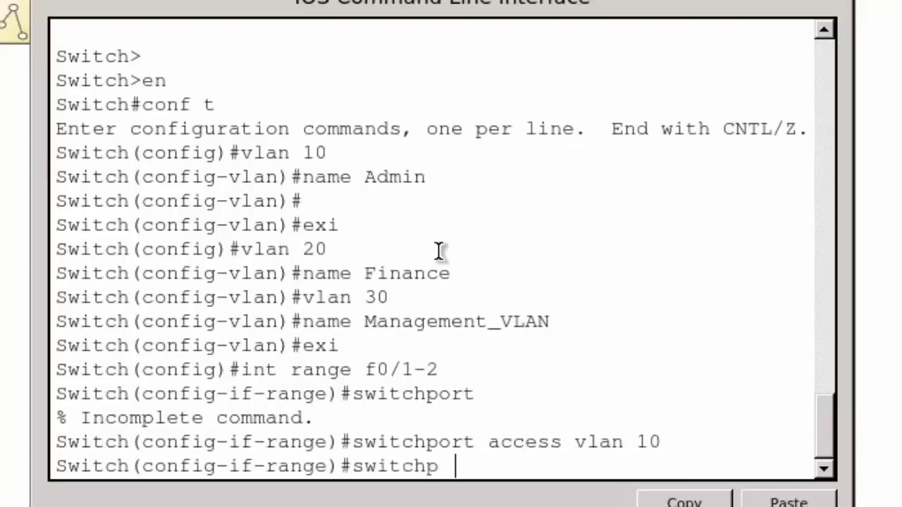
{"action": "type", "text": "por t m"}
{"action": "key", "text": "BackSpace"}
{"action": "key", "text": "BackSpace"}
{"action": "key", "text": "BackSpace"}
{"action": "key", "text": "BackSpace"}
{"action": "key", "text": "BackSpace"}
{"action": "key", "text": "BackSpace"}
{"action": "type", "text": "ort mode a"}
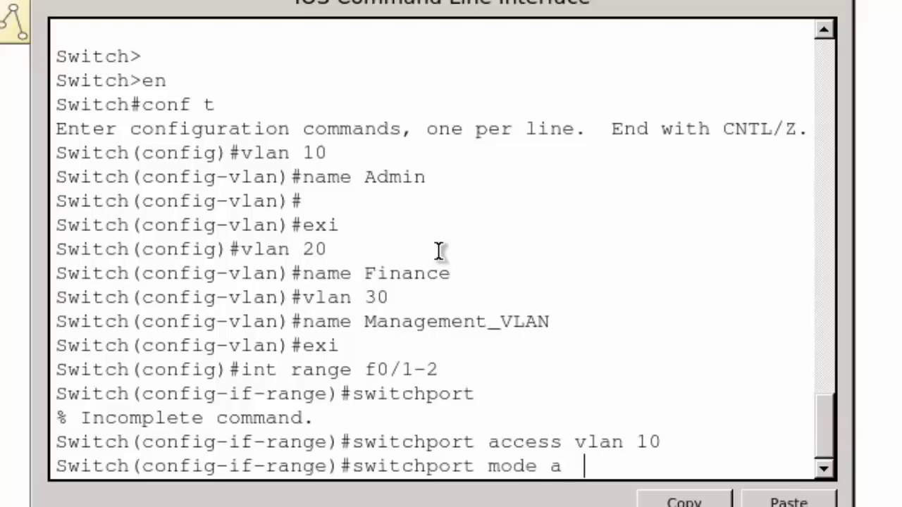
{"action": "type", "text": "ccess"}
{"action": "key", "text": "Return"}
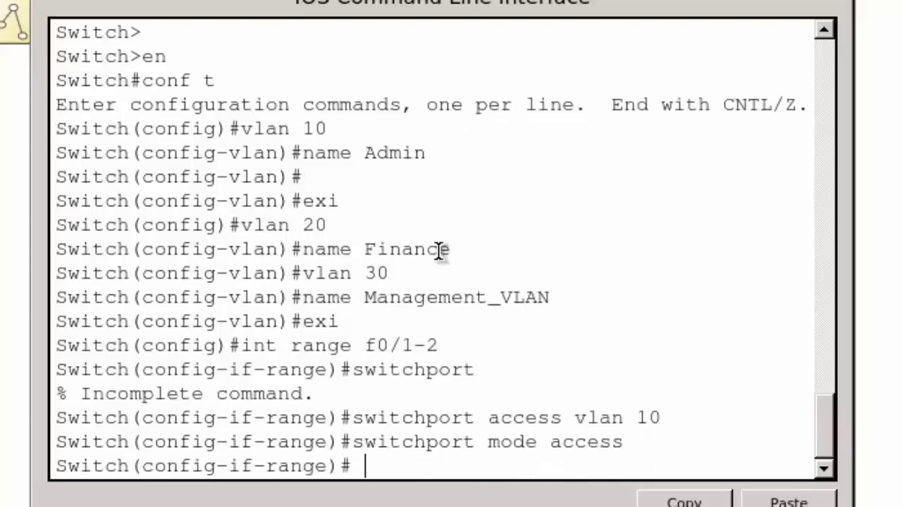
{"action": "type", "text": "exi"}
{"action": "key", "text": "Return"}
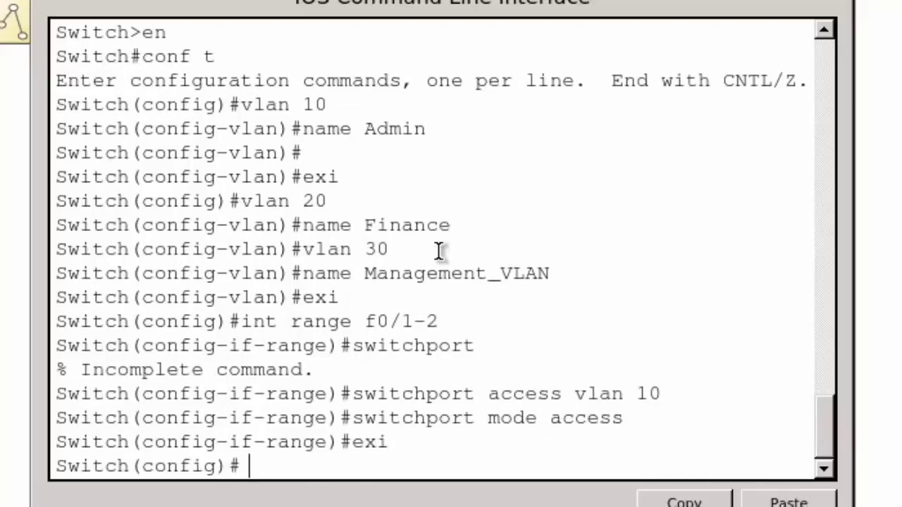
Select the interface range f0/3-4 and assign it to VLAN 20 with switchport access vlan 20.
{"action": "type", "text": "int range f0/"}
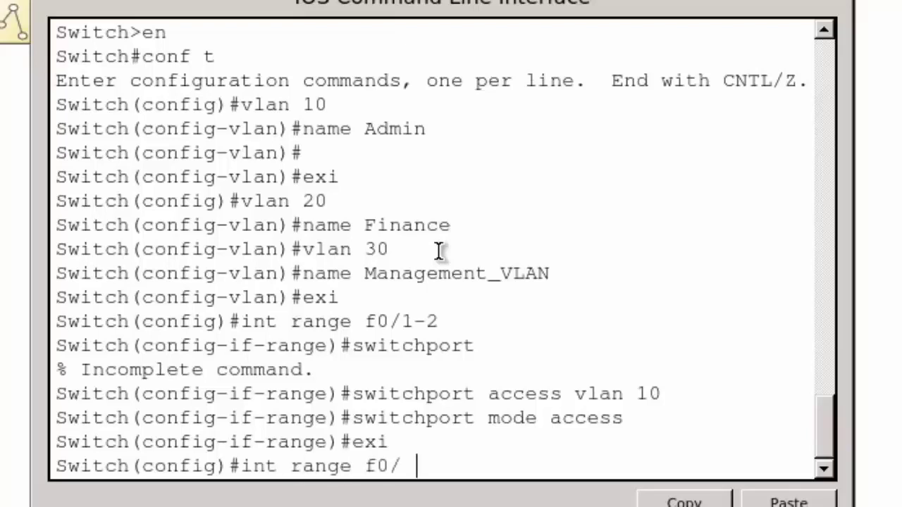
{"action": "type", "text": "3-4"}
{"action": "key", "text": "Return"}
{"action": "type", "text": "sw"}
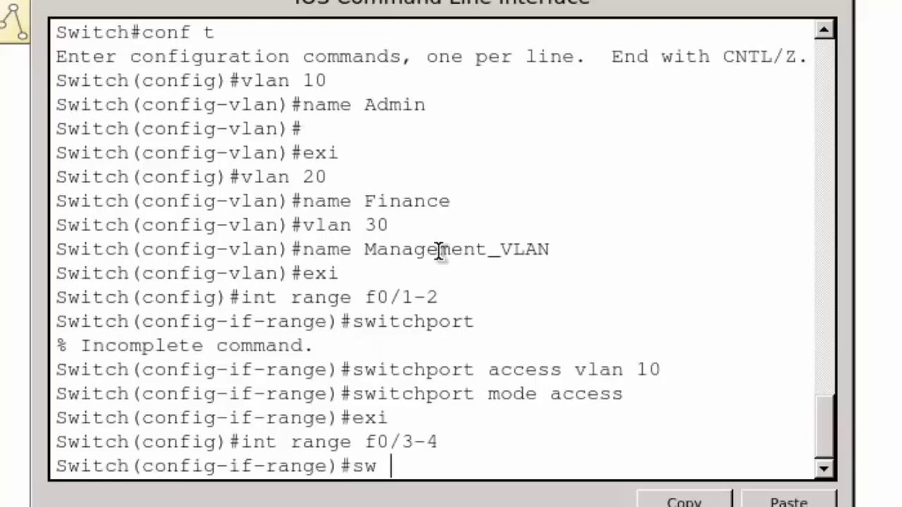
{"action": "type", "text": "itchport "}
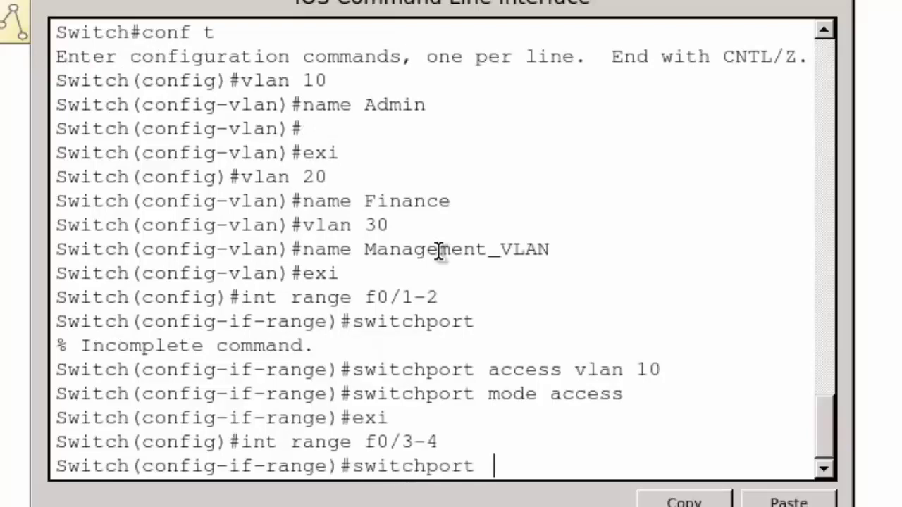
{"action": "type", "text": "access "}
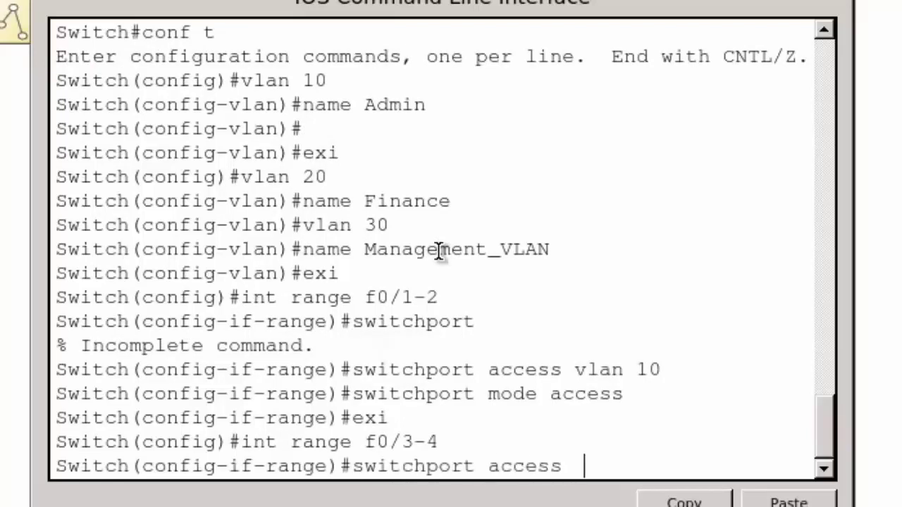
{"action": "type", "text": "vlan 20"}
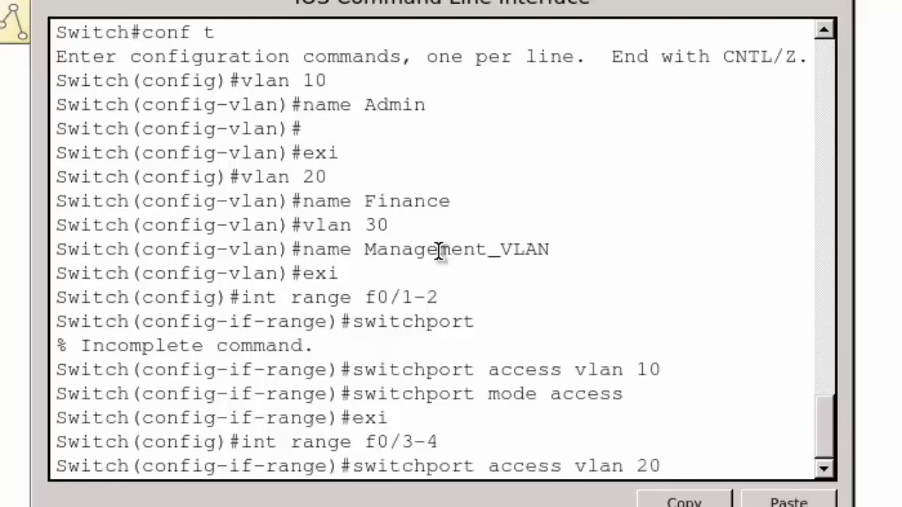
{"action": "key", "text": "Return"}
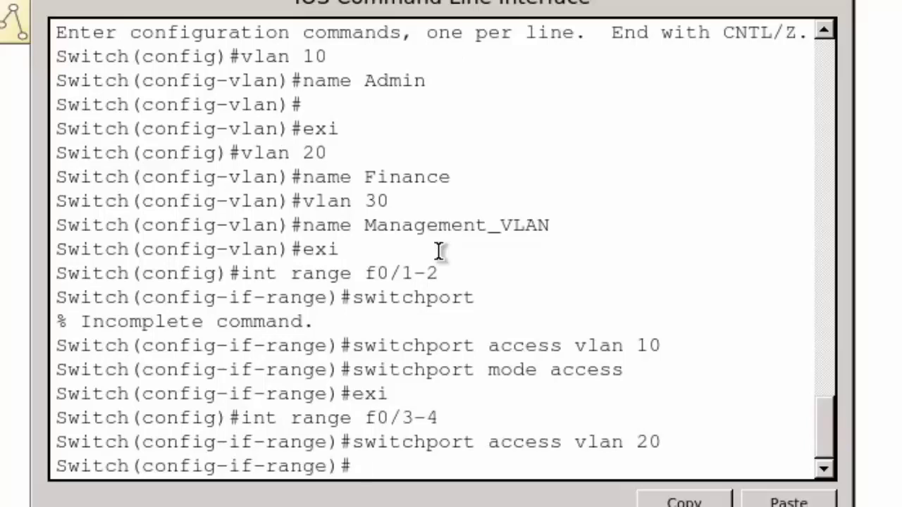
Set ports f0/3-4 to access mode with switchport mode access.
{"action": "type", "text": "s witchp"}
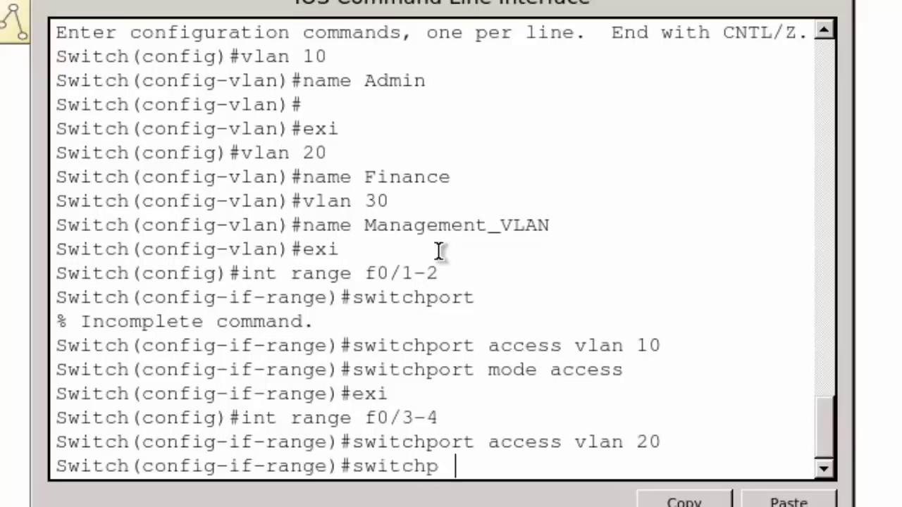
{"action": "type", "text": "ort mode a"}
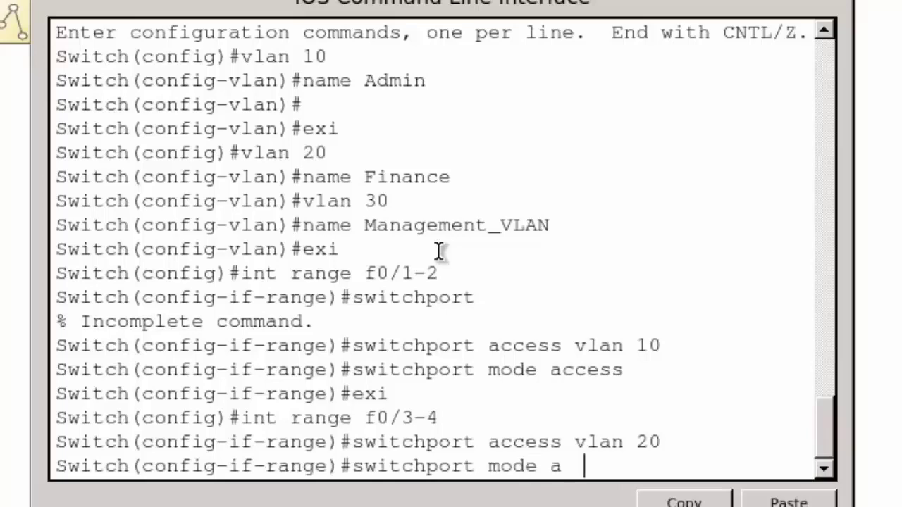
{"action": "type", "text": "ccee"}
{"action": "key", "text": "BackSpace"}
{"action": "type", "text": "ss"}
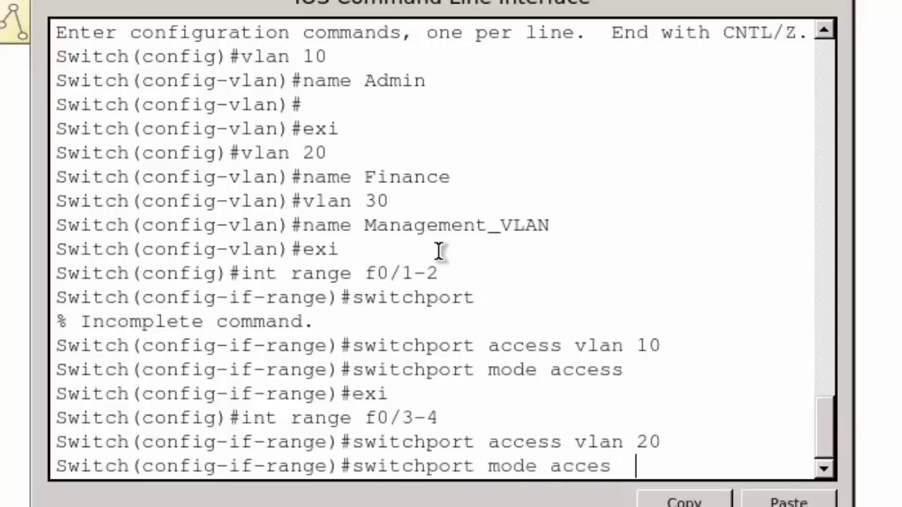
{"action": "key", "text": "Return"}
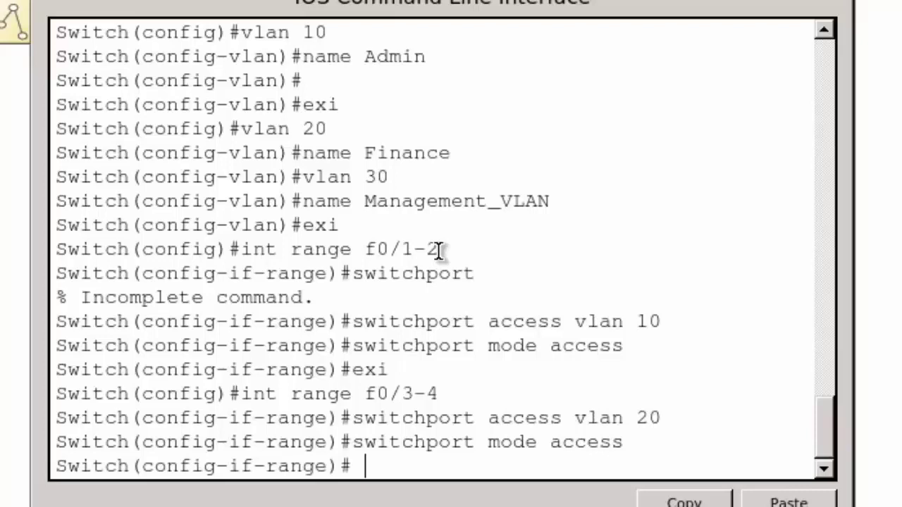
Select interface f0/24 and make it a trunk port with switchport mode trunk.
{"action": "type", "text": "int f"}
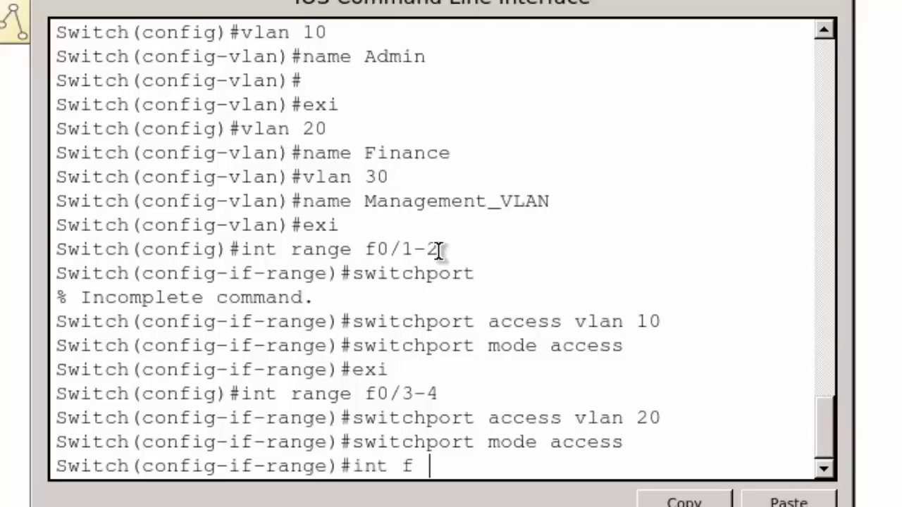
{"action": "type", "text": "0/24"}
{"action": "key", "text": "Return"}
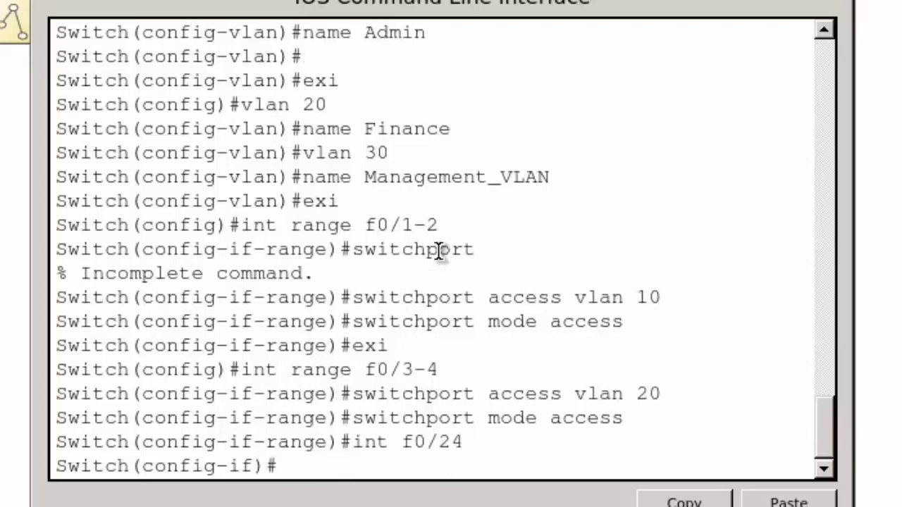
{"action": "type", "text": "switchpor"}
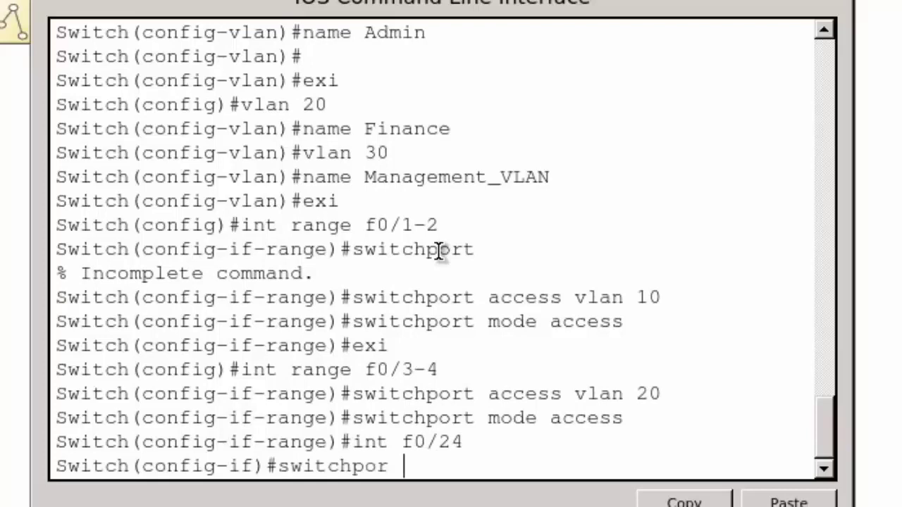
{"action": "key", "text": "Tab"}
{"action": "type", "text": "mode trunk"}
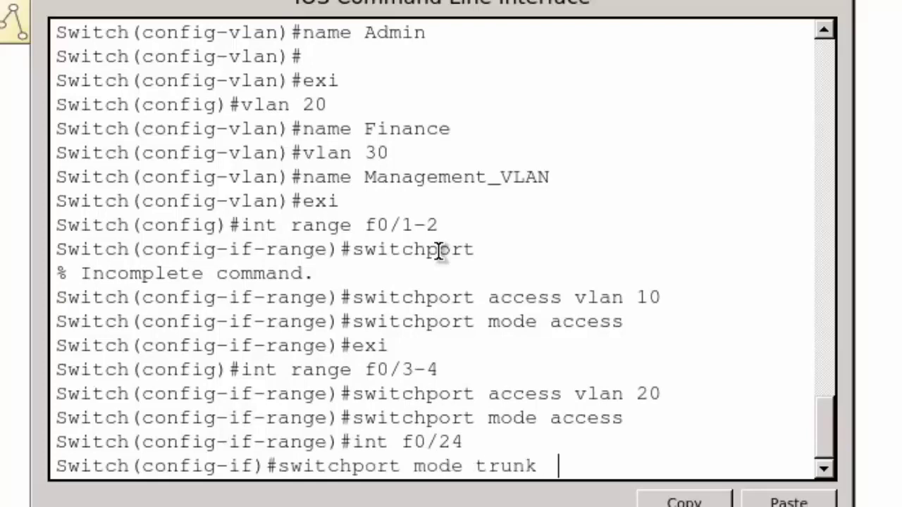
{"action": "key", "text": "Return"}
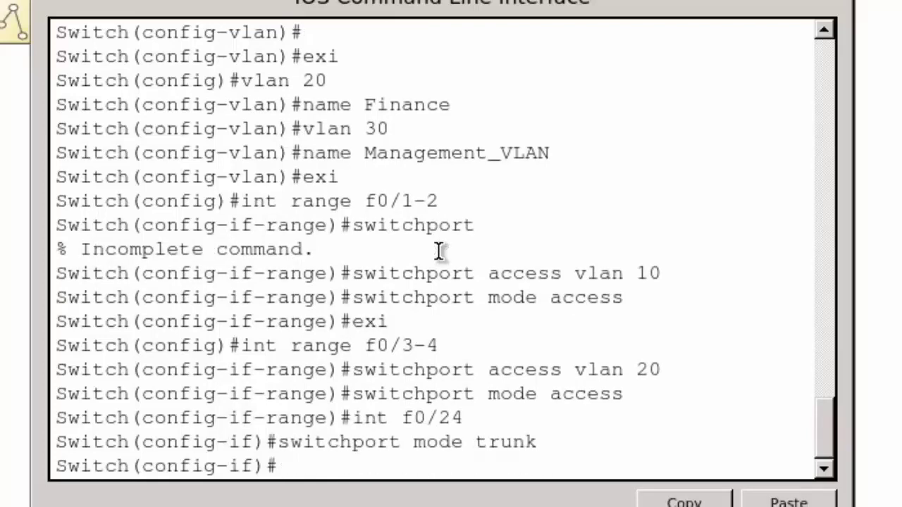
Set the native VLAN of trunk port f0/24 to 30, and exit to global configuration mode.
{"action": "type", "text": "switchport trun"}
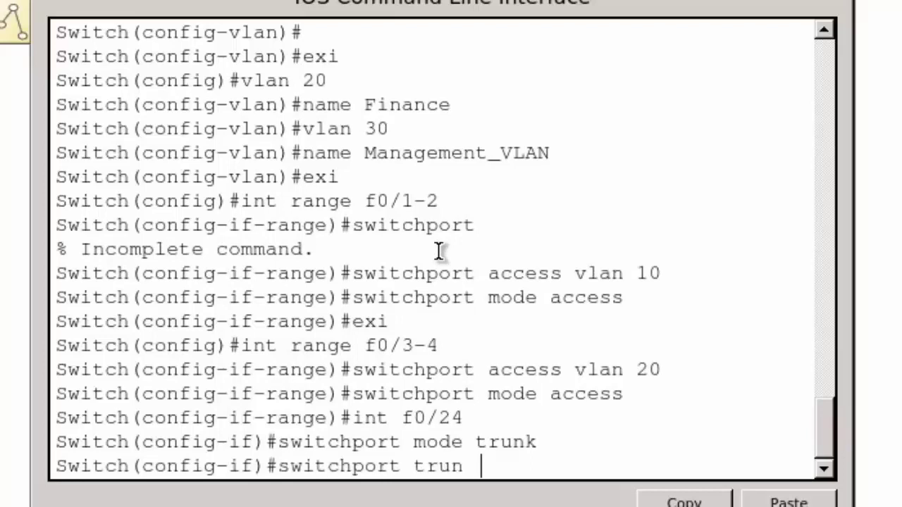
{"action": "type", "text": "k nat"}
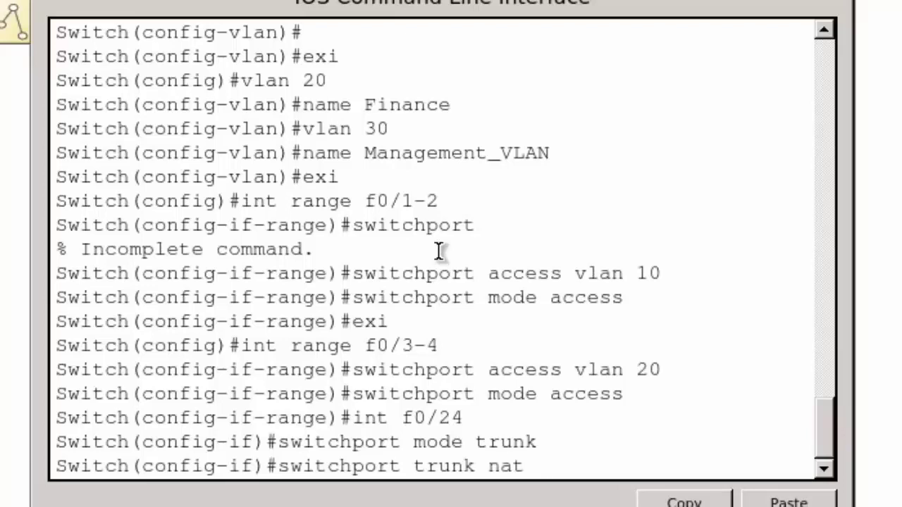
{"action": "type", "text": "ive vlan 30"}
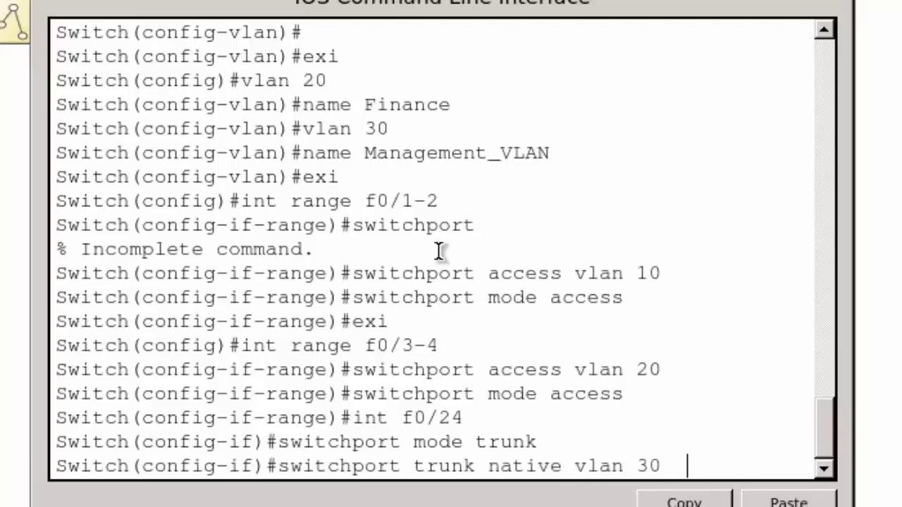
{"action": "key", "text": "Return"}
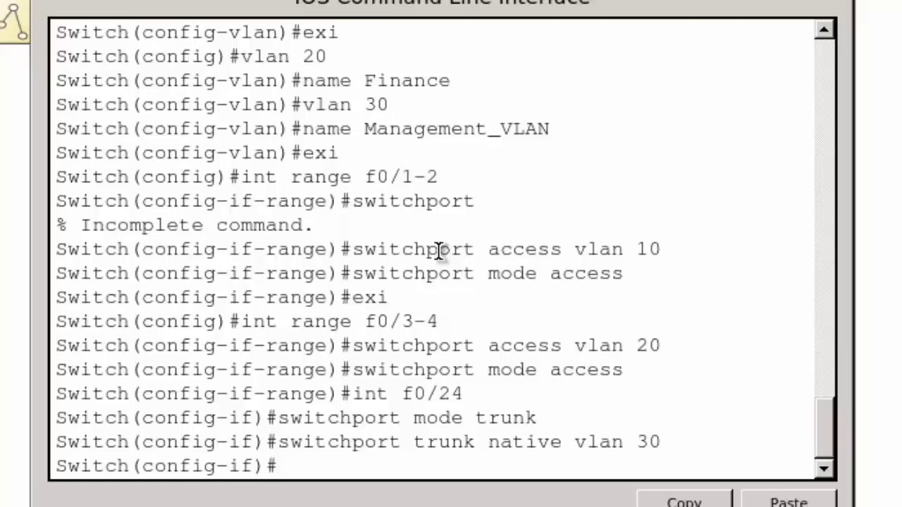
{"action": "type", "text": "exi"}
{"action": "key", "text": "Return"}
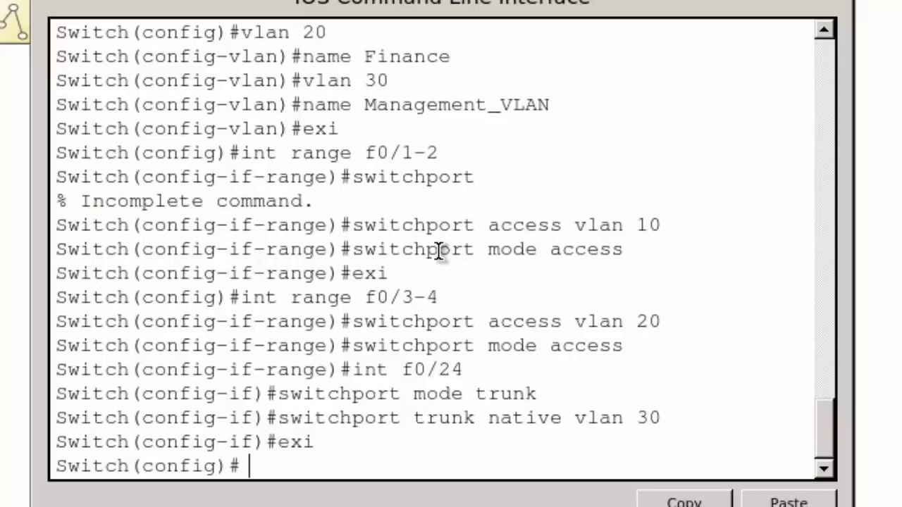
Enter the VLAN 30 interface on the switch and assign it IP address 10.30.30.2 with mask 255.255.255.0.
{"action": "type", "text": "int vlan 30"}
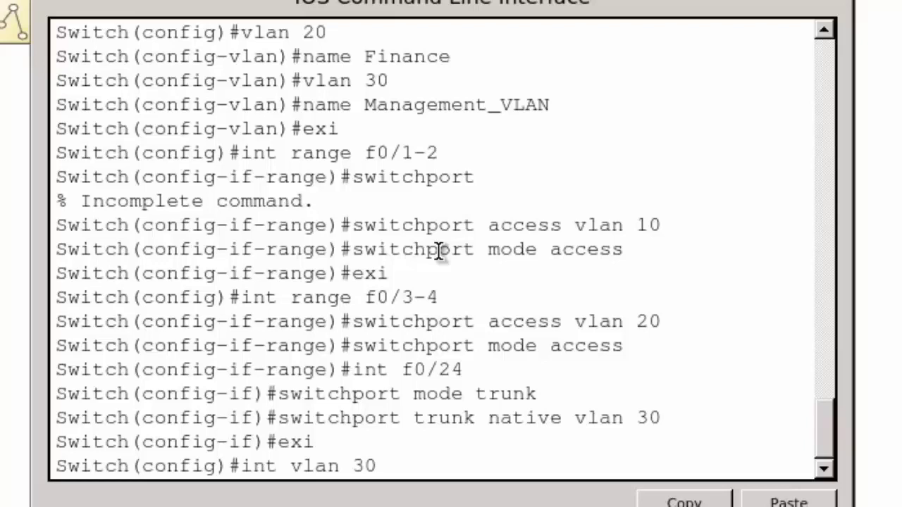
{"action": "key", "text": "Return"}
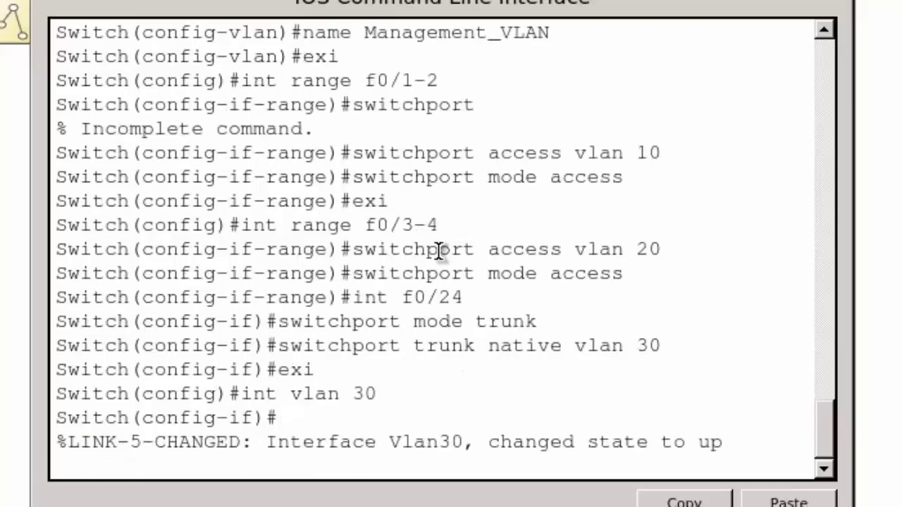
{"action": "key", "text": "Return"}
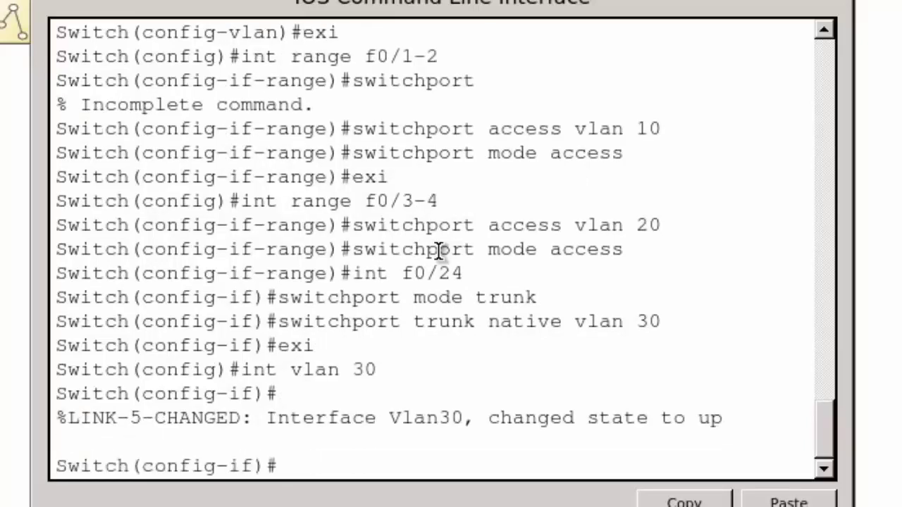
{"action": "type", "text": "ip a dd 10."}
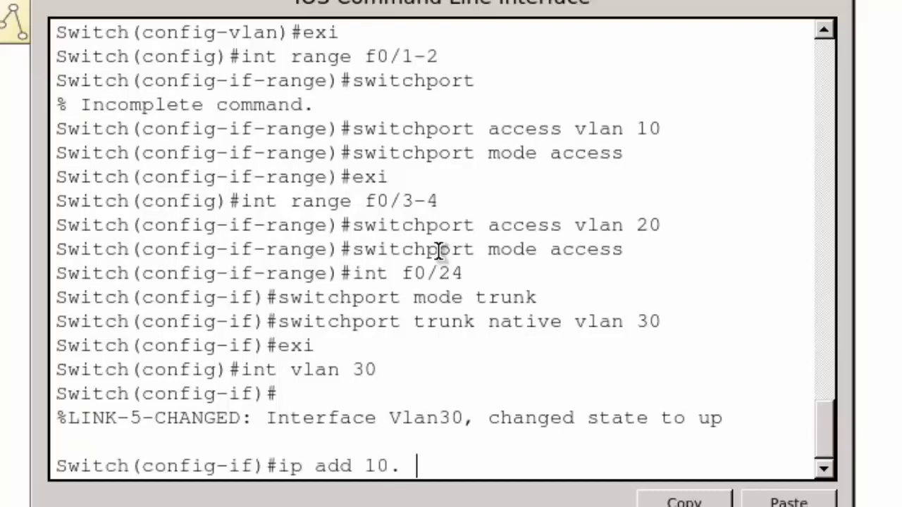
{"action": "type", "text": "30.30. "}
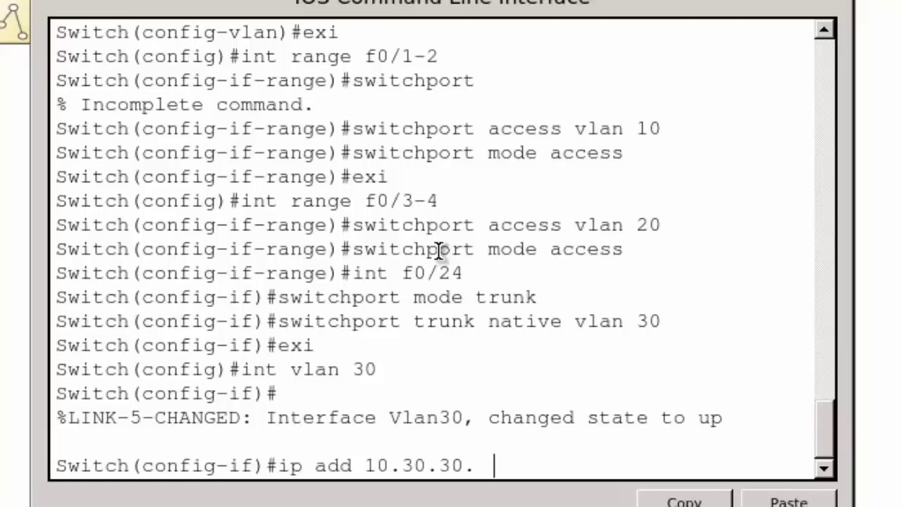
{"action": "type", "text": "2 255.255.255."}
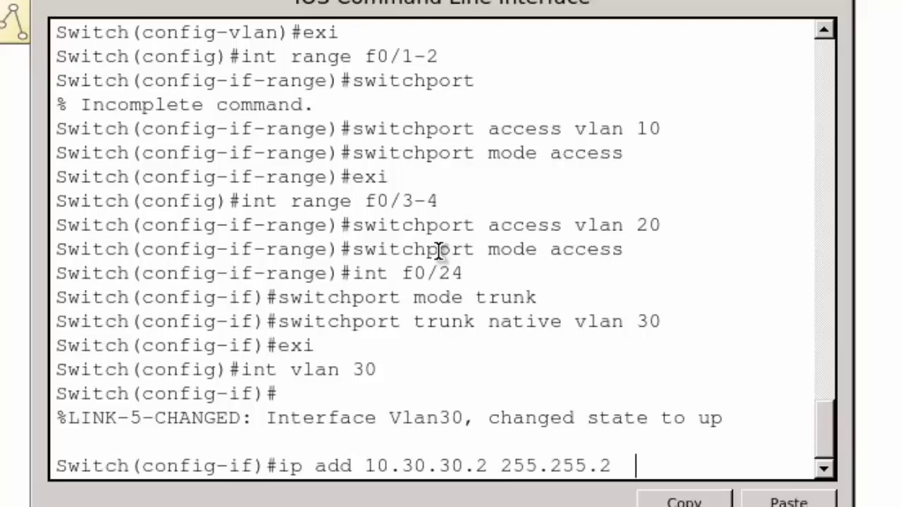
{"action": "type", "text": "0"}
{"action": "key", "text": "Return"}
Enable the VLAN 30 interface with no shut and exit to global configuration mode.
{"action": "type", "text": "no shut"}
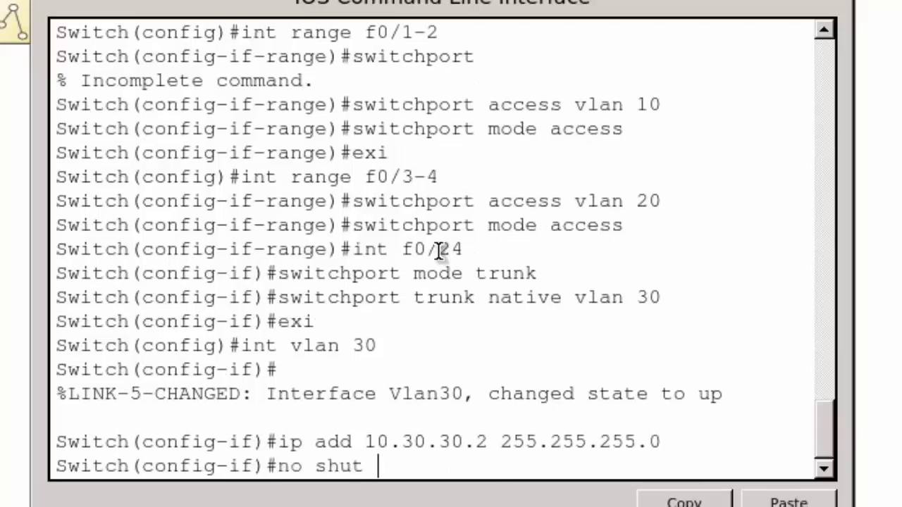
{"action": "key", "text": "Return"}
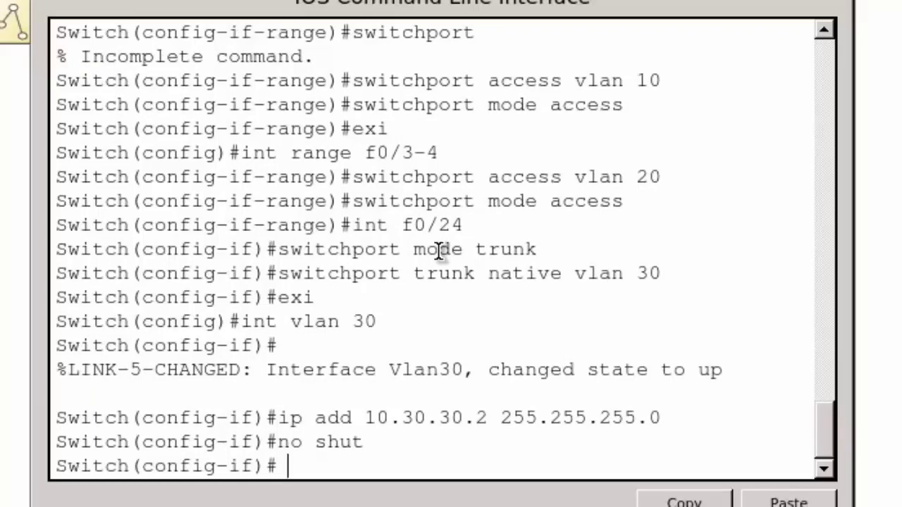
{"action": "type", "text": "exi"}
{"action": "key", "text": "Return"}
Set the switch's default gateway to 10.30.30.1 with ip default-gateway, and end the configuration session.
{"action": "type", "text": "ip def"}
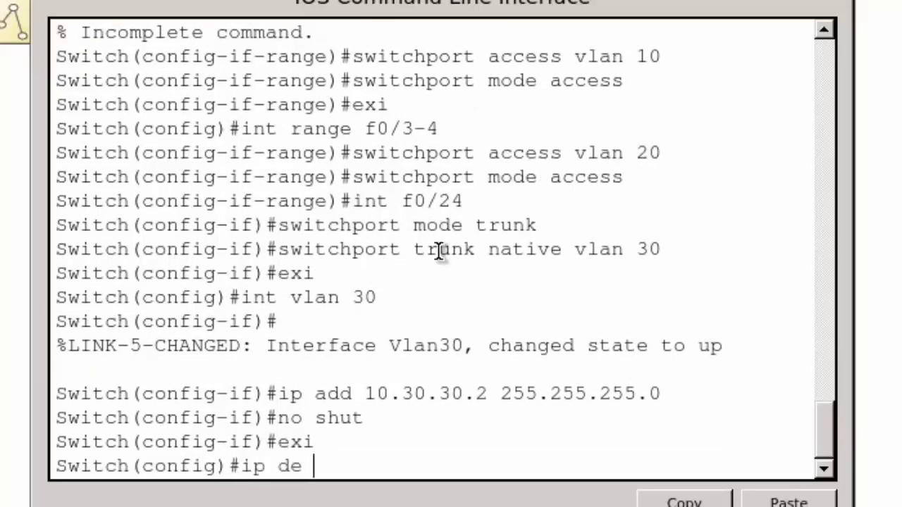
{"action": "key", "text": "Tab"}
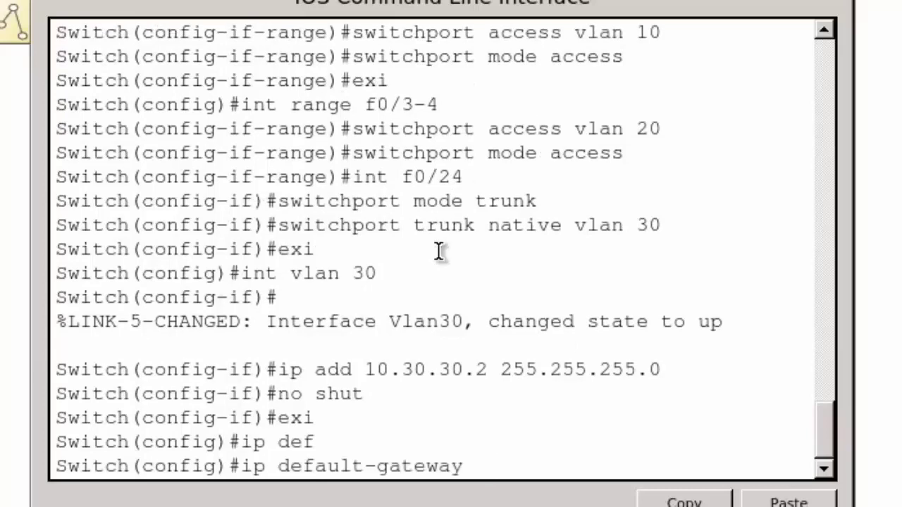
{"action": "type", "text": "10.30.30"}
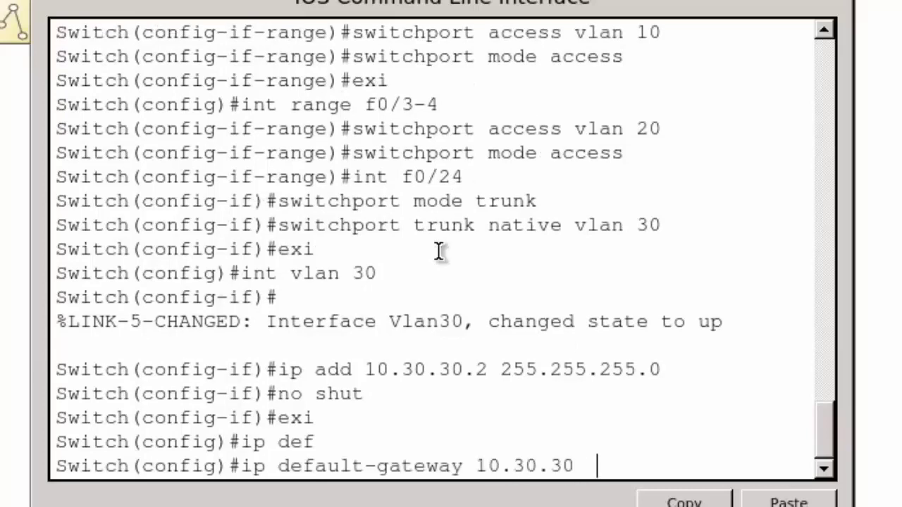
{"action": "type", "text": ".1"}
{"action": "key", "text": "Return"}
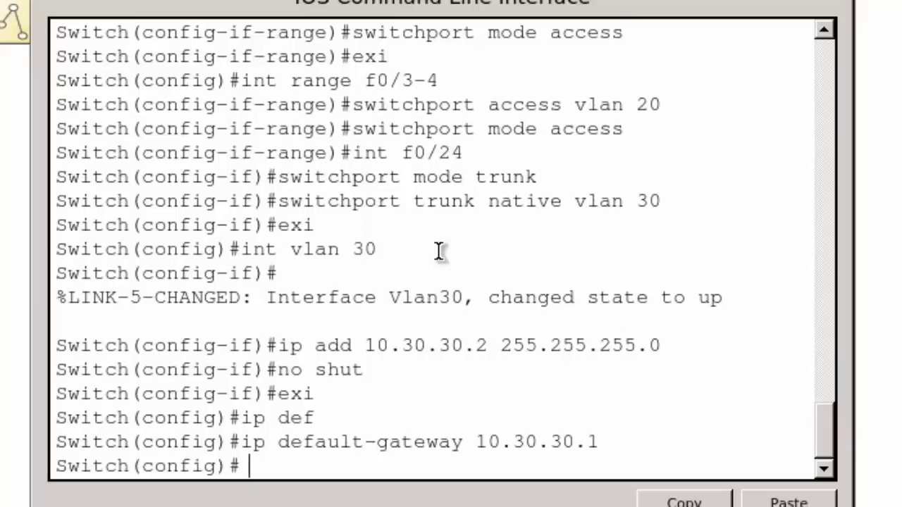
{"action": "type", "text": "end"}
{"action": "key", "text": "Return"}
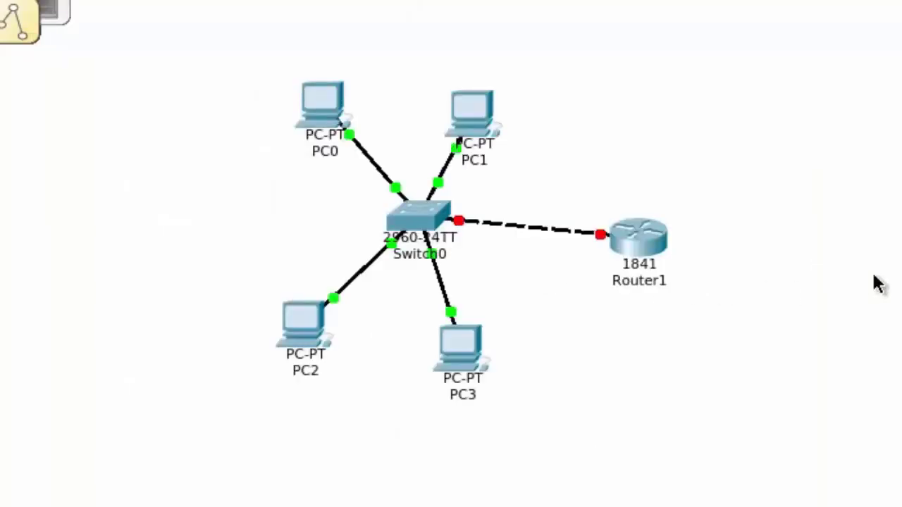
Open Router1's command line and decline the initial configuration dialog to reach the Router> prompt.
{"action": "left_click", "coordinate": [649, 243]}
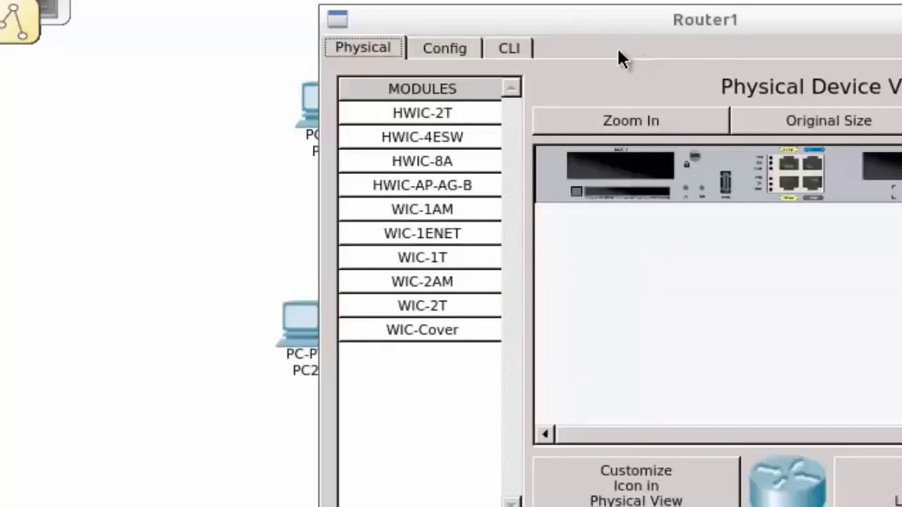
{"action": "left_click", "coordinate": [520, 45]}
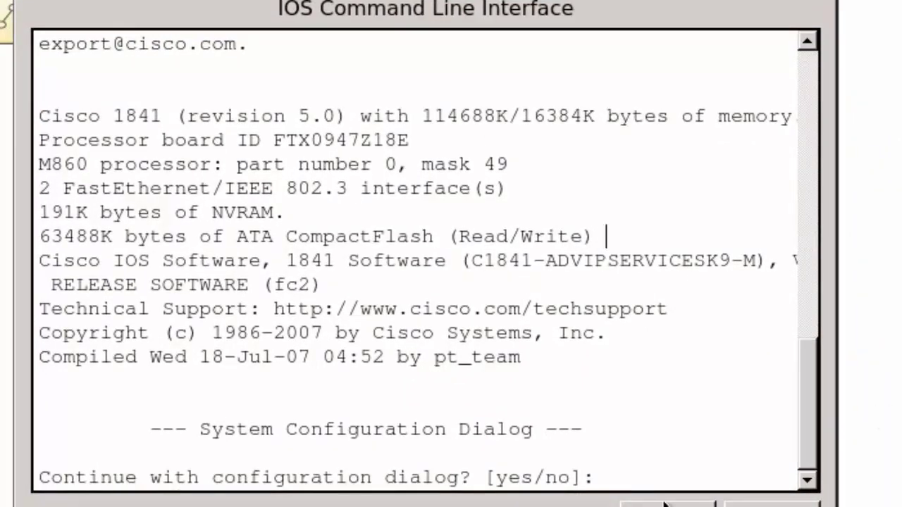
{"action": "type", "text": "n"}
{"action": "key", "text": "Return"}
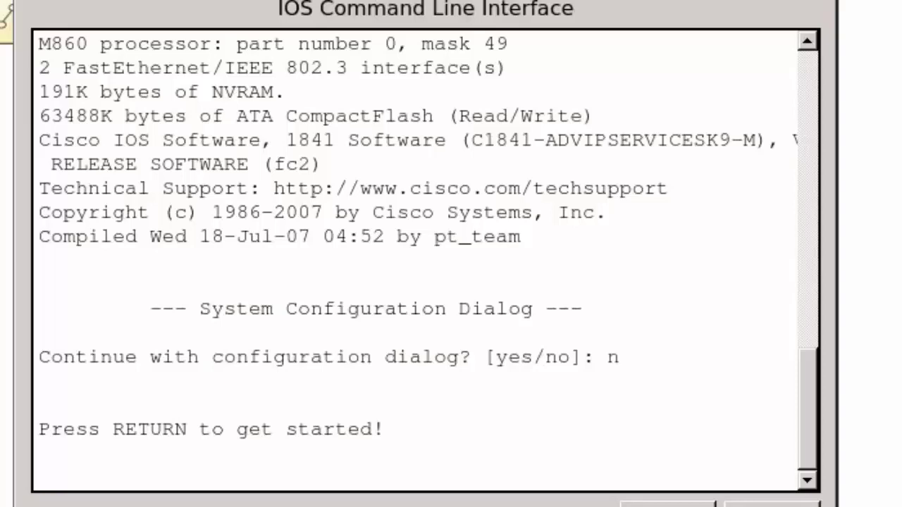
{"action": "left_click", "coordinate": [627, 230]}
{"action": "key", "text": "Return"}
{"action": "key", "text": "Return"}
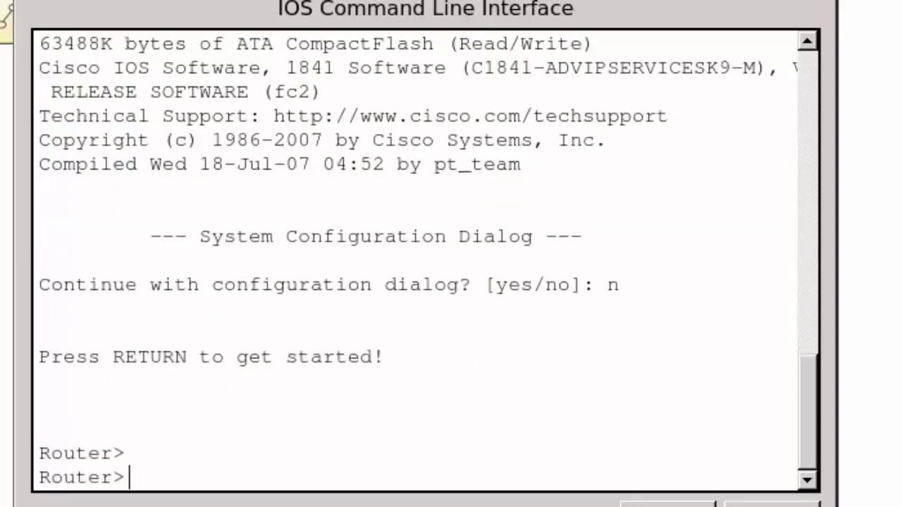
Enter privileged mode on Router1 with en, and global configuration mode with conf t.
{"action": "type", "text": "en"}
{"action": "key", "text": "Return"}
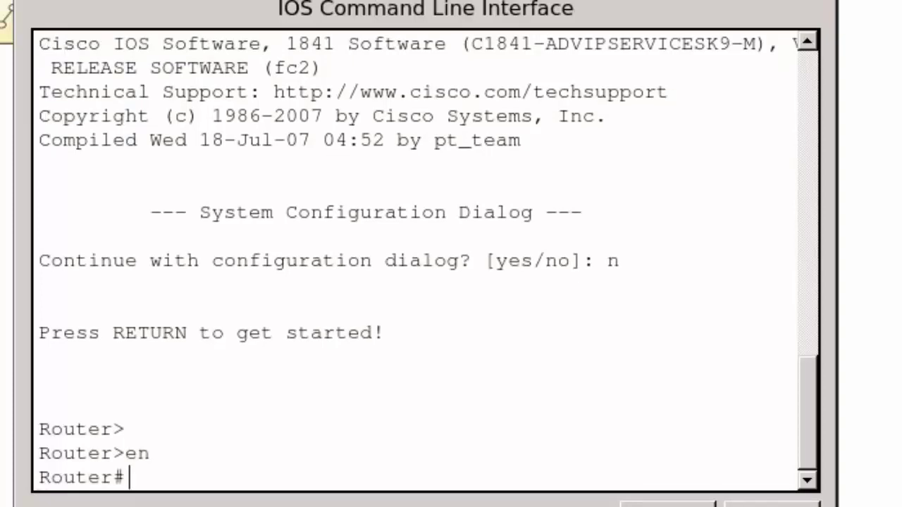
{"action": "type", "text": "conf t"}
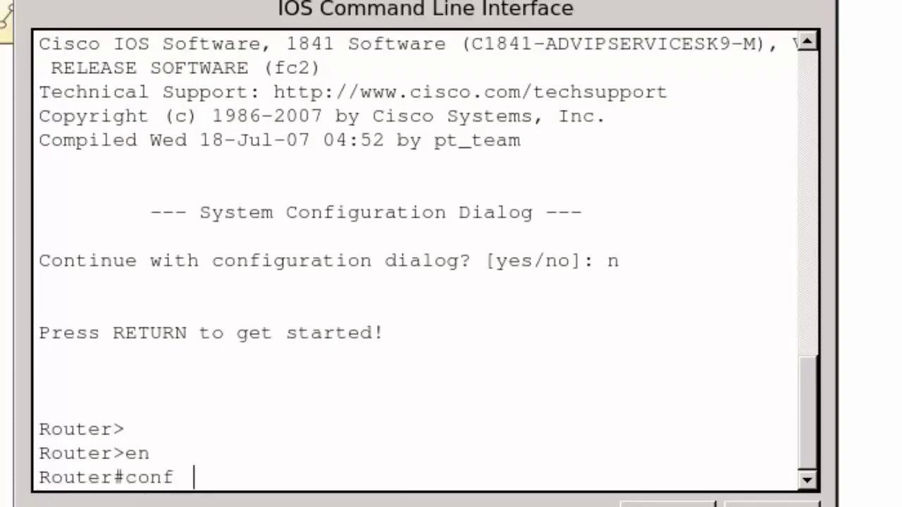
{"action": "key", "text": "Return"}
Select router interface f0/0 and bring it up with no shut.
{"action": "type", "text": "int f "}
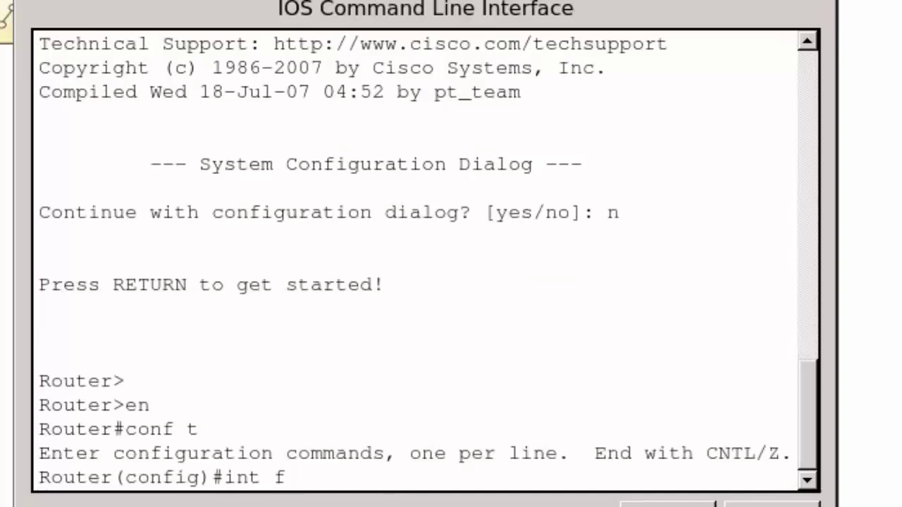
{"action": "type", "text": "0 /0"}
{"action": "key", "text": "Return"}
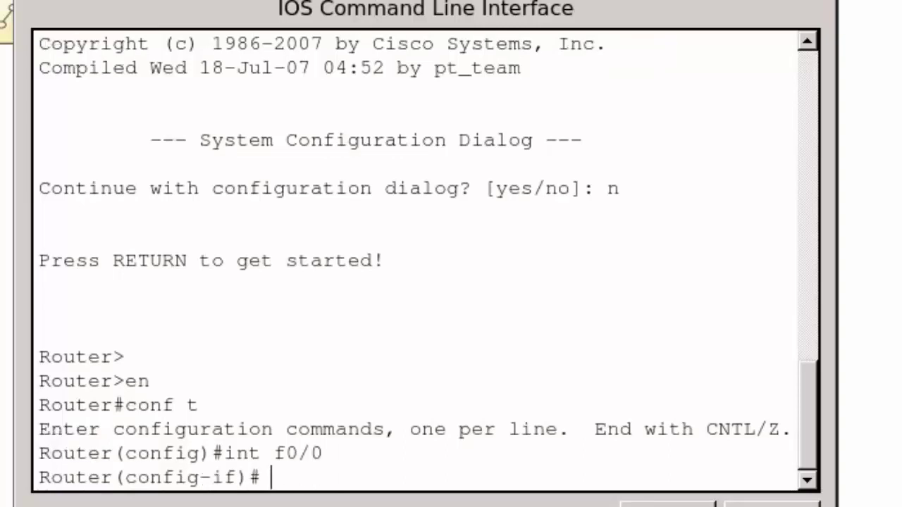
{"action": "type", "text": "no shut"}
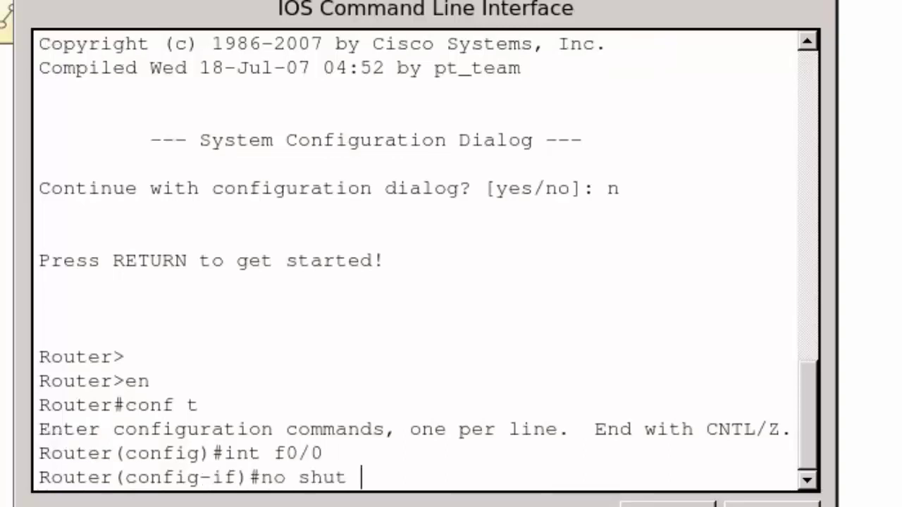
{"action": "key", "text": "Return"}
{"action": "key", "text": "Return"}
{"action": "key", "text": "Return"}
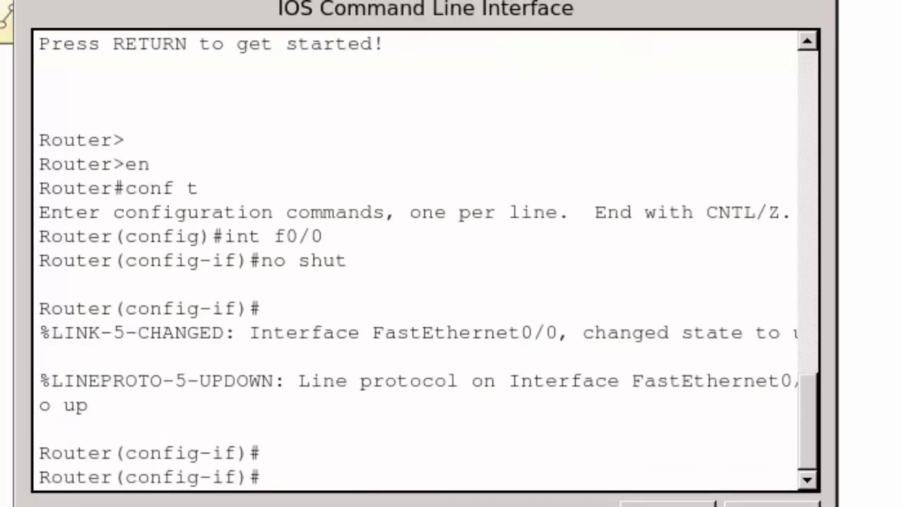
Exit the f0/0 interface configuration and create subinterface f0/0.10.
{"action": "type", "text": "exi"}
{"action": "key", "text": "Return"}
{"action": "type", "text": "int f0"}
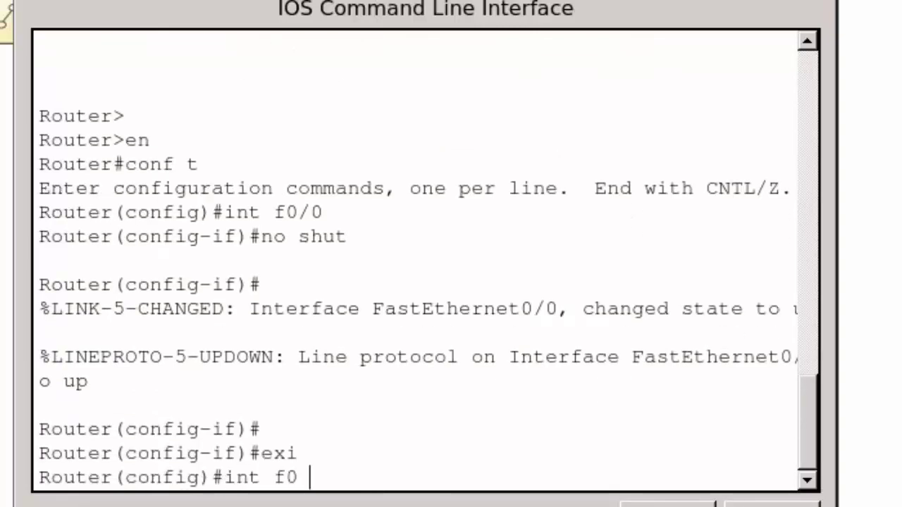
{"action": "type", "text": "/0.10"}
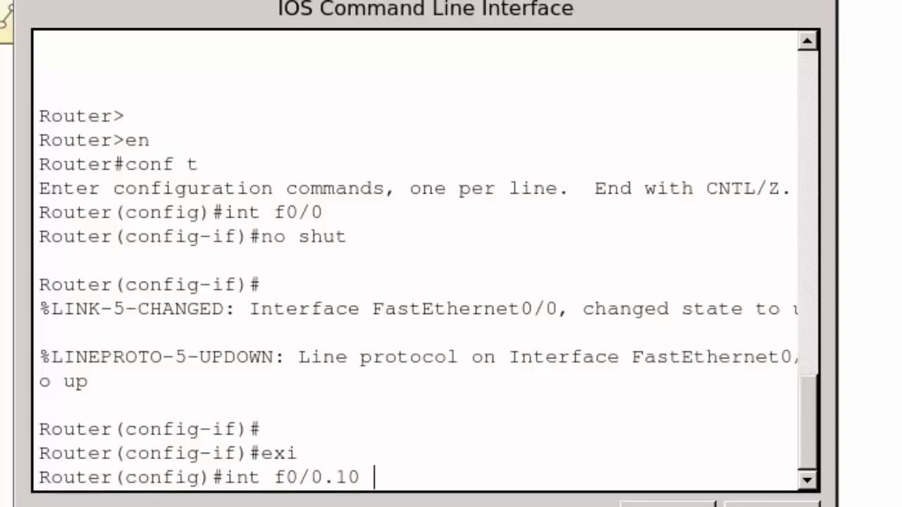
{"action": "key", "text": "Return"}
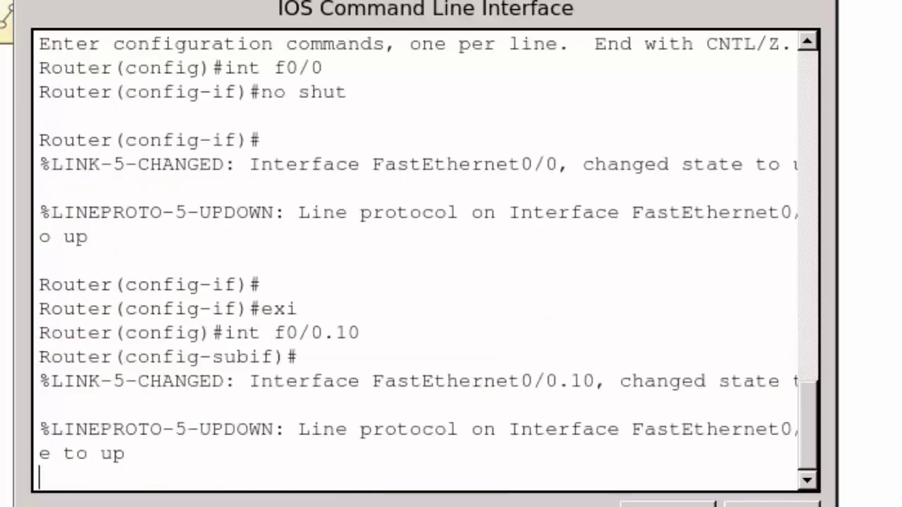
{"action": "key", "text": "Return"}
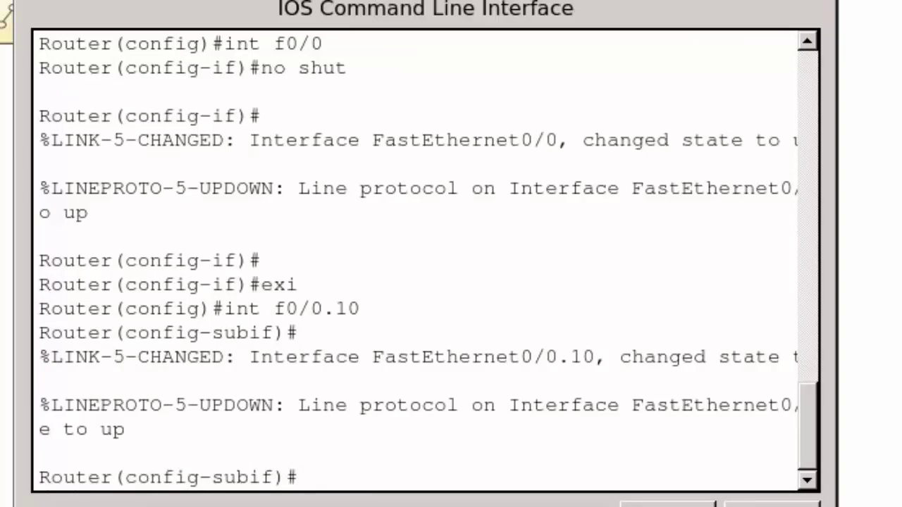
Set 802.1Q encapsulation for VLAN 10 on subinterface f0/0.10 with encapsulation dot1Q 10, consulting the command help for its options.
{"action": "type", "text": "encap"}
{"action": "key", "text": "Tab"}
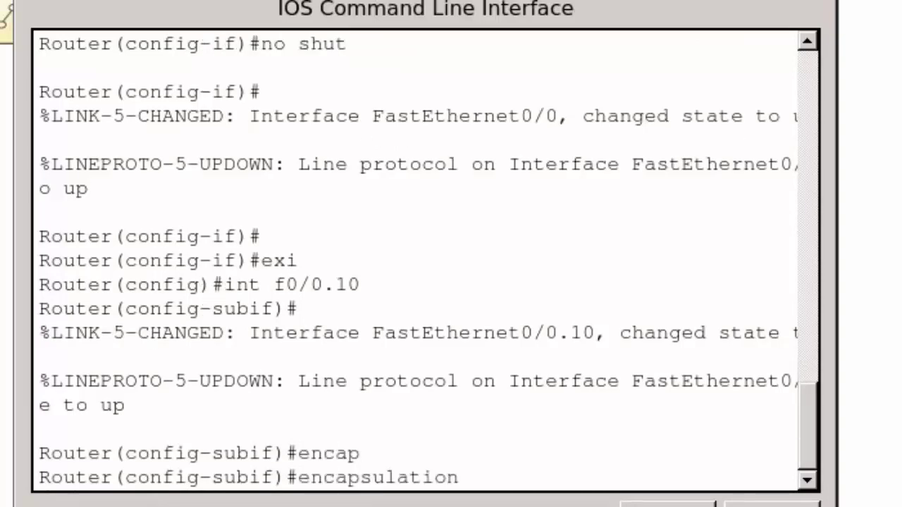
{"action": "type", "text": "?"}
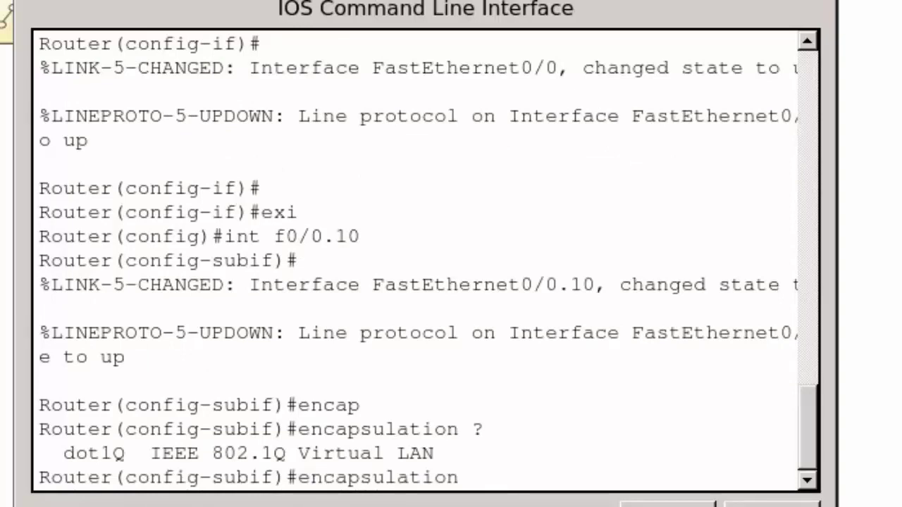
{"action": "type", "text": "dot"}
{"action": "key", "text": "Tab"}
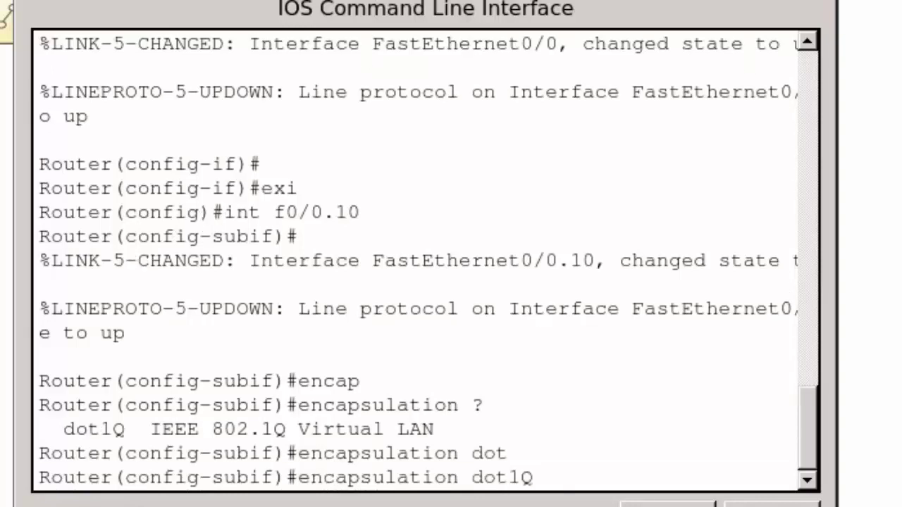
{"action": "type", "text": "1"}
{"action": "key", "text": "BackSpace"}
{"action": "type", "text": "?"}
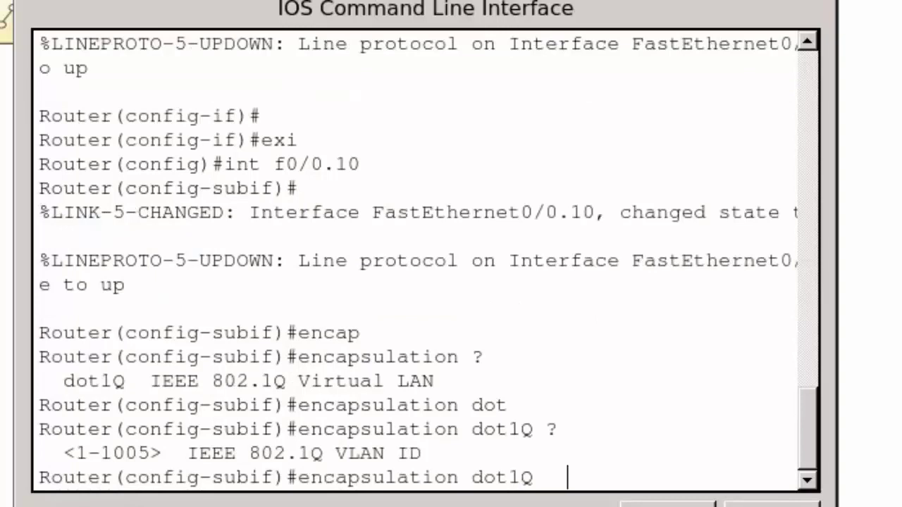
{"action": "type", "text": "10"}
{"action": "key", "text": "Return"}
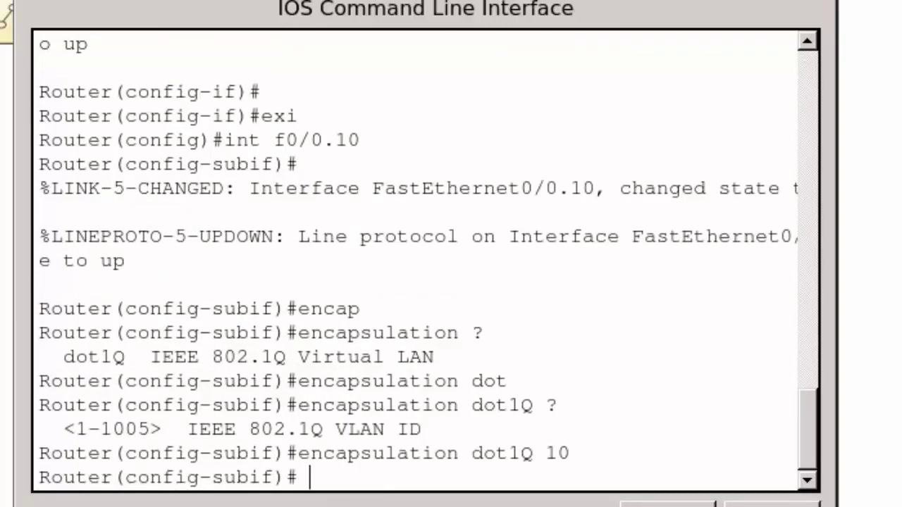
Assign IP address 10.10.10.1 with mask 255.255.255.0 to subinterface f0/0.10, and exit to global configuration mode.
{"action": "type", "text": "ip add"}
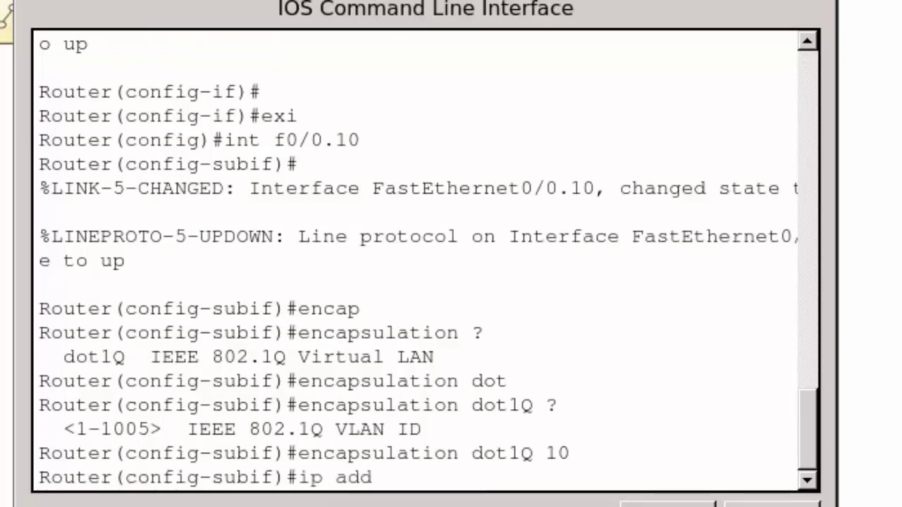
{"action": "type", "text": " 10 .10.10.1 "}
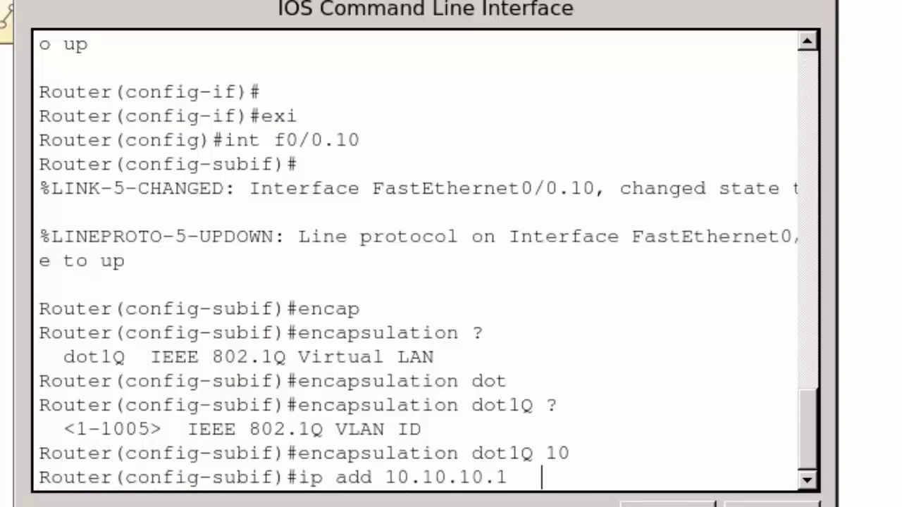
{"action": "type", "text": "255.255"}
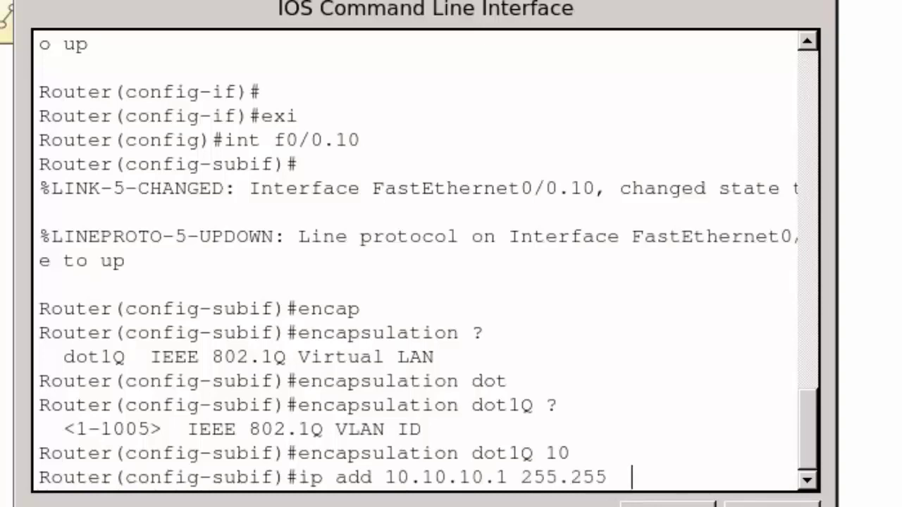
{"action": "type", "text": ".255.0"}
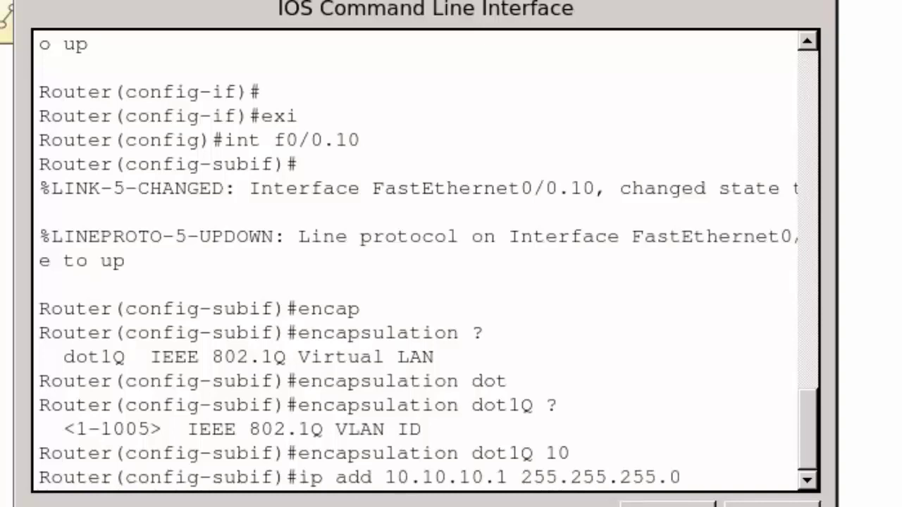
{"action": "key", "text": "Return"}
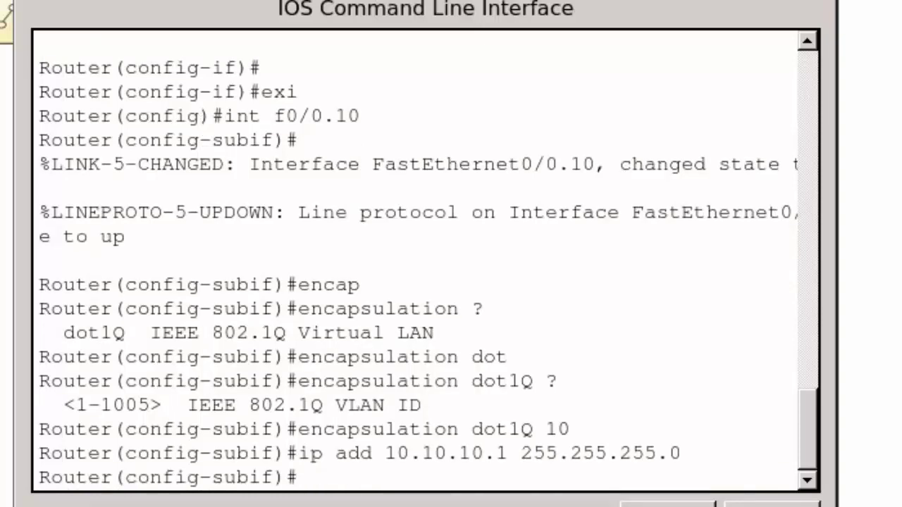
{"action": "type", "text": "exi"}
{"action": "key", "text": "Return"}
{"action": "key", "text": "Return"}
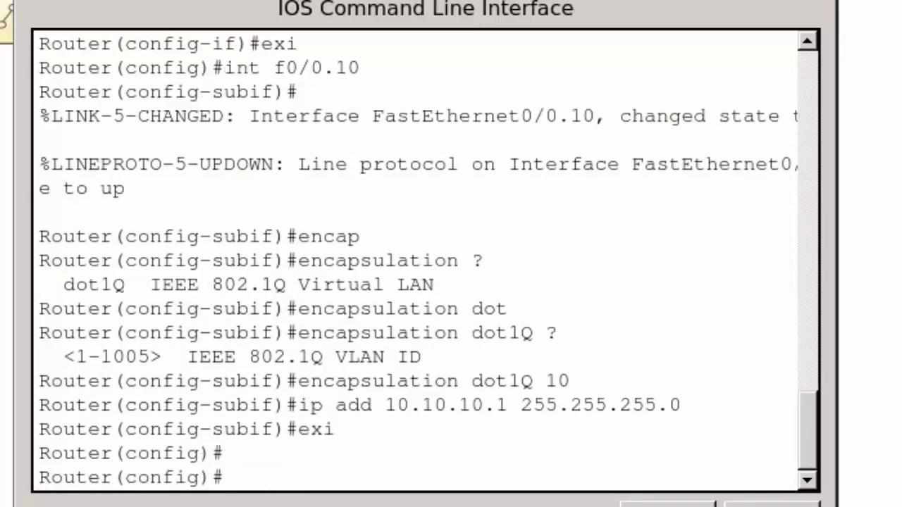
Create subinterface f0/0.20 on the router with int f0/0.20.
{"action": "type", "text": "int f0/0"}
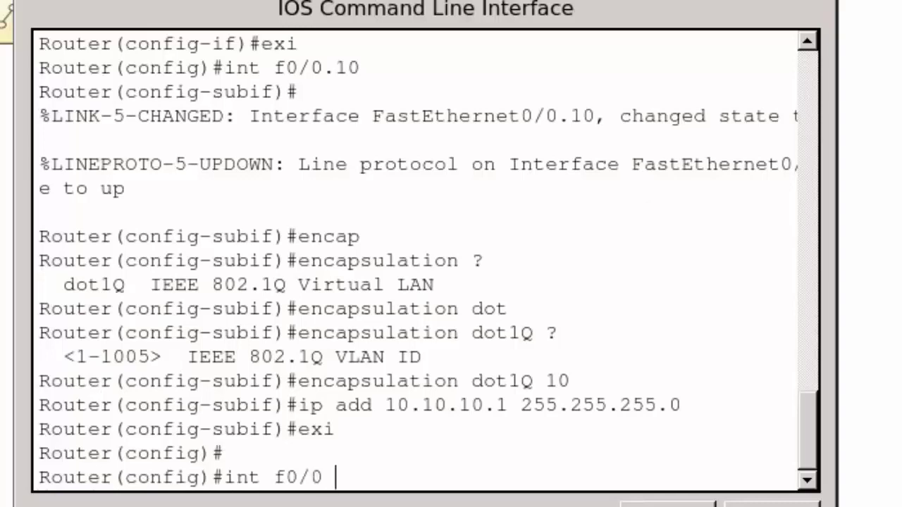
{"action": "type", "text": ".20"}
{"action": "key", "text": "Return"}
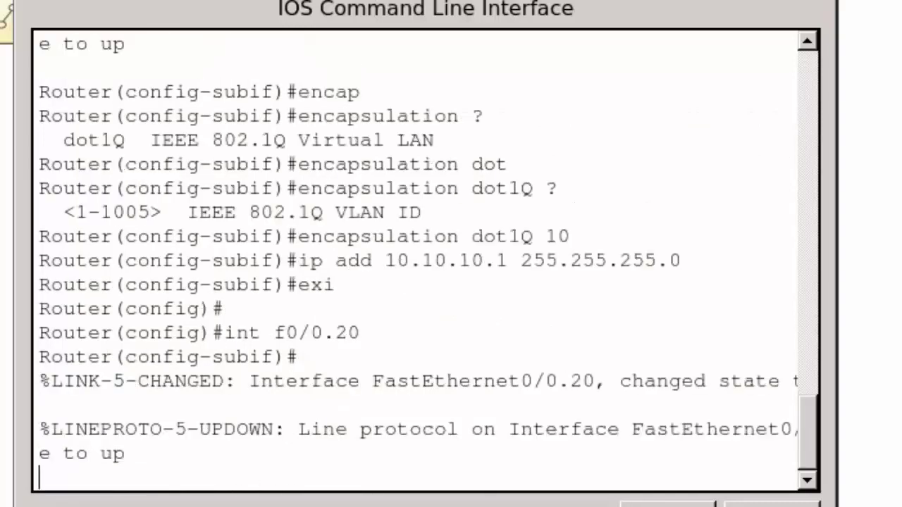
{"action": "key", "text": "Return"}
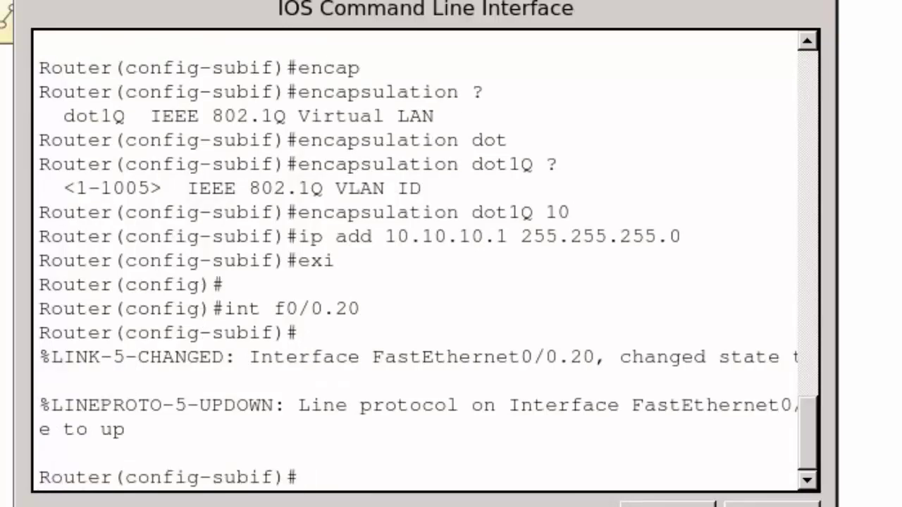
Try to assign IP address 10.20.20.1 with mask 255.255.255.0 to subinterface f0/0.20 before setting its encapsulation.
{"action": "type", "text": "ip add "}
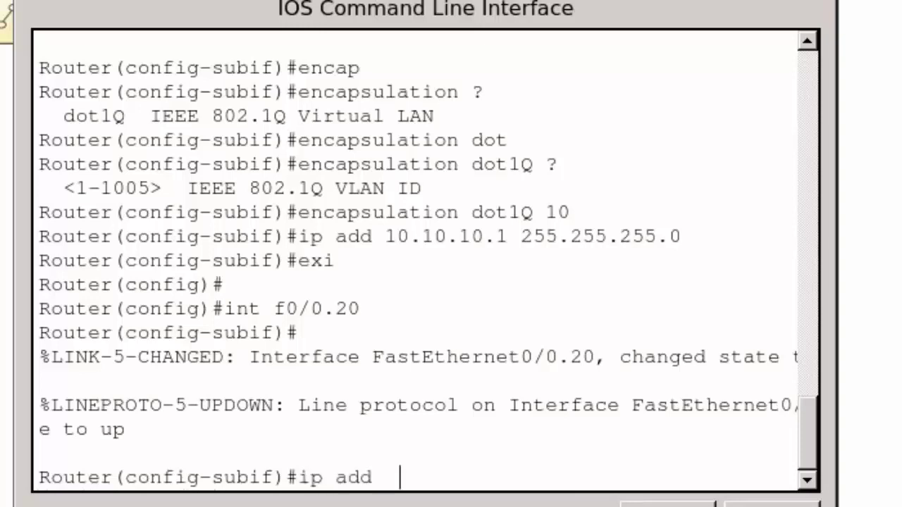
{"action": "type", "text": "10.20.20"}
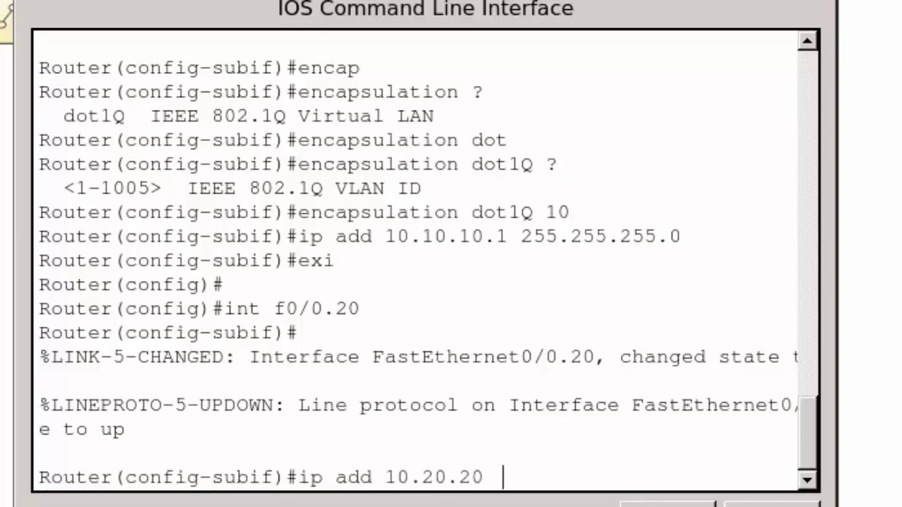
{"action": "type", "text": ".1 255.255.2"}
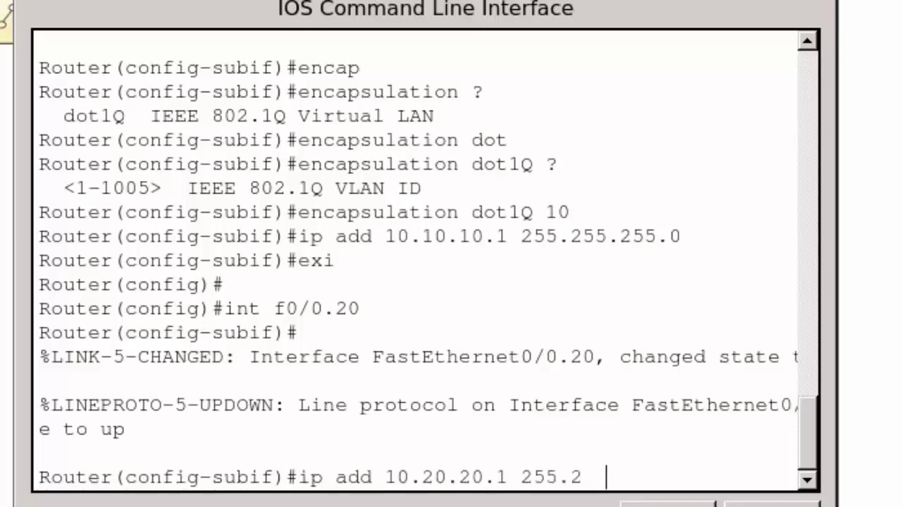
{"action": "type", "text": "55.0"}
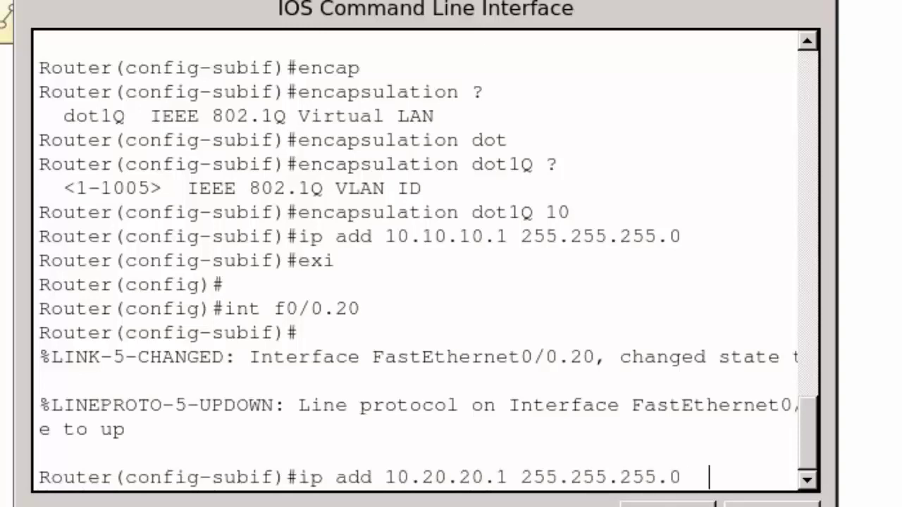
{"action": "key", "text": "Return"}
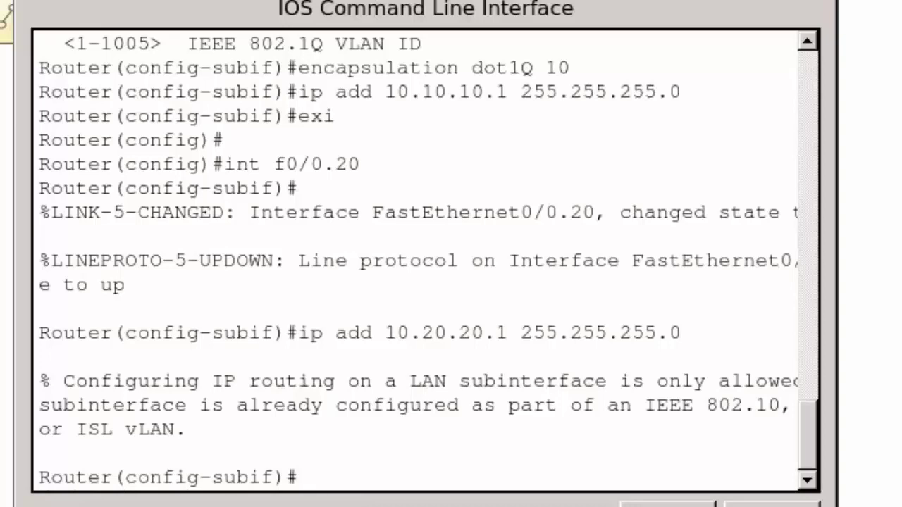
Set 802.1Q encapsulation for VLAN 20 on subinterface f0/0.20 with encap dot1Q 20.
{"action": "type", "text": "encap dot"}
{"action": "key", "text": "Tab"}
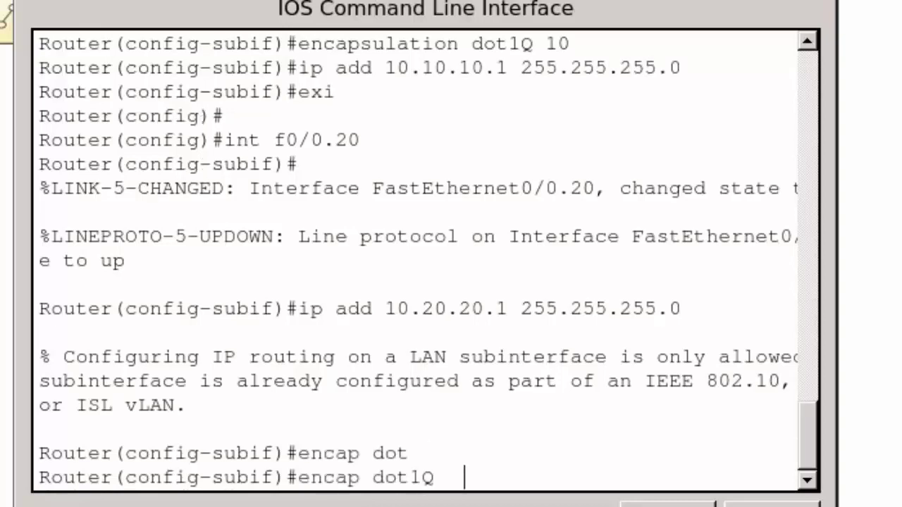
{"action": "type", "text": "20"}
{"action": "key", "text": "Return"}
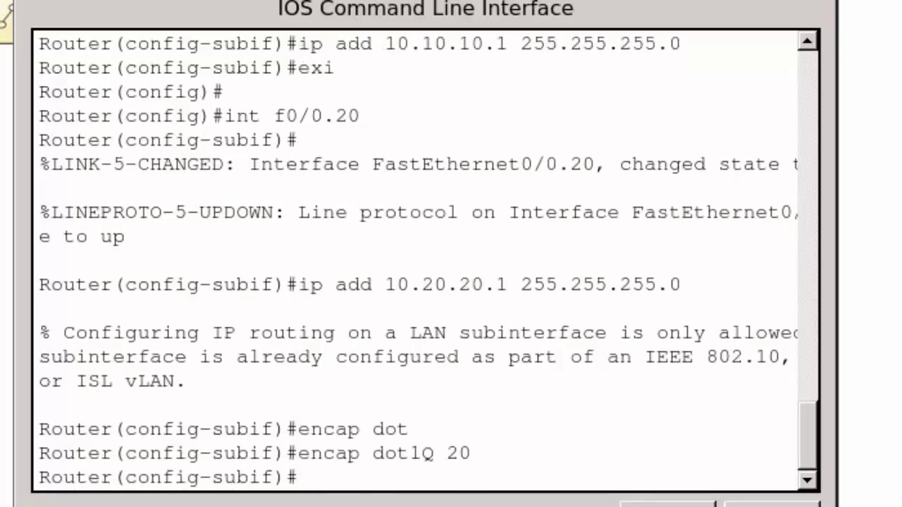
Reissue the ip add 10.20.20.1 255.255.255.0 command on subinterface f0/0.20, and exit to global configuration mode.
{"action": "key", "text": "Up"}
{"action": "key", "text": "Up"}
{"action": "key", "text": "Return"}
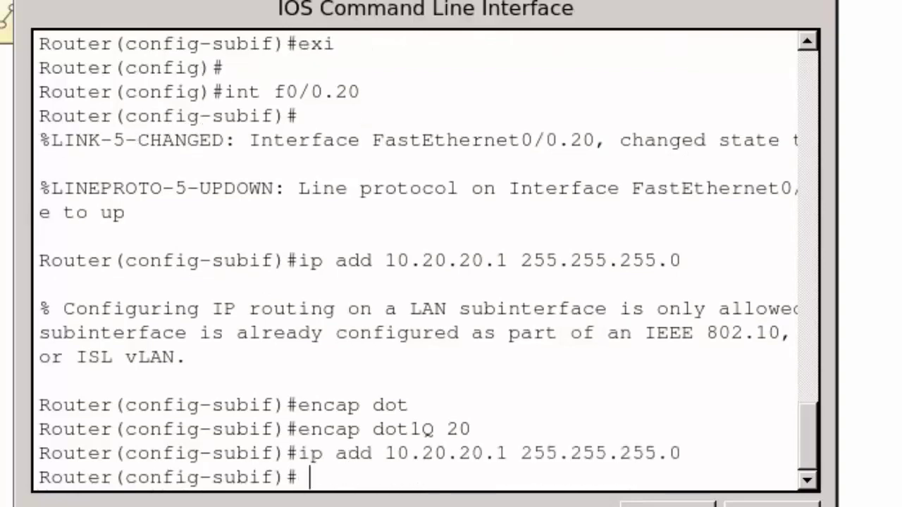
{"action": "type", "text": "exi"}
{"action": "key", "text": "Return"}
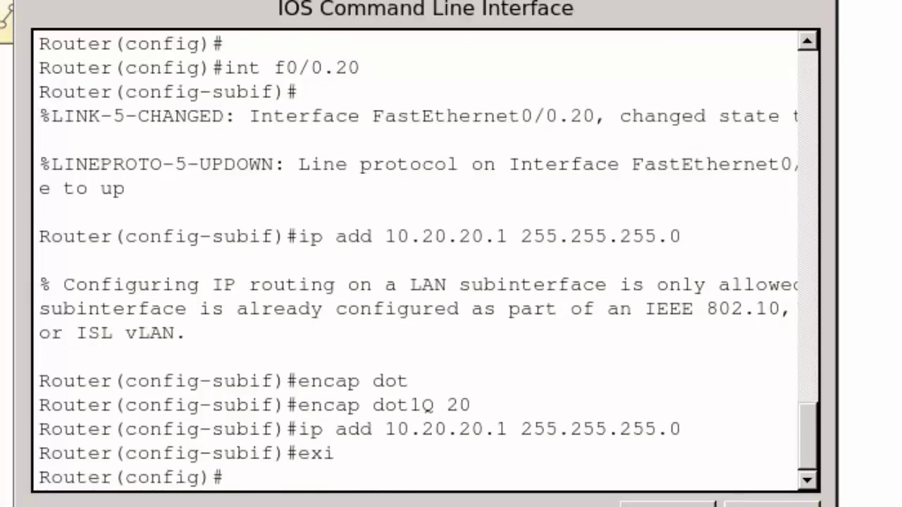
Create subinterface f0/0.30 on the router with int f0/0.30.
{"action": "type", "text": "int f 0/0.30"}
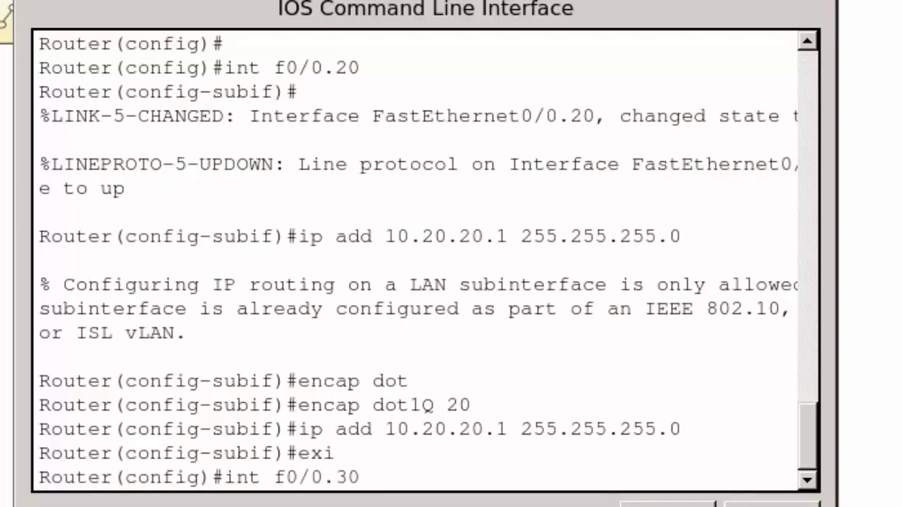
{"action": "key", "text": "Return"}
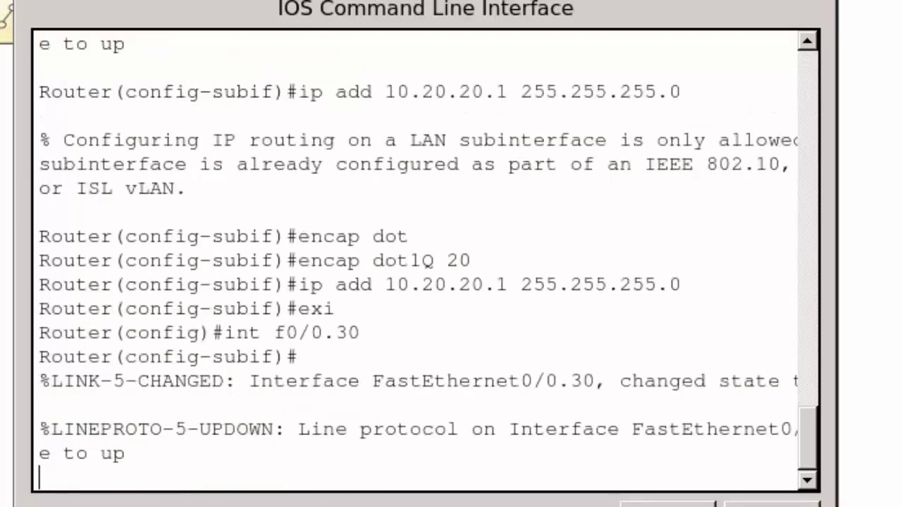
{"action": "key", "text": "Return"}
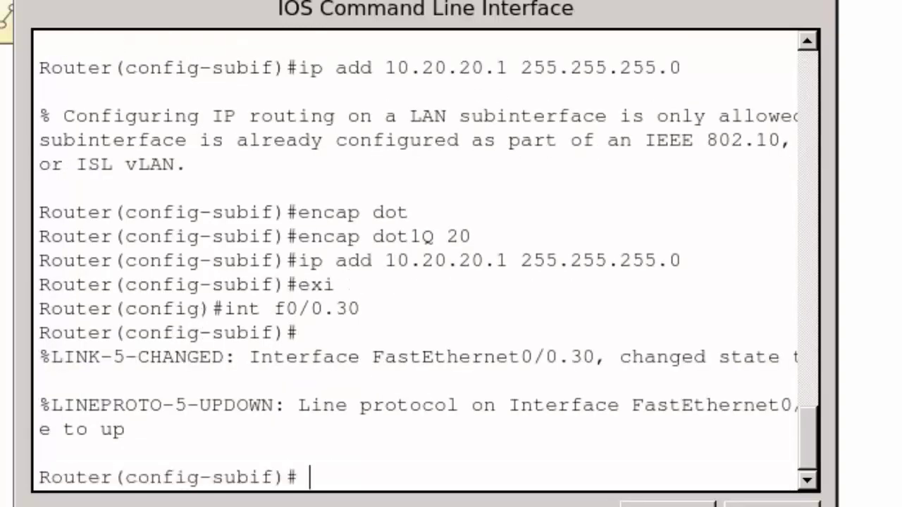
Set 802.1Q encapsulation for VLAN 30 as the native VLAN on subinterface f0/0.30, consulting the command help for the native option.
{"action": "type", "text": "encap dot"}
{"action": "key", "text": "Tab"}
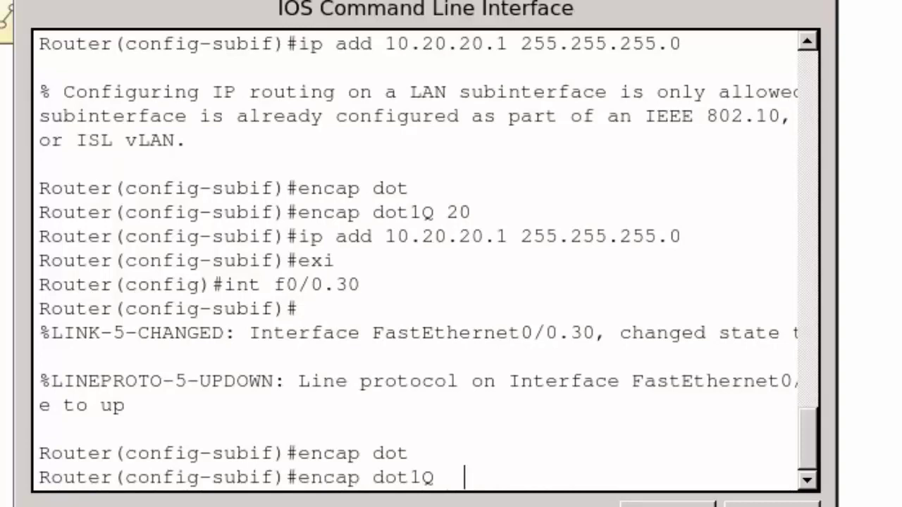
{"action": "type", "text": "30 ?"}
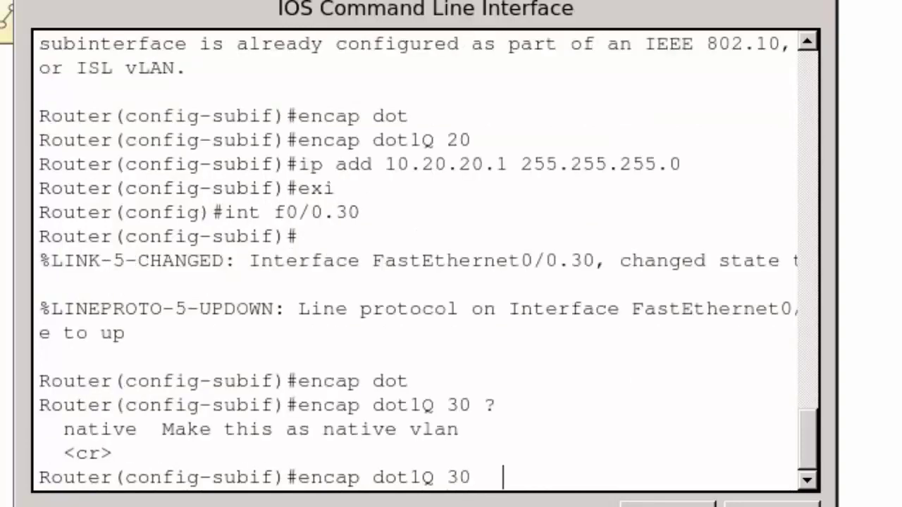
{"action": "type", "text": "nat"}
{"action": "key", "text": "Tab"}
{"action": "key", "text": "Return"}
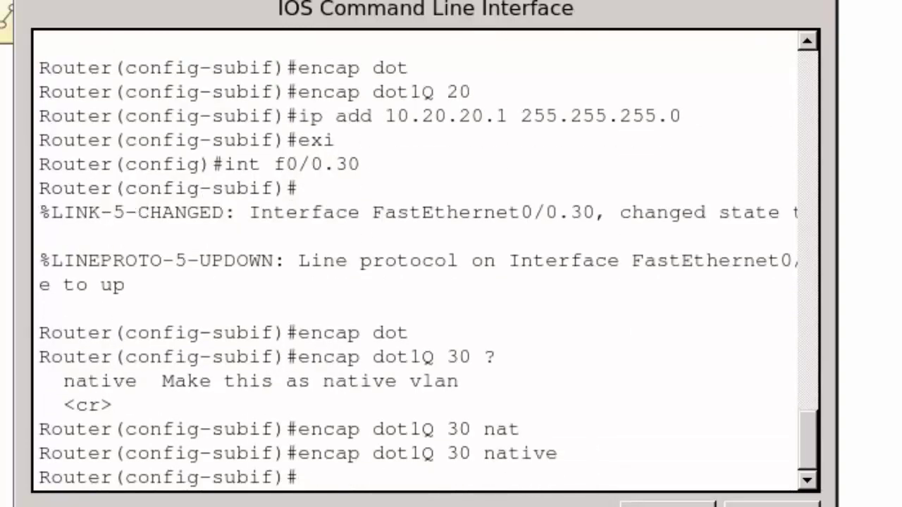
Assign IP address 10.30.30.1 with mask 255.255.255.0 to subinterface f0/0.30, and return to privileged mode with end.
{"action": "type", "text": "ip add 10 ."}
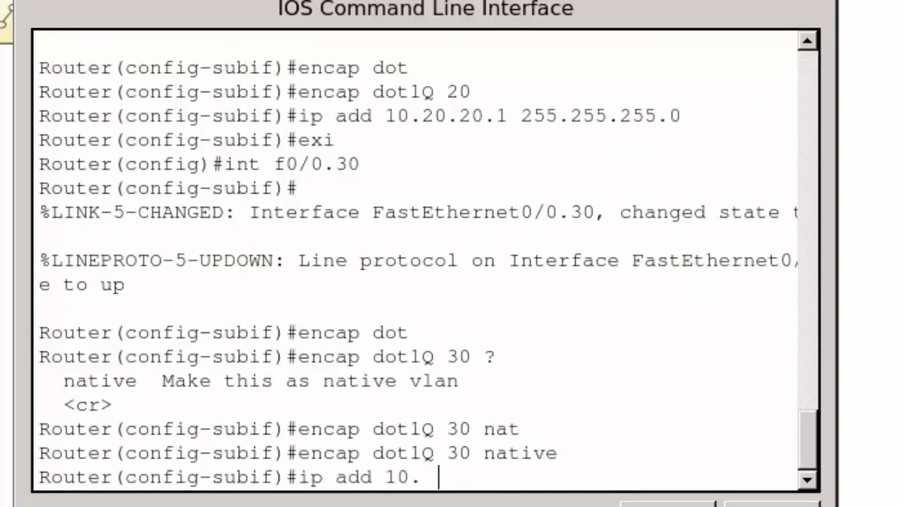
{"action": "type", "text": "30.30.1"}
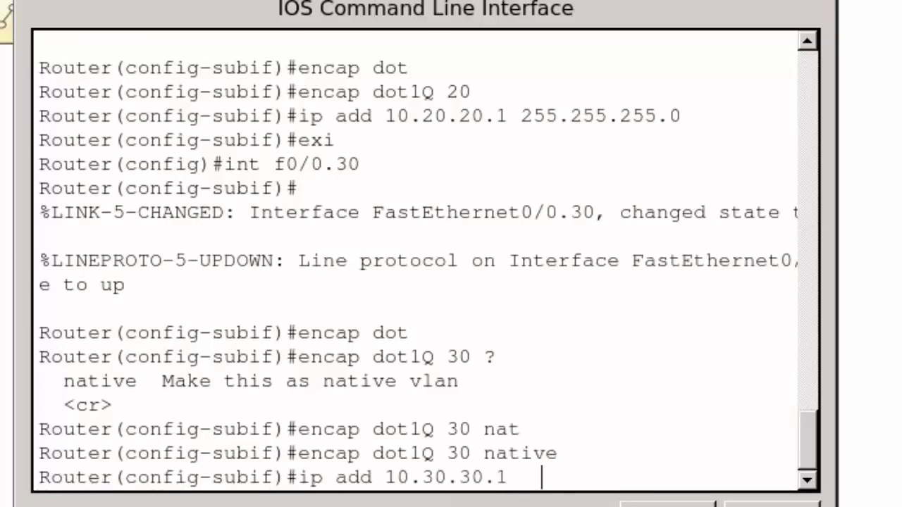
{"action": "type", "text": " 255.2"}
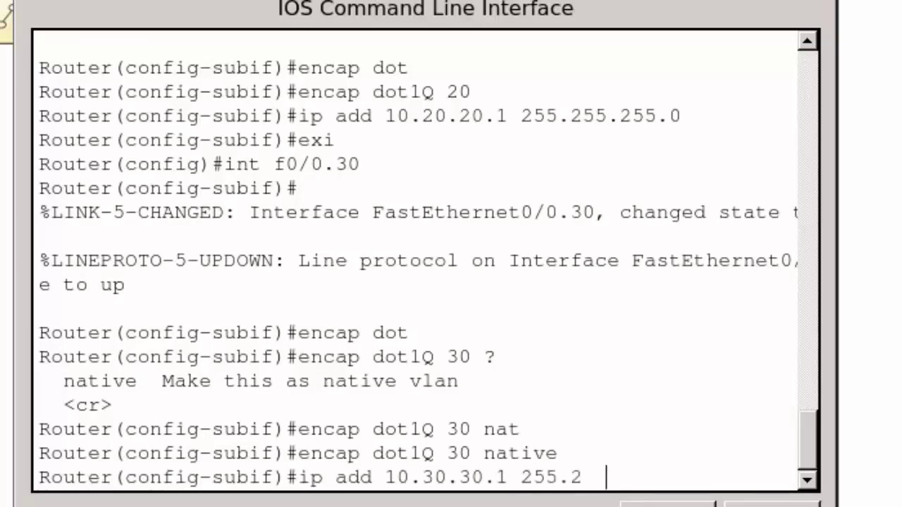
{"action": "type", "text": "55.255.0"}
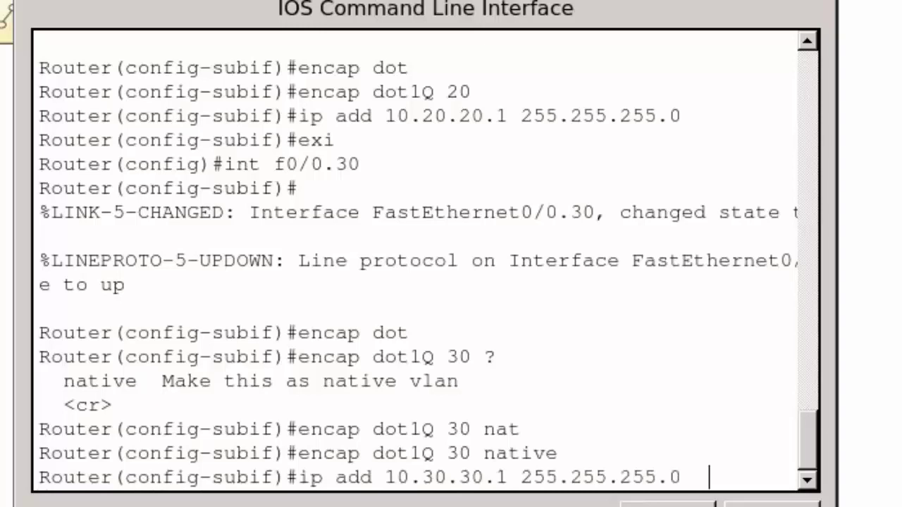
{"action": "key", "text": "Return"}
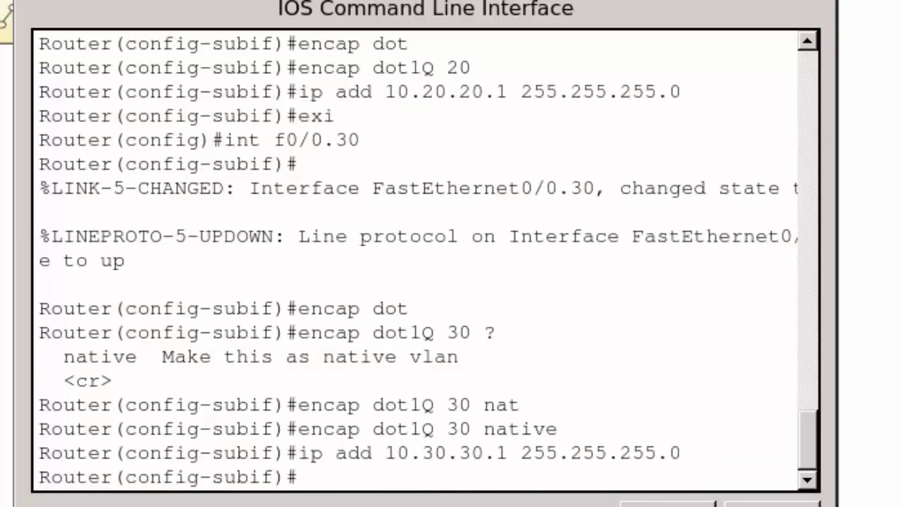
{"action": "type", "text": "end"}
{"action": "key", "text": "Return"}
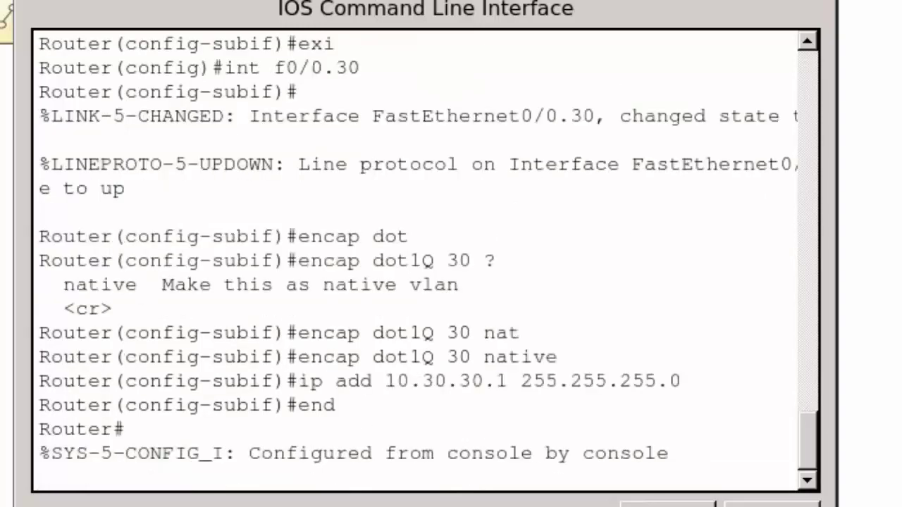
{"action": "key", "text": "Return"}
{"action": "key", "text": "Return"}
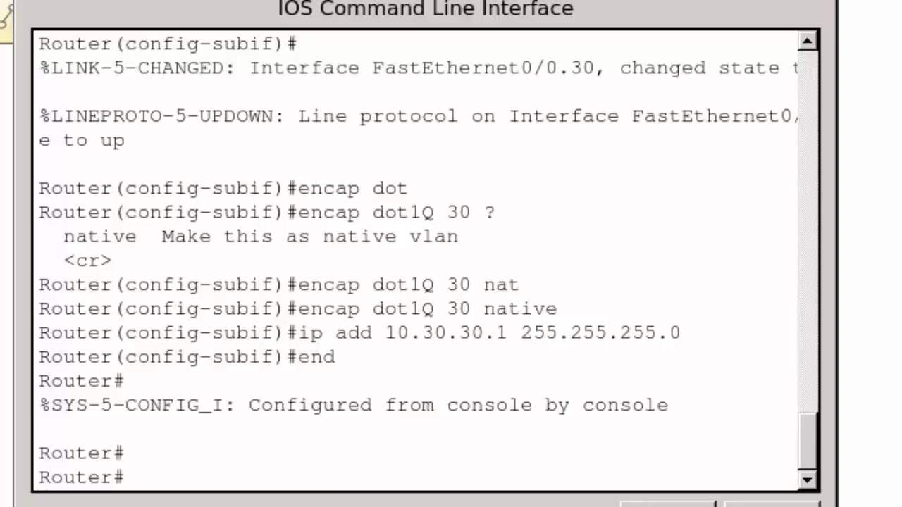
Ping the VLAN 10 gateway address 10.10.10.1 from the router.
{"action": "key", "text": "Return"}
{"action": "key", "text": "Return"}
{"action": "key", "text": "Return"}
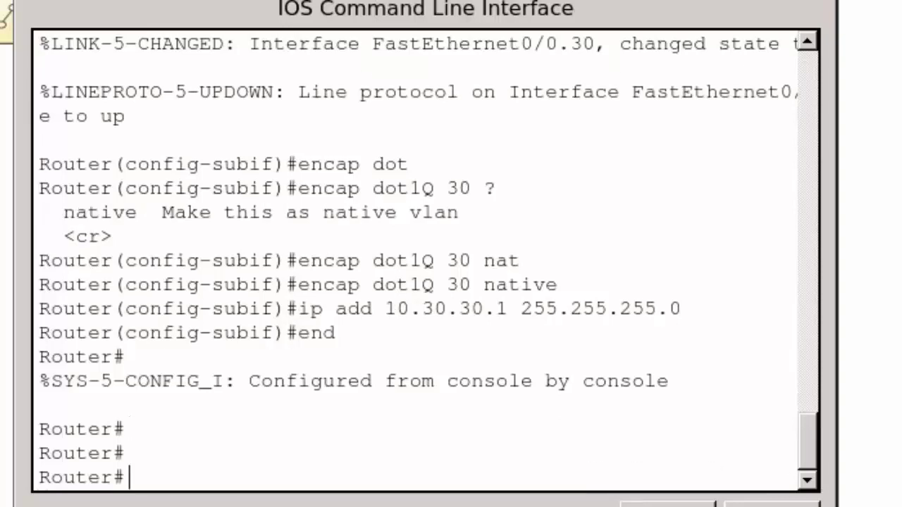
{"action": "type", "text": "ping "}
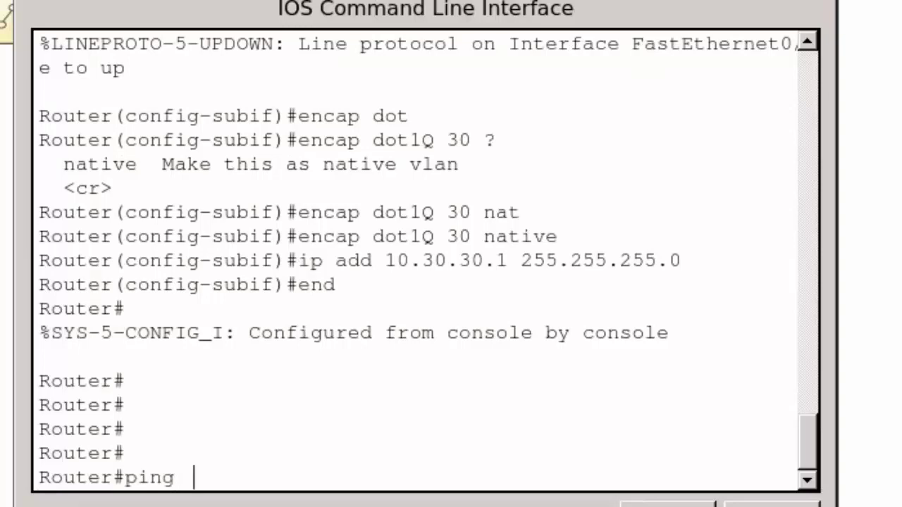
{"action": "type", "text": "10.10.10 .1"}
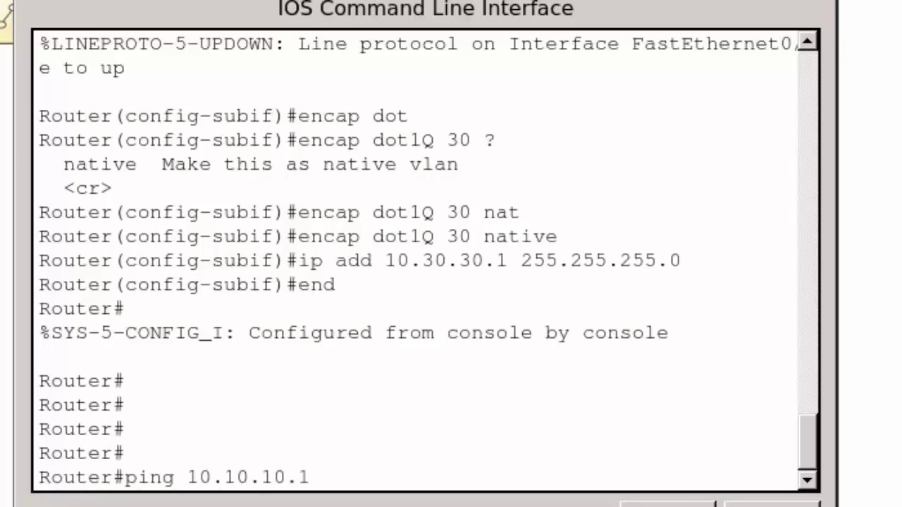
{"action": "key", "text": "Return"}
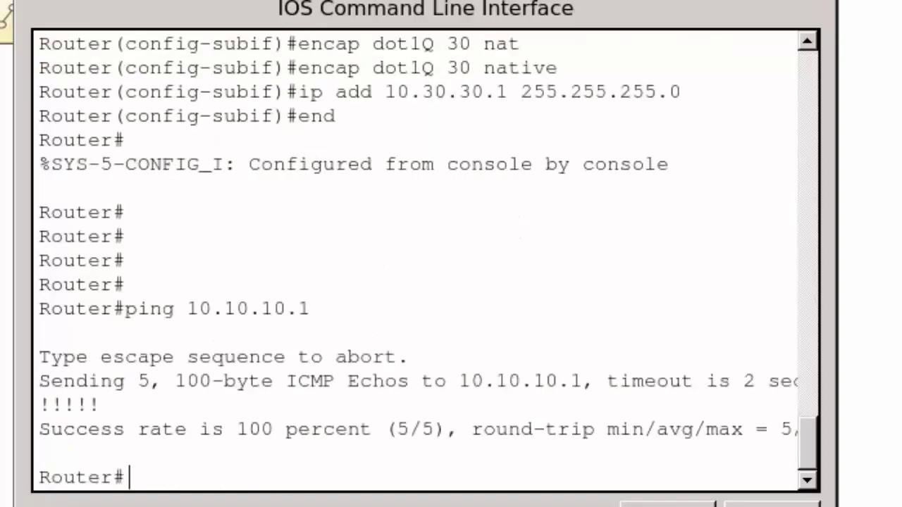
Ping the VLAN 20 gateway address 10.20.20.1 from the router.
{"action": "type", "text": "ping"}
{"action": "key", "text": "BackSpace"}
{"action": "key", "text": "BackSpace"}
{"action": "type", "text": "ng 10"}
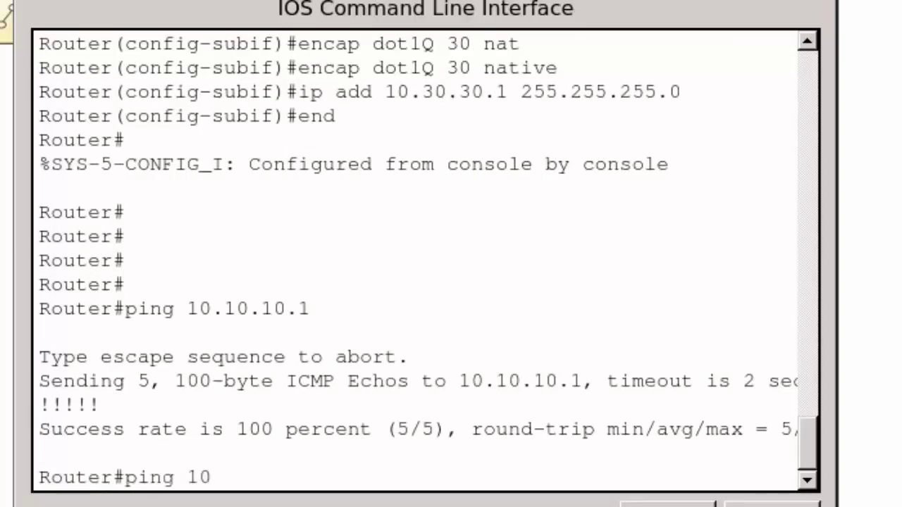
{"action": "type", "text": ".20.20.1"}
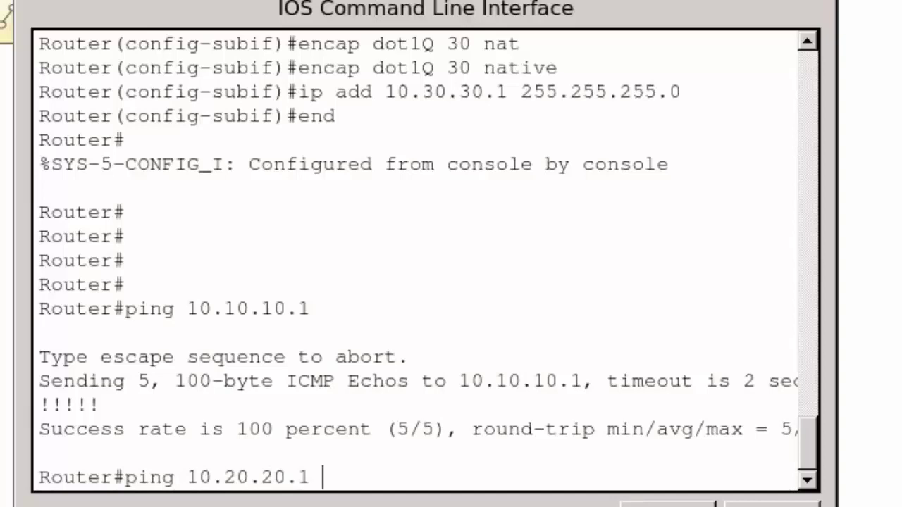
{"action": "key", "text": "Return"}
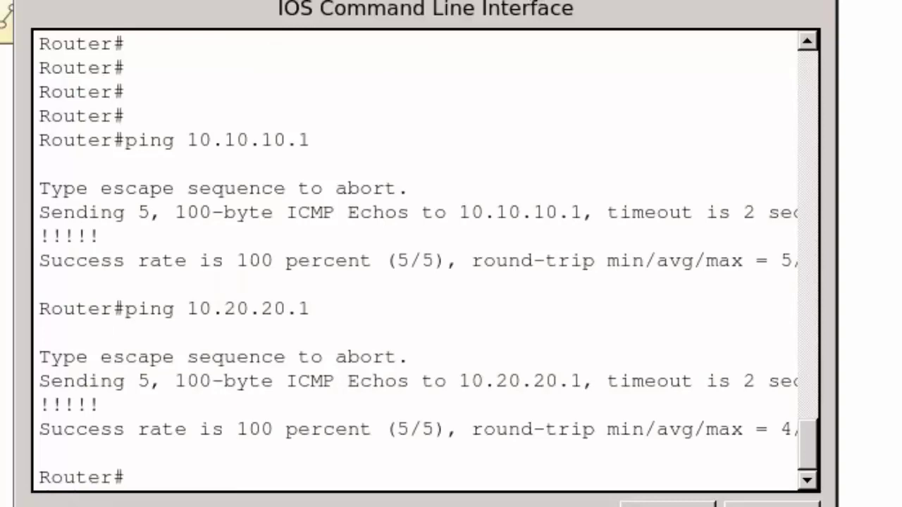
Open the Command Prompt on PC0 and display its full IP configuration with ipconfig /all.
{"action": "left_click", "coordinate": [867, 76]}
{"action": "left_click", "coordinate": [332, 110]}
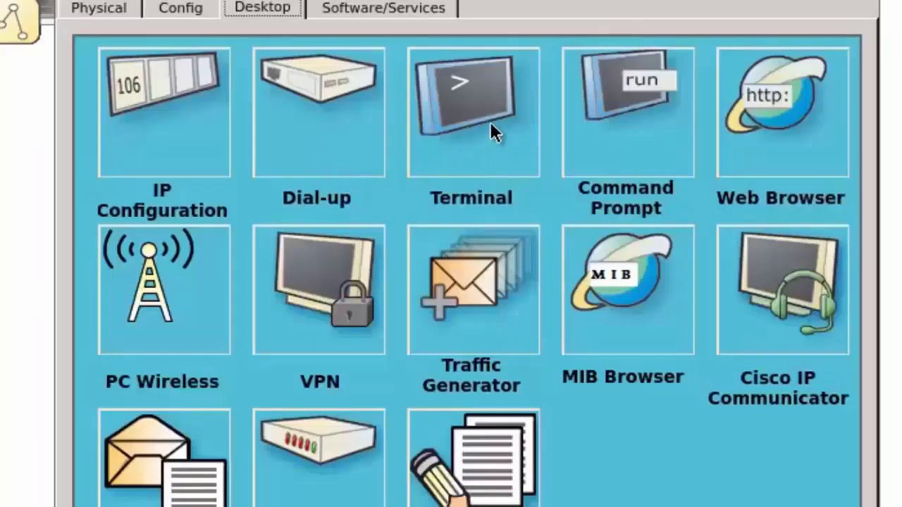
{"action": "left_click", "coordinate": [622, 98]}
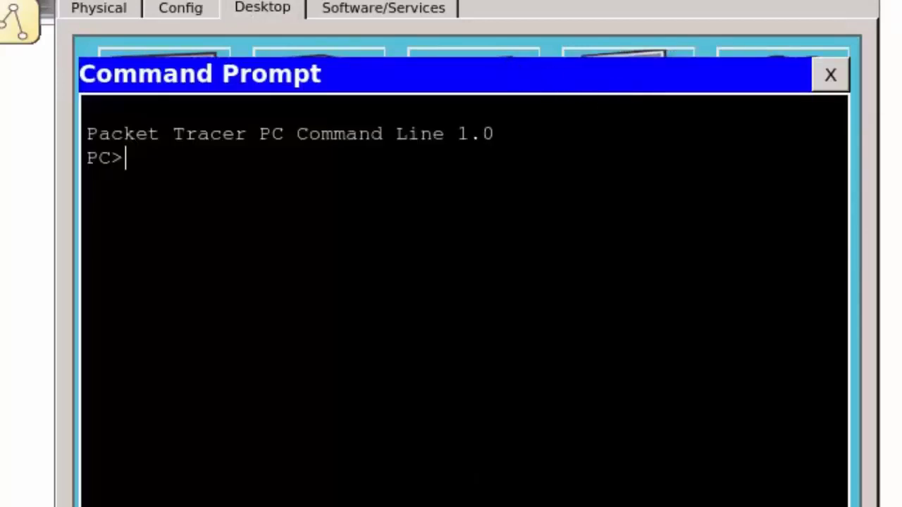
{"action": "type", "text": "p"}
{"action": "key", "text": "BackSpace"}
{"action": "type", "text": "ipcon"}
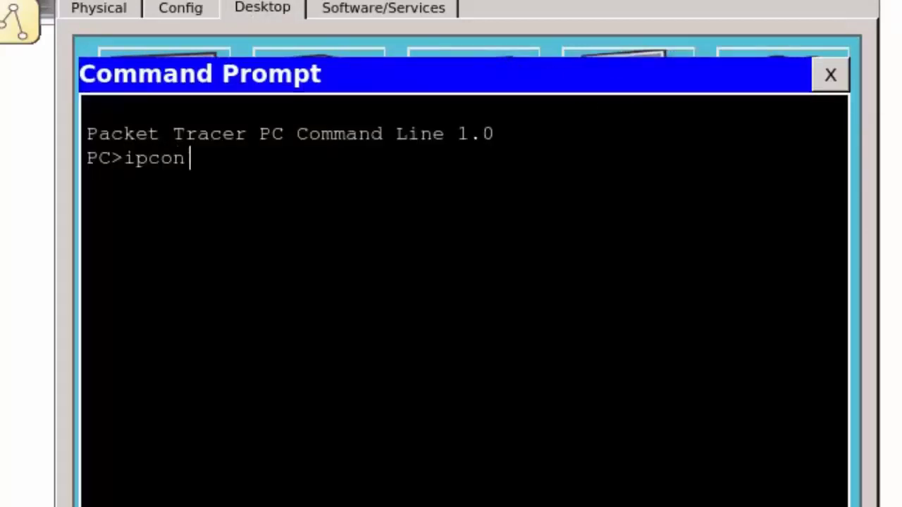
{"action": "type", "text": "fig /all"}
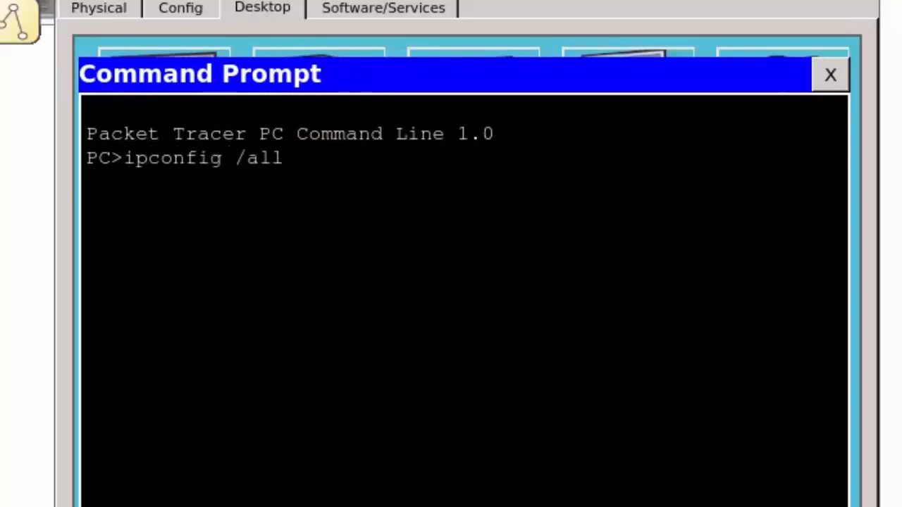
{"action": "key", "text": "Return"}
Ping the other VLAN 10 host, 10.10.10.11, from PC0.
{"action": "type", "text": "p"}
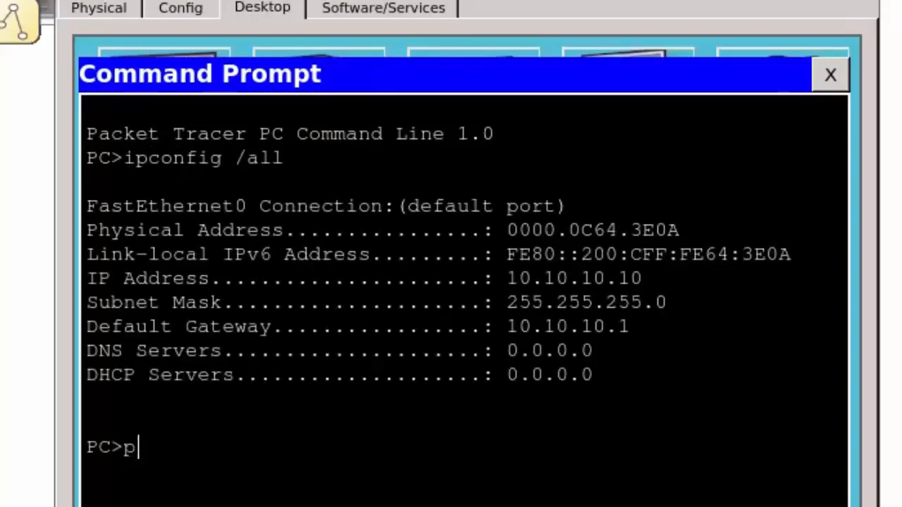
{"action": "type", "text": "ing 10.10."}
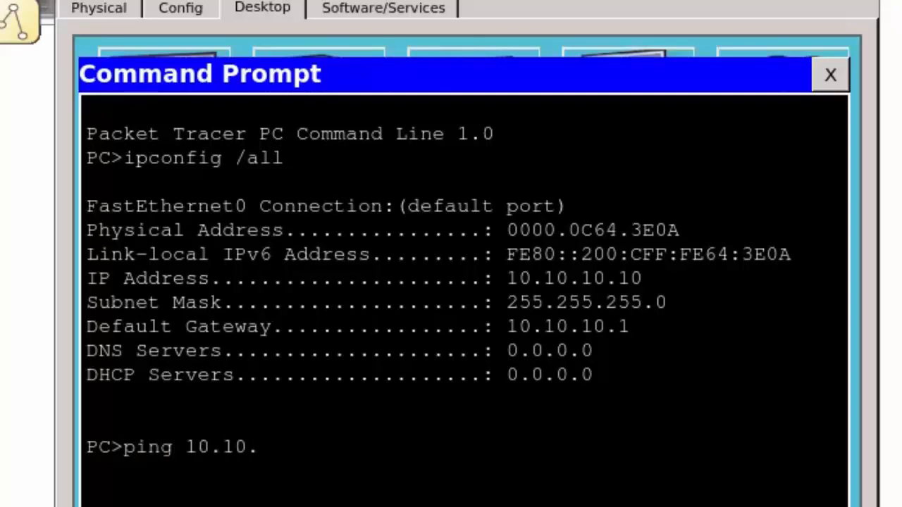
{"action": "type", "text": "10.11"}
{"action": "key", "text": "Return"}
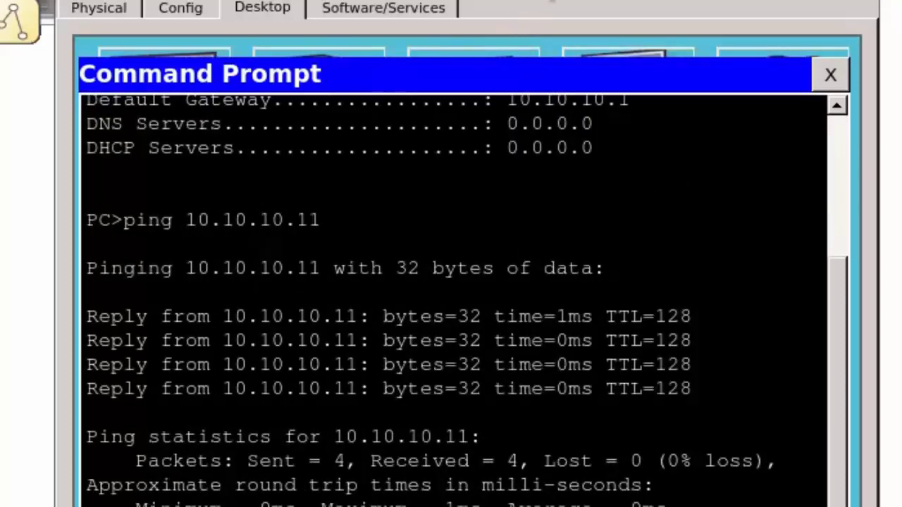
Ping the VLAN 20 host 10.20.20.20 from PC0, and run the same ping a second time.
{"action": "left_click_drag", "start_coordinate": [451, 0], "coordinate": [456, 0]}
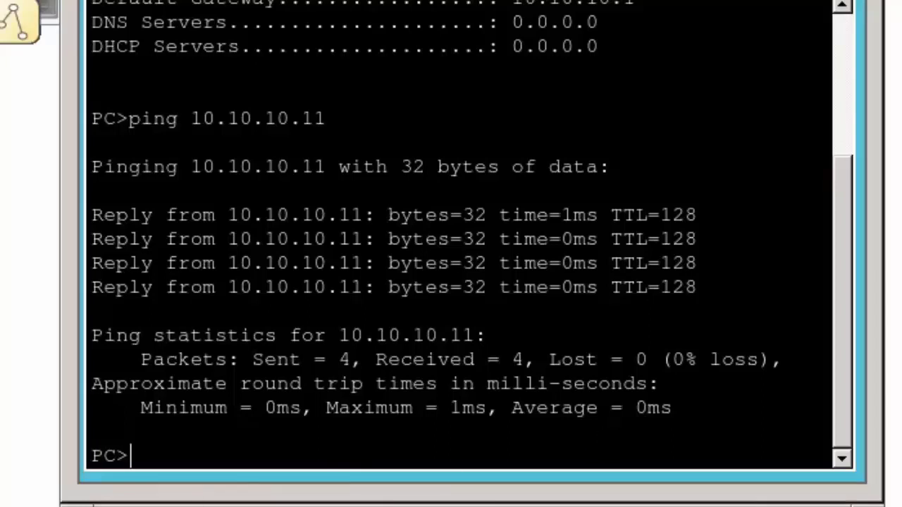
{"action": "type", "text": "ping "}
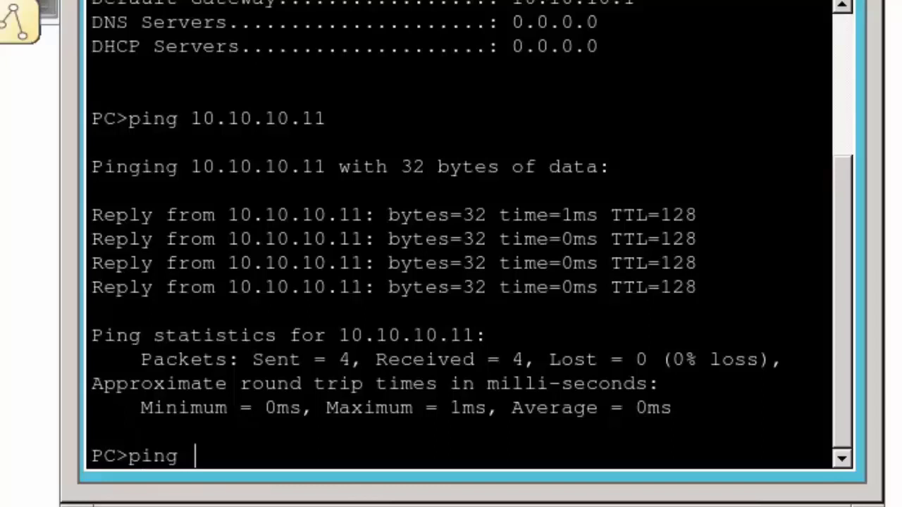
{"action": "type", "text": "10.20."}
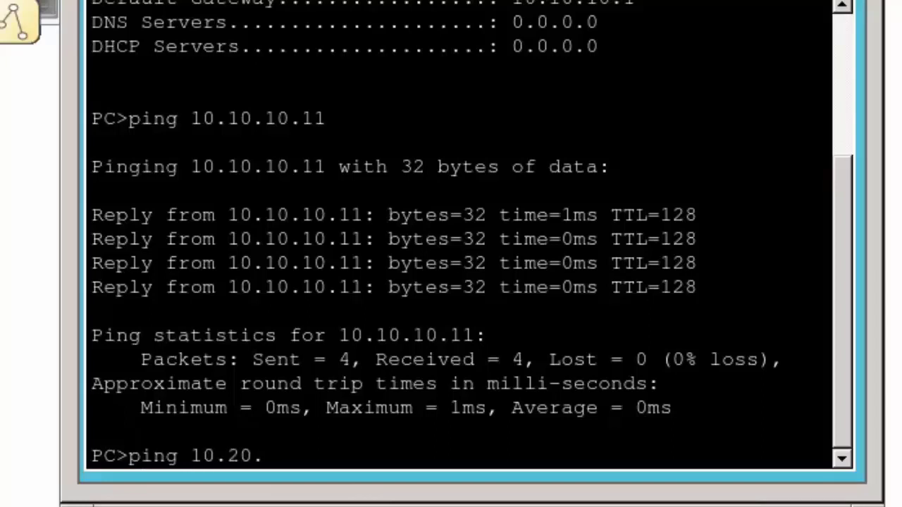
{"action": "type", "text": "20.20"}
{"action": "key", "text": "Return"}
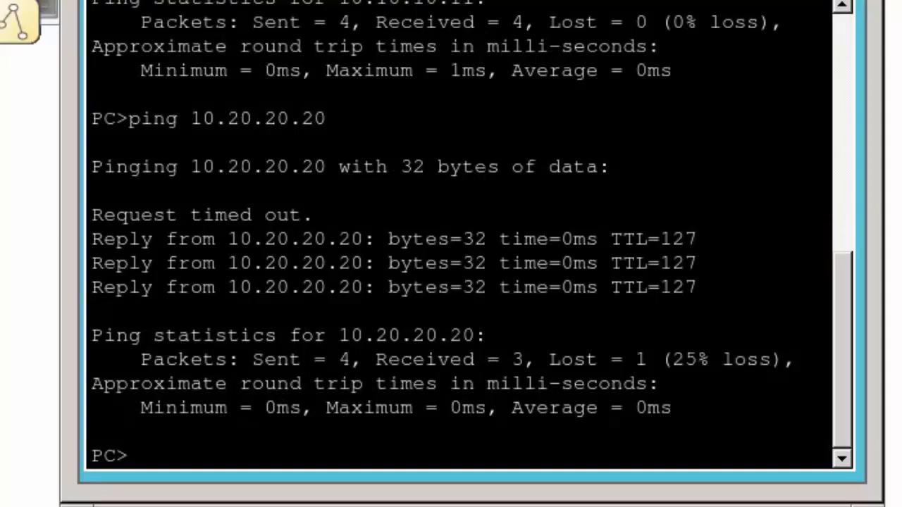
{"action": "key", "text": "Up"}
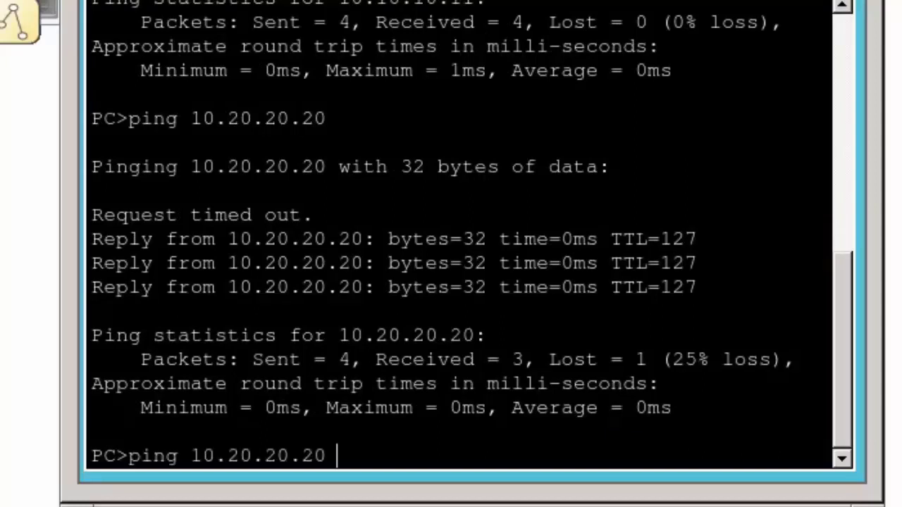
{"action": "key", "text": "Return"}
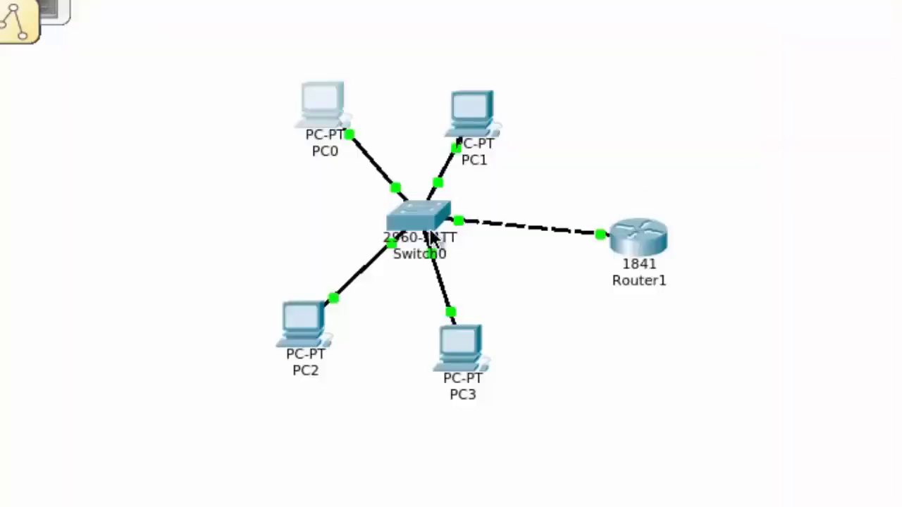
Return to the Switch0 command line and display its MAC table with show mac address-table.
{"action": "left_click", "coordinate": [432, 238]}
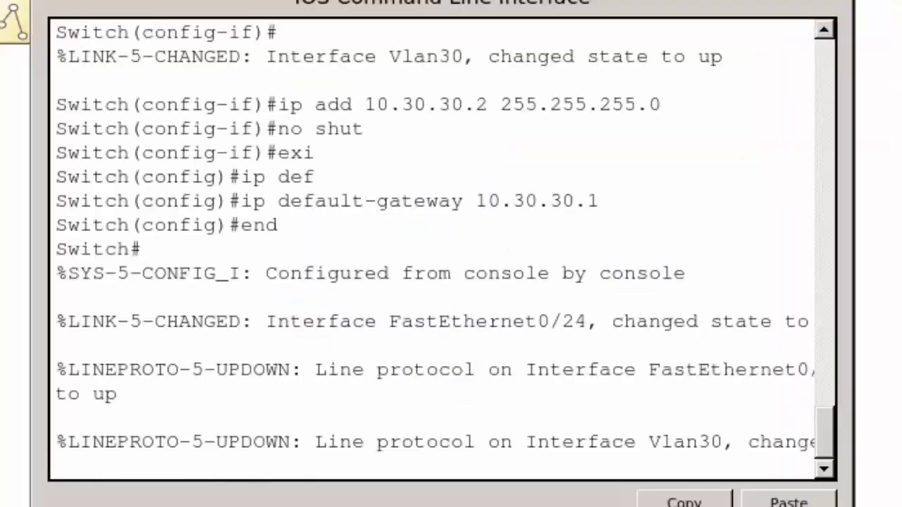
{"action": "key", "text": "Return"}
{"action": "key", "text": "Return"}
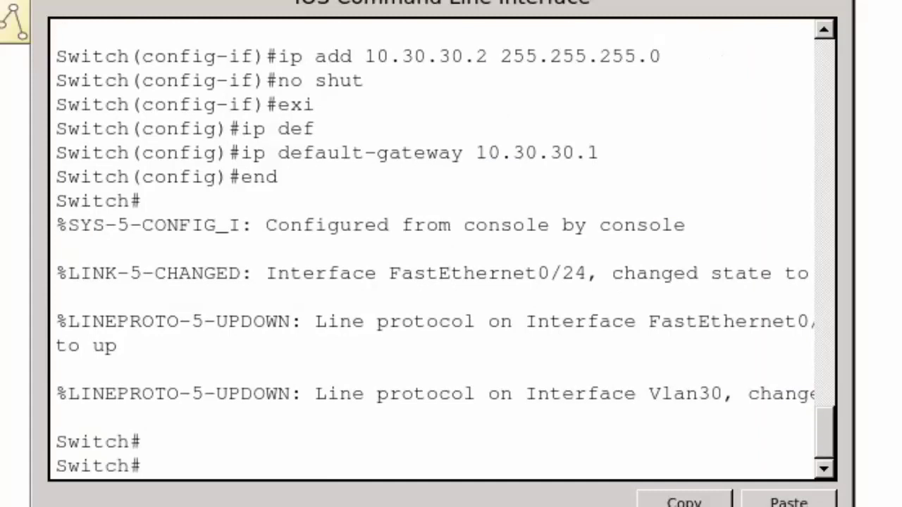
{"action": "type", "text": "show ma "}
{"action": "type", "text": "c"}
{"action": "key", "text": "Tab"}
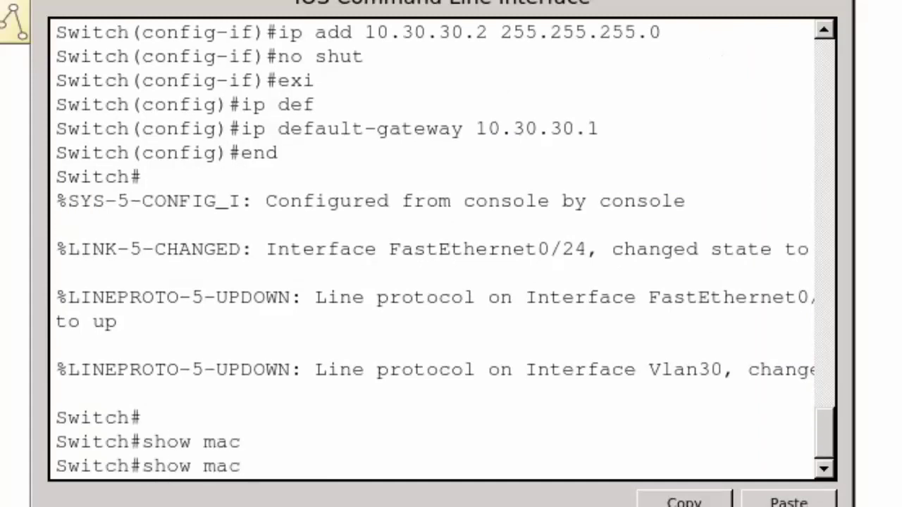
{"action": "key", "text": "BackSpace"}
{"action": "type", "text": "c add"}
{"action": "key", "text": "Tab"}
{"action": "key", "text": "Return"}
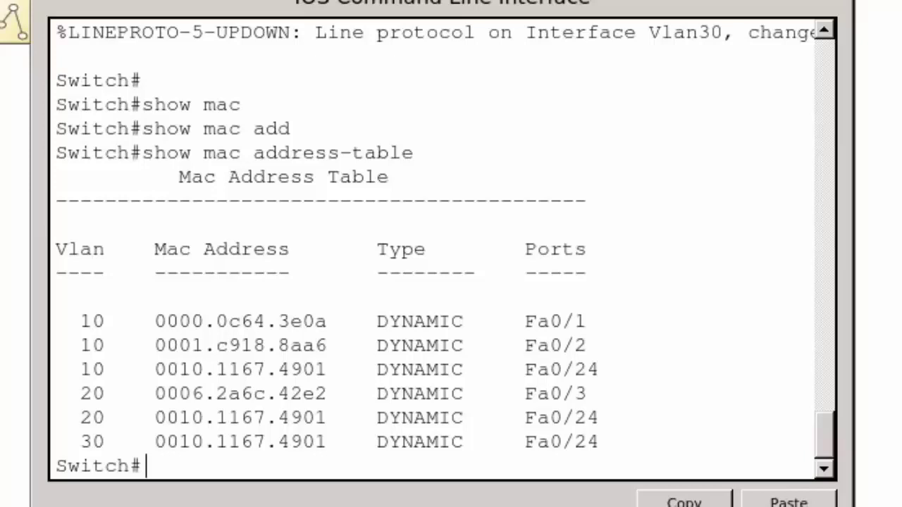
Open the Command Prompt on PC3 and ping the VLAN 10 host 10.10.10.10.
{"action": "left_click", "coordinate": [893, 80]}
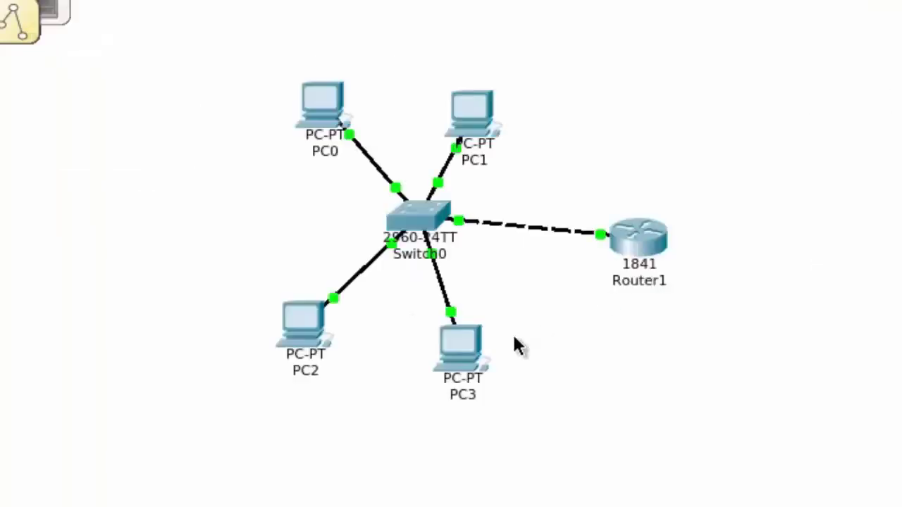
{"action": "left_click", "coordinate": [456, 358]}
{"action": "left_click", "coordinate": [542, 164]}
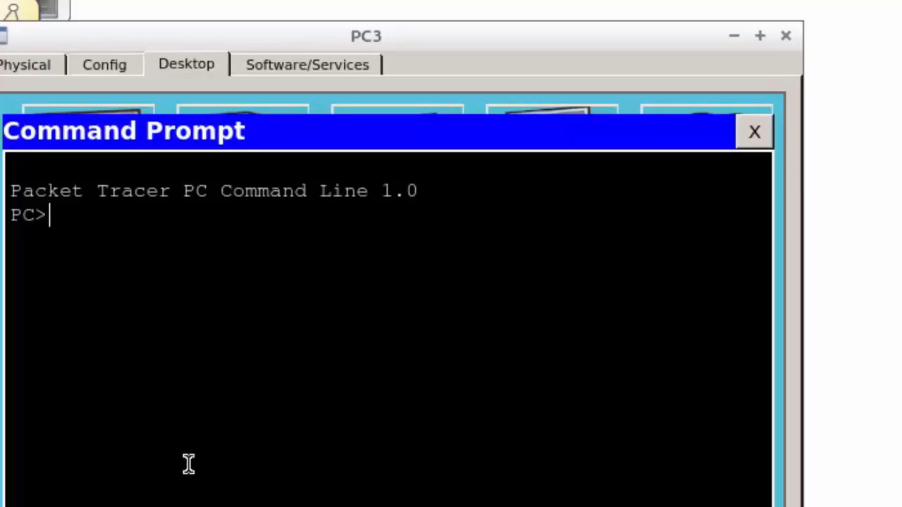
{"action": "type", "text": "ping 10."}
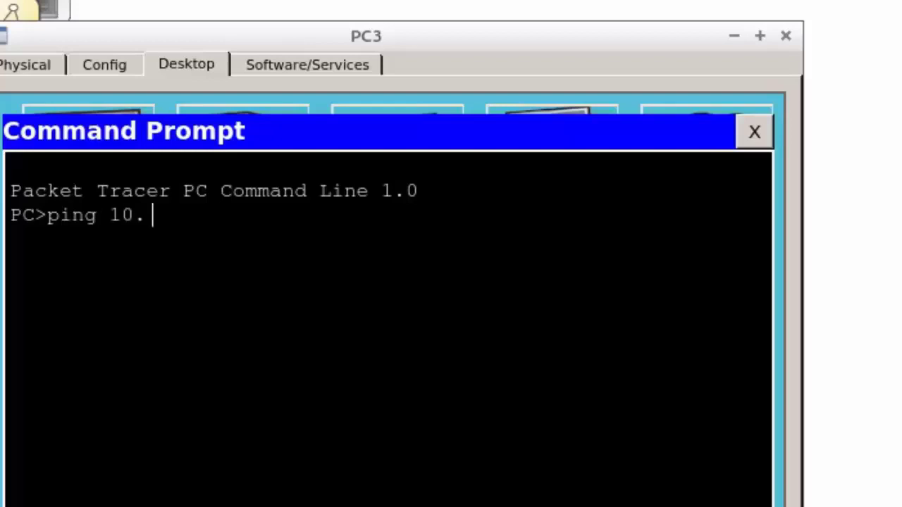
{"action": "type", "text": "10.10.10"}
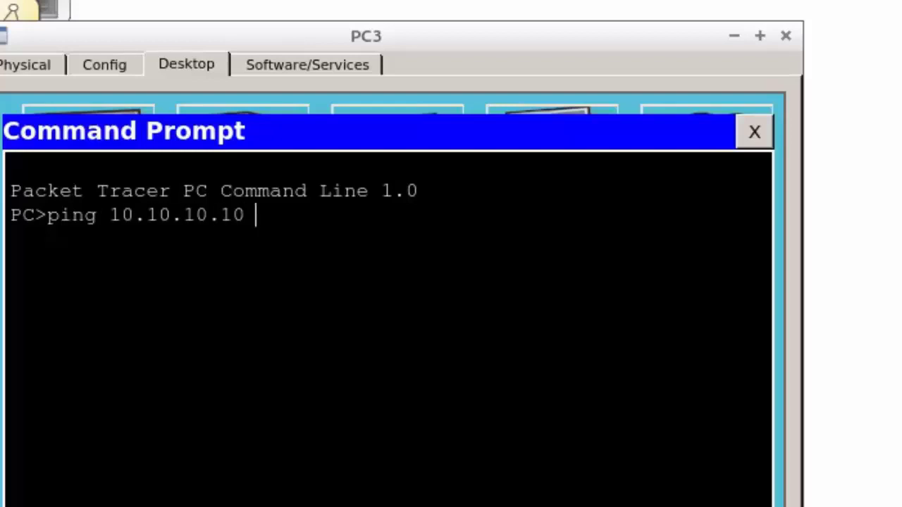
{"action": "key", "text": "Return"}
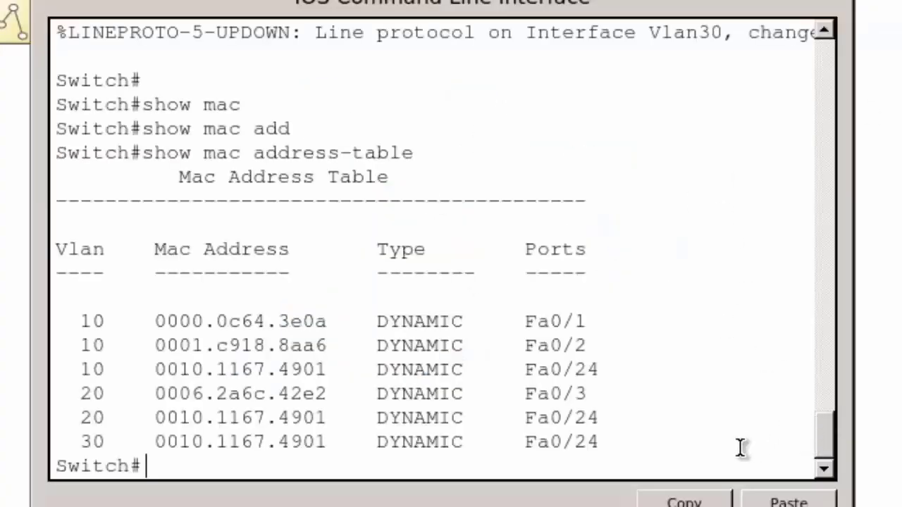
Display the MAC address table on Switch0 again and examine the VLAN 20 entry on port Fa0/4.
{"action": "key", "text": "Up"}
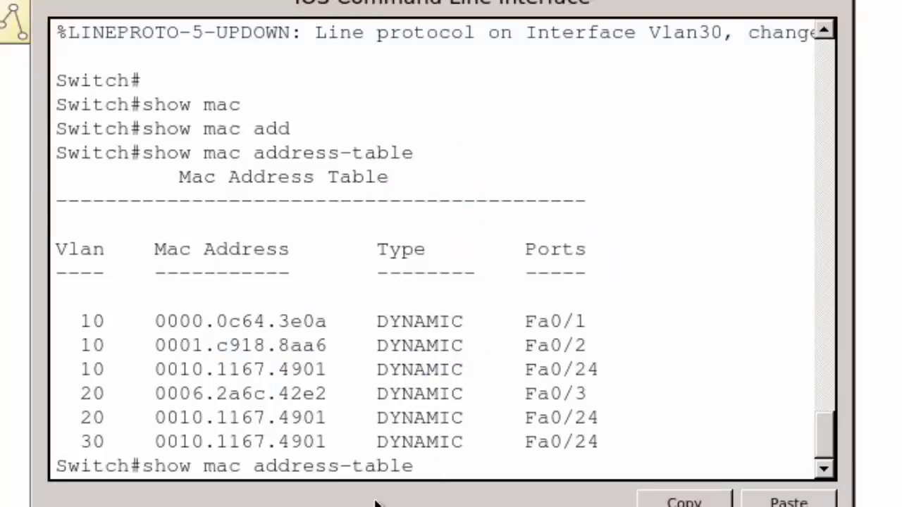
{"action": "key", "text": "Return"}
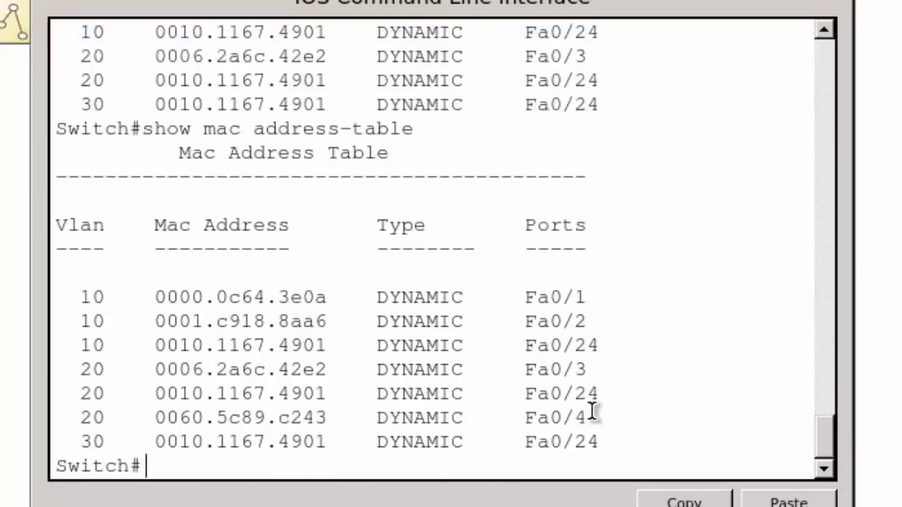
{"action": "left_click_drag", "start_coordinate": [596, 415], "coordinate": [80, 415]}
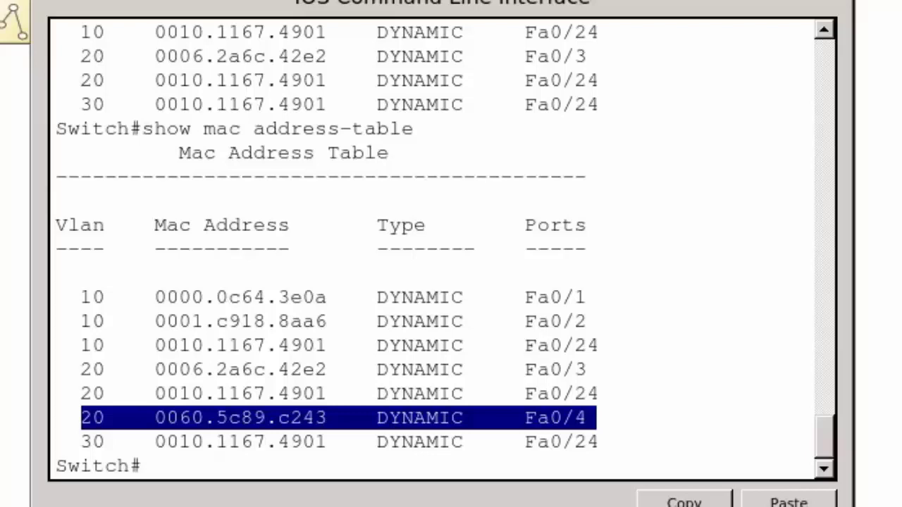
{"action": "left_click", "coordinate": [235, 467]}
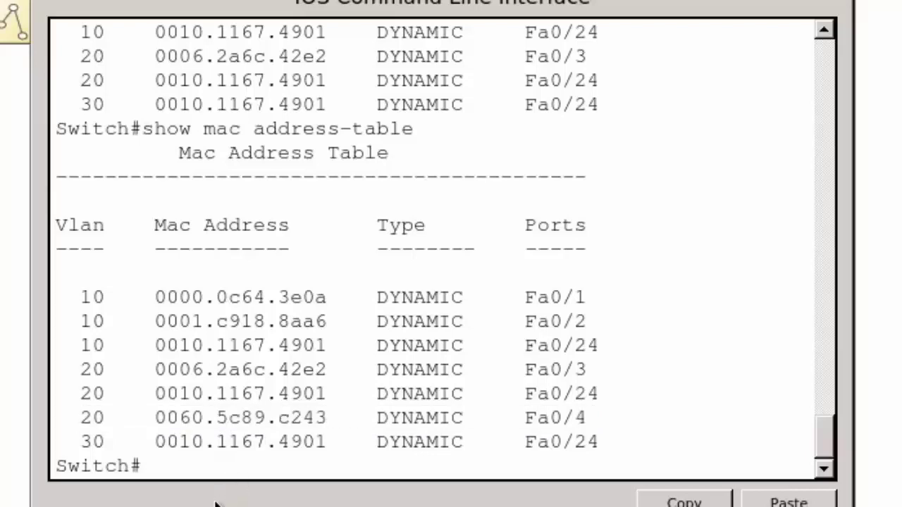
List the VLANs and their port assignments on Switch0 with show vlan brief.
{"action": "key", "text": "Return"}
{"action": "type", "text": "show vlan brief"}
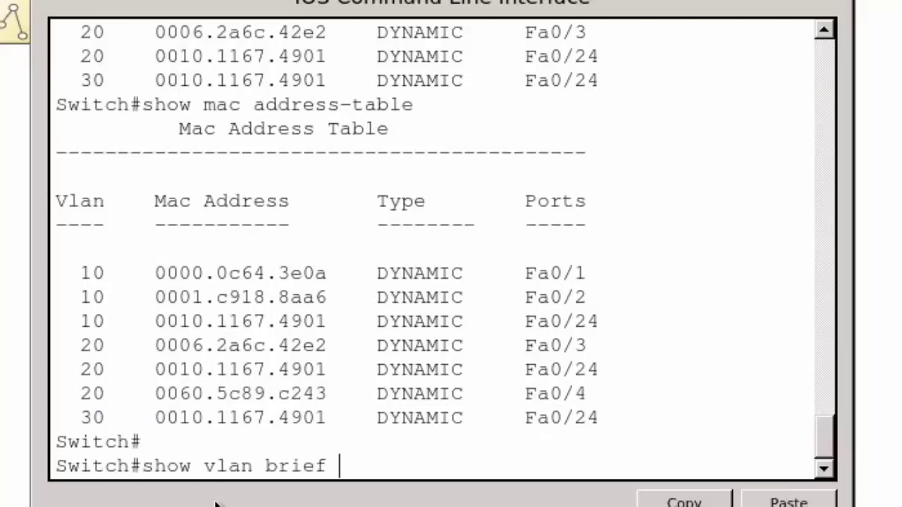
{"action": "key", "text": "Return"}
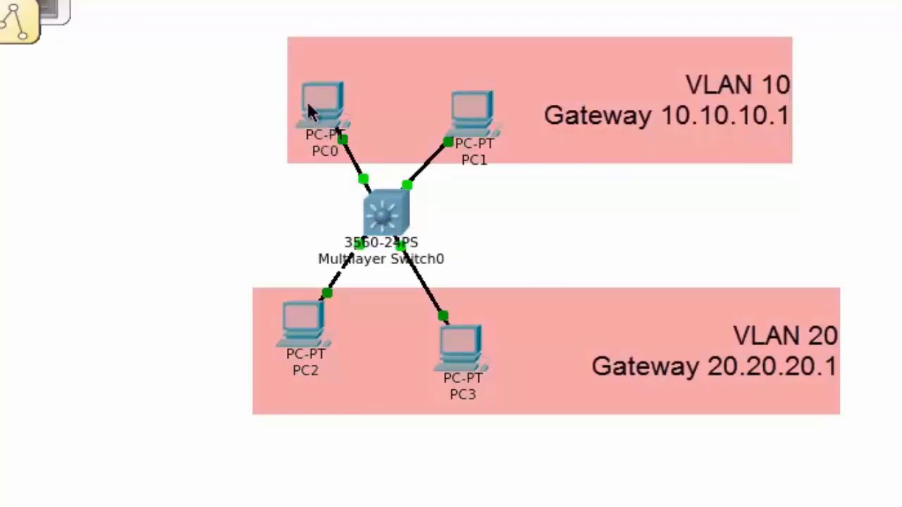
Open the IOS command-line interface of Multilayer Switch0 in the 3560 topology.
{"action": "mouse_move", "coordinate": [334, 109]}
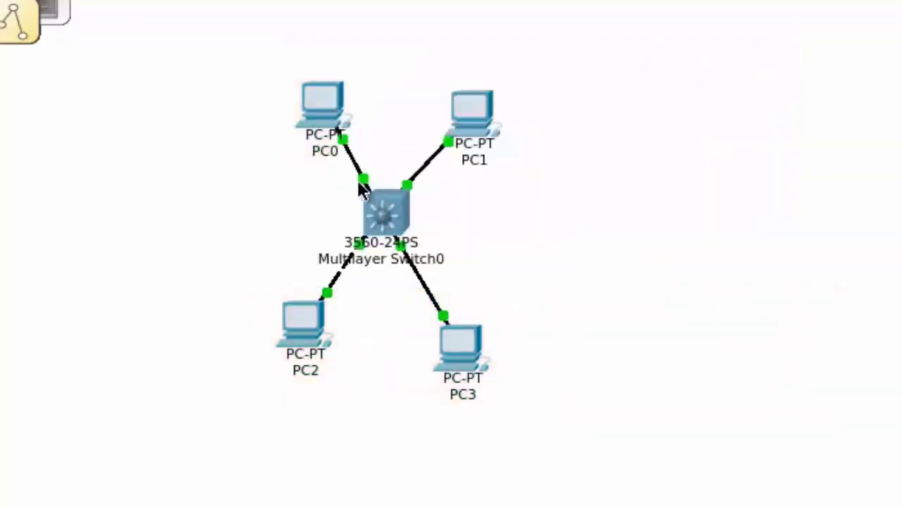
{"action": "mouse_move", "coordinate": [361, 189]}
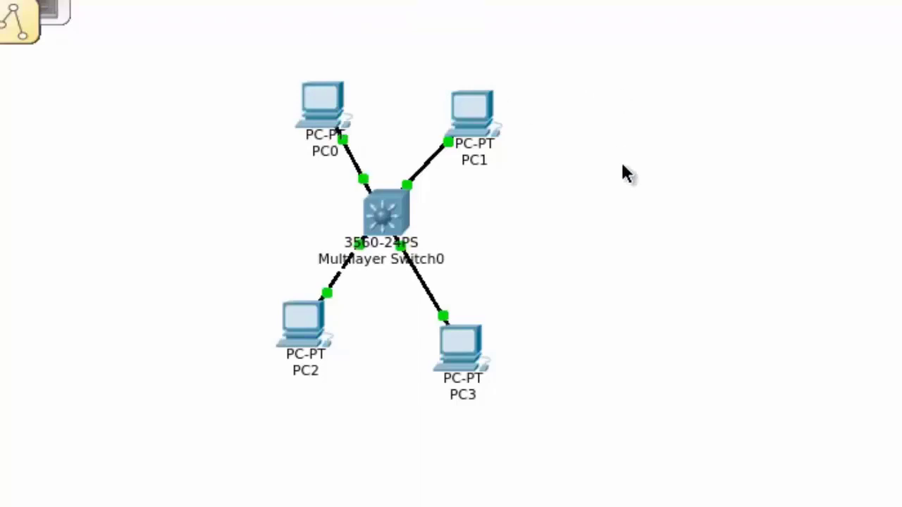
{"action": "left_click", "coordinate": [401, 209]}
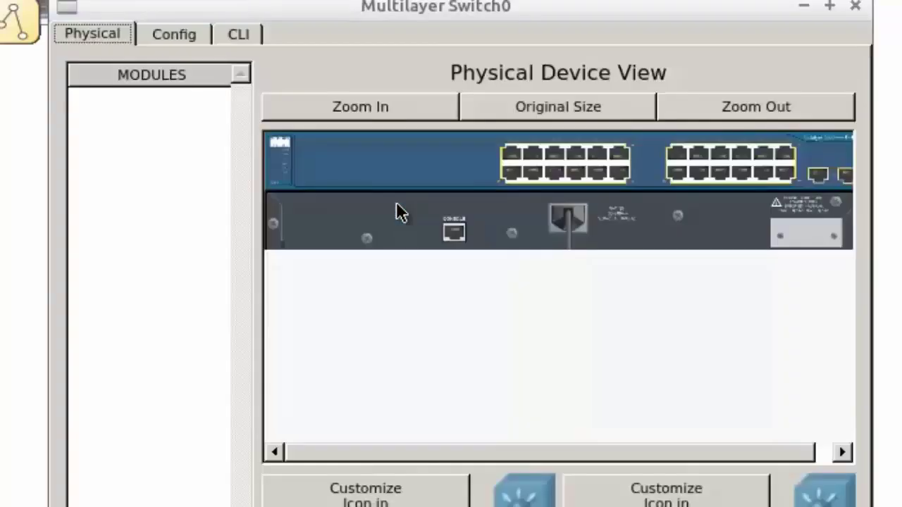
{"action": "left_click", "coordinate": [239, 36]}
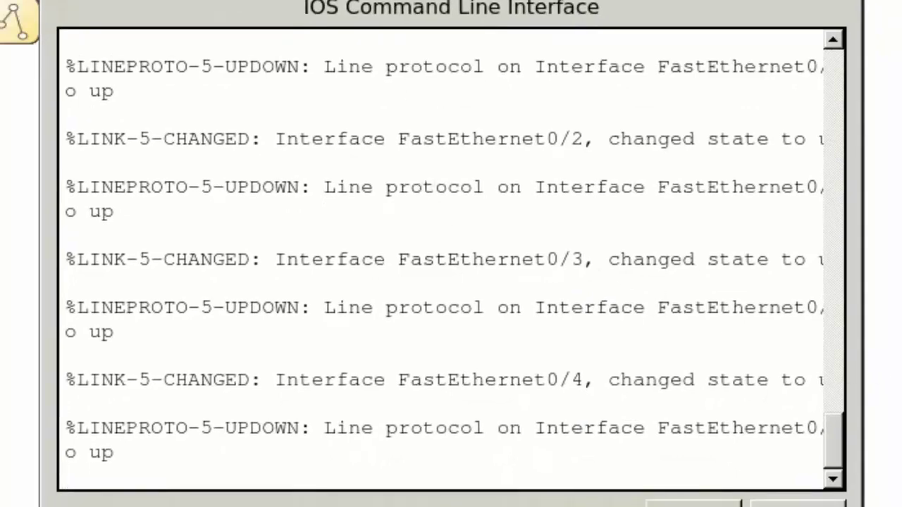
Enter privileged EXEC mode and display the switch's version information with sh ver, examining its hardware model through the end of the output.
{"action": "key", "text": "Return"}
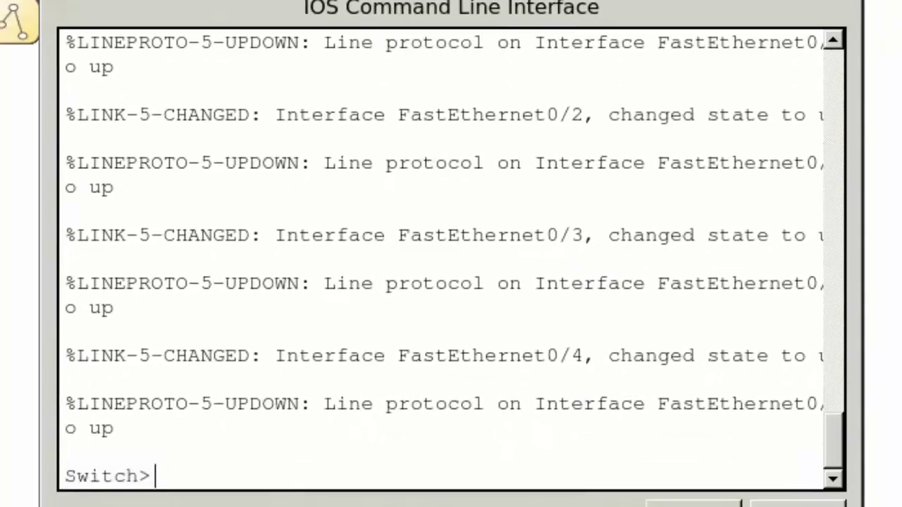
{"action": "key", "text": "Return"}
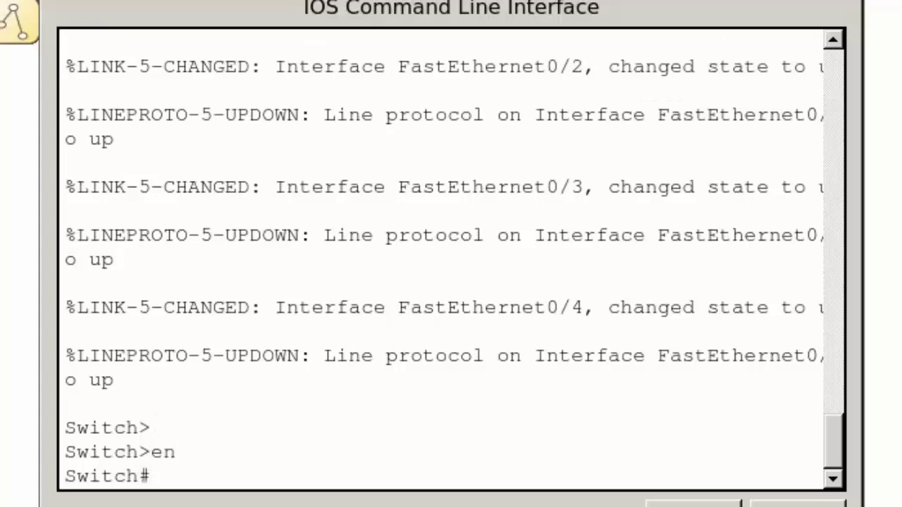
{"action": "type", "text": "sh ver"}
{"action": "key", "text": "Return"}
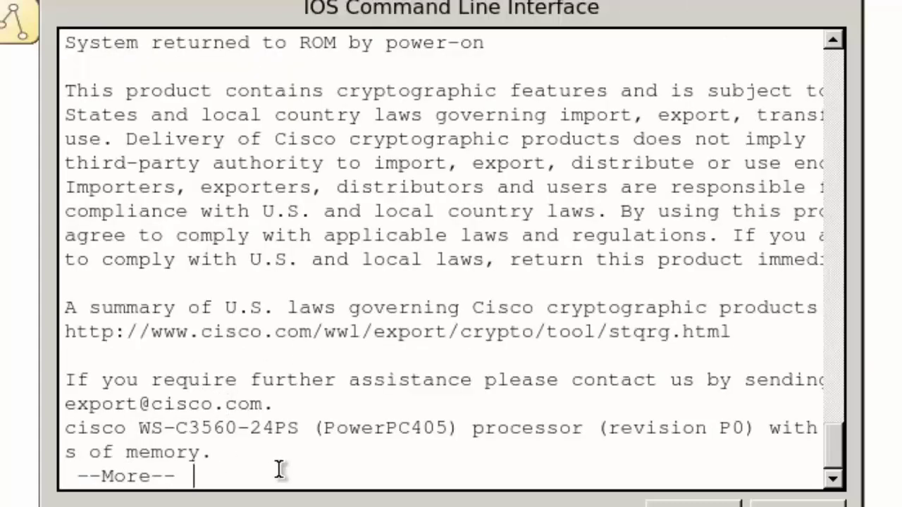
{"action": "left_click_drag", "start_coordinate": [271, 428], "coordinate": [153, 428]}
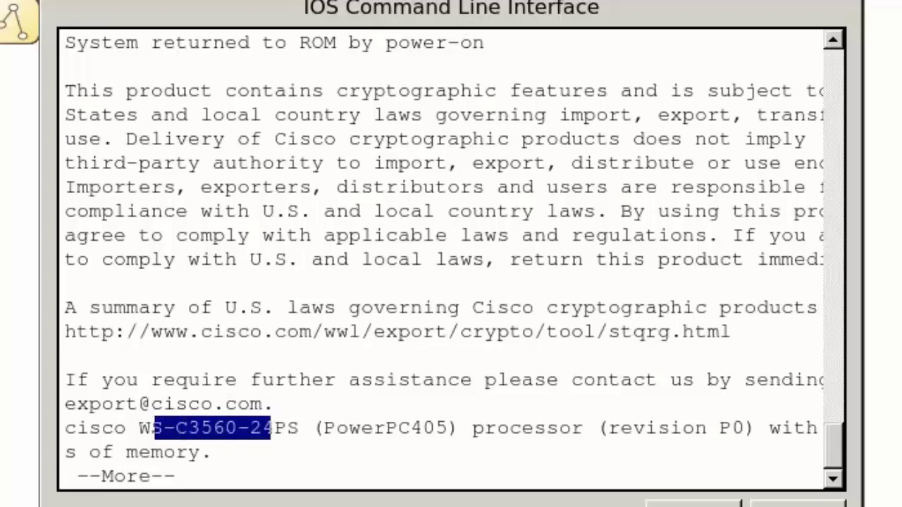
{"action": "key", "text": "Return"}
{"action": "key", "text": "Return"}
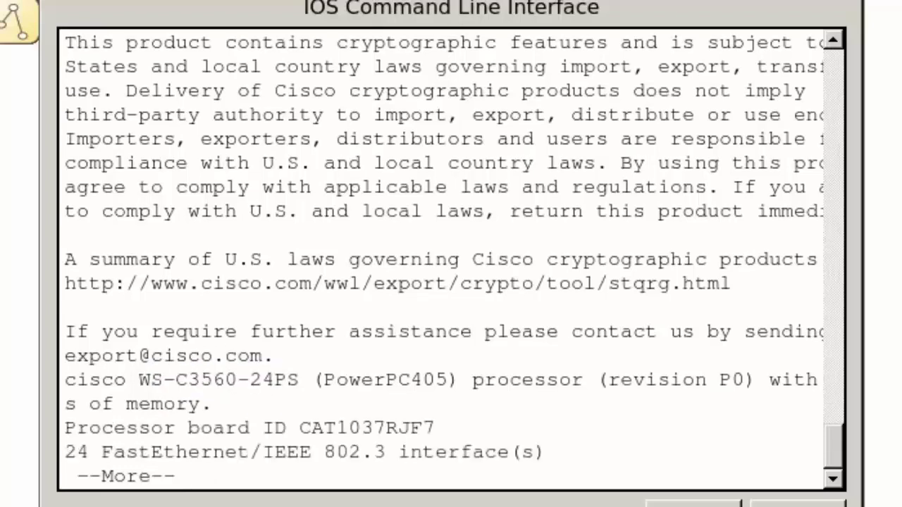
{"action": "key", "text": "space"}
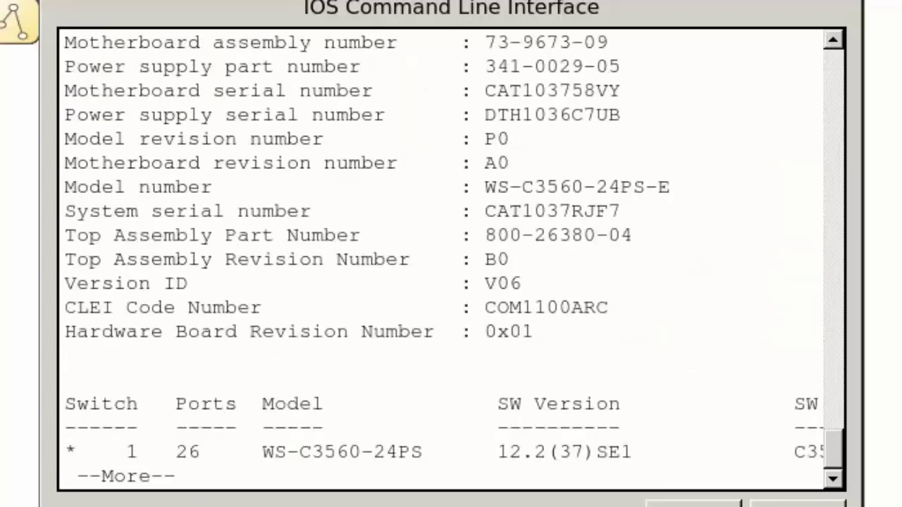
{"action": "key", "text": "space"}
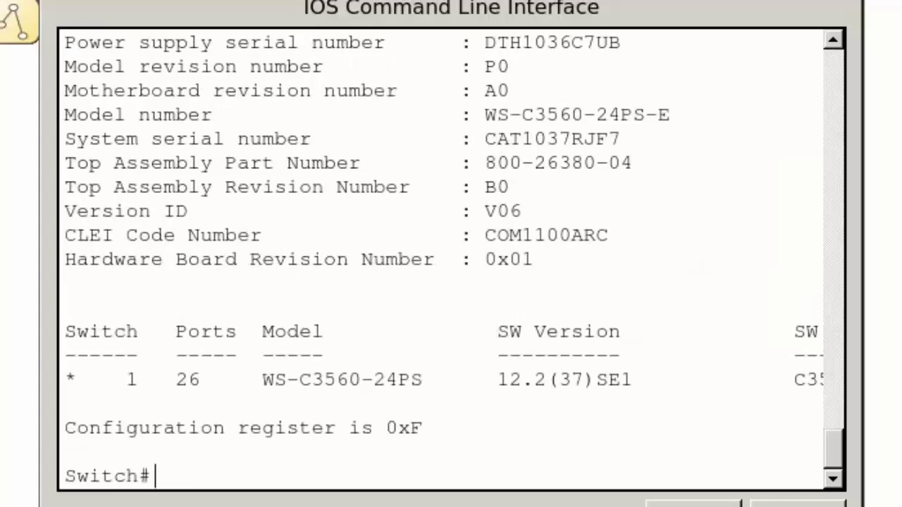
Enter global configuration mode, create VLANs 10 and 20, and return to global configuration.
{"action": "type", "text": "conf t"}
{"action": "key", "text": "Return"}
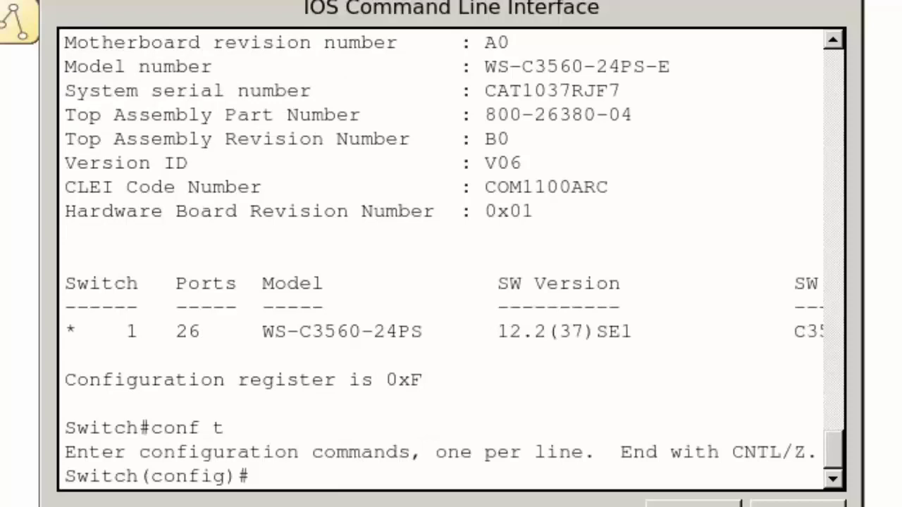
{"action": "type", "text": "vlan 10,20"}
{"action": "key", "text": "Return"}
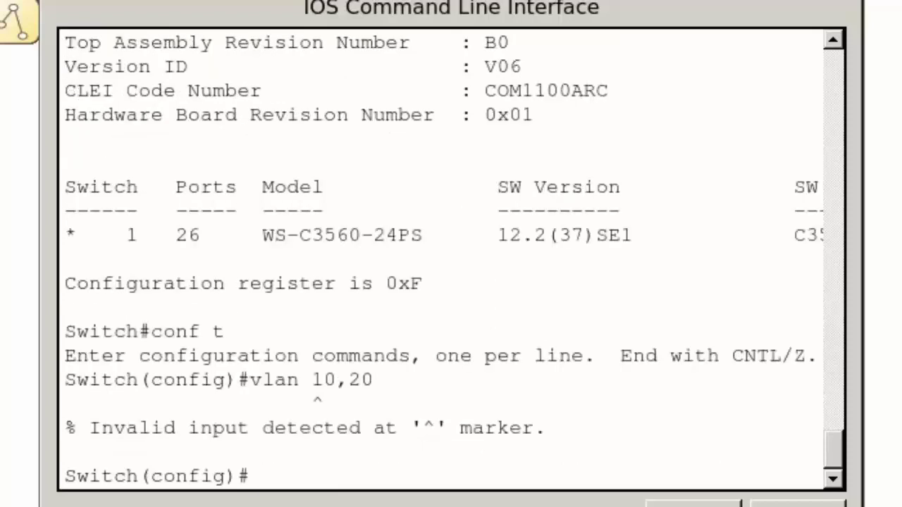
{"action": "type", "text": "vlan 10"}
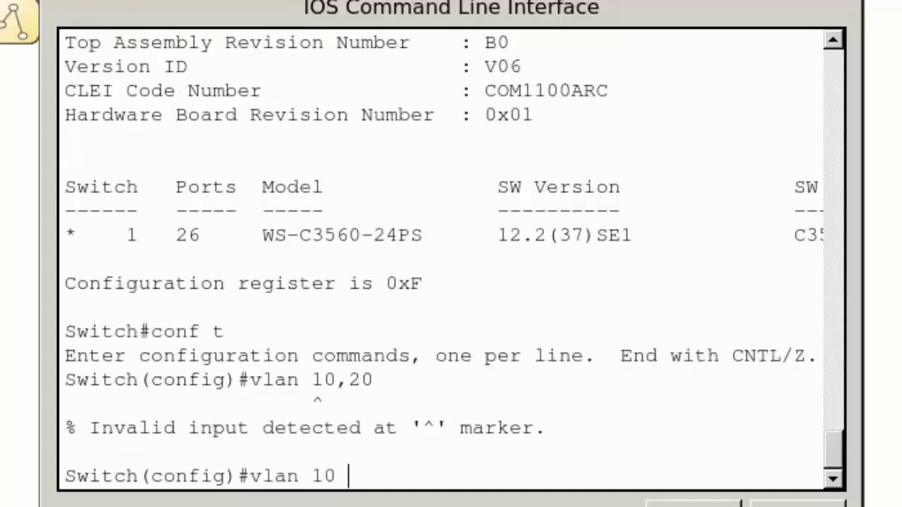
{"action": "key", "text": "Return"}
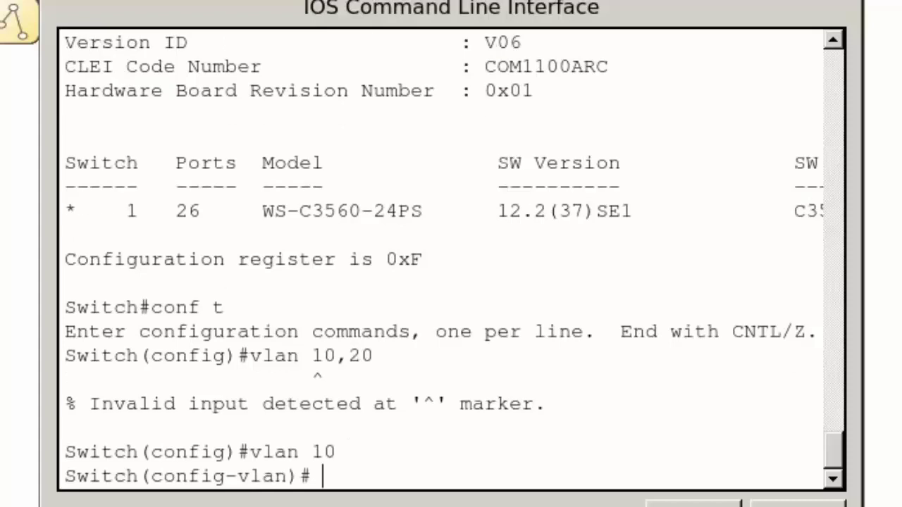
{"action": "type", "text": "vlan 20"}
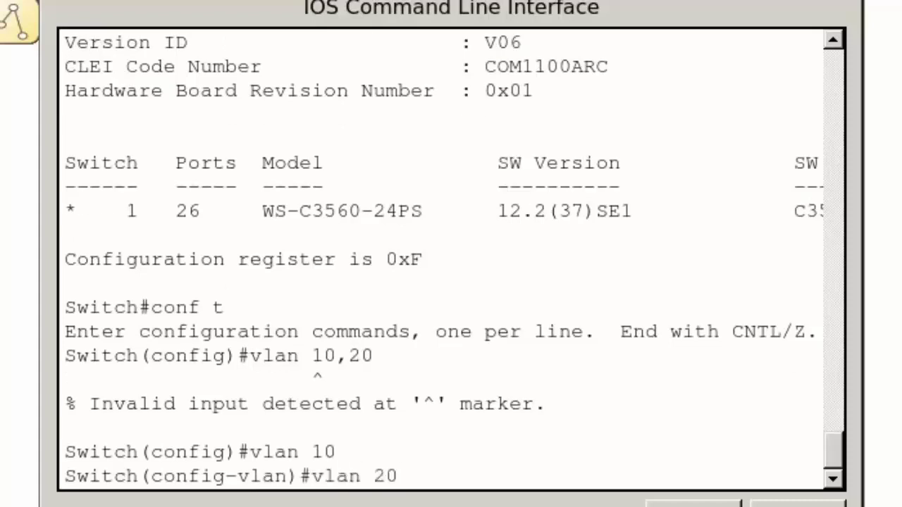
{"action": "key", "text": "Return"}
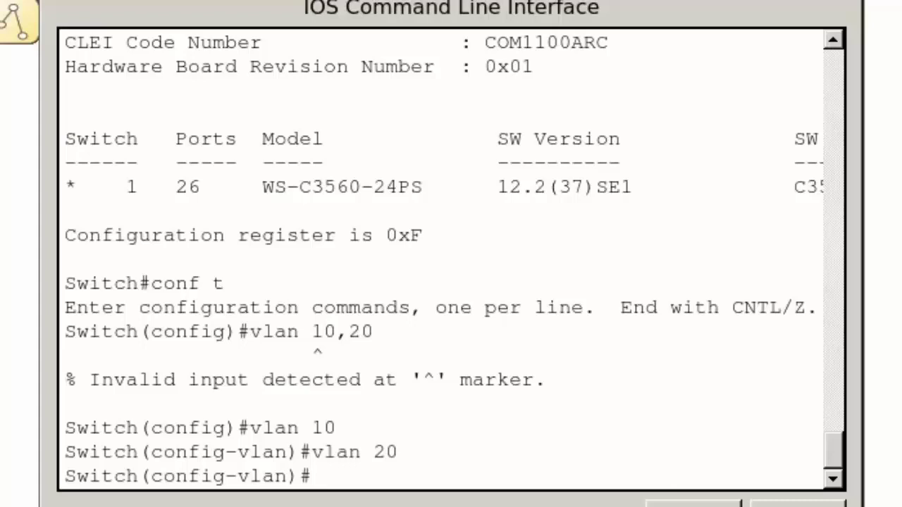
{"action": "type", "text": "exi"}
{"action": "key", "text": "Return"}
Configure interface range f0/1-2 as layer 2 switchports in access mode.
{"action": "type", "text": "int ra"}
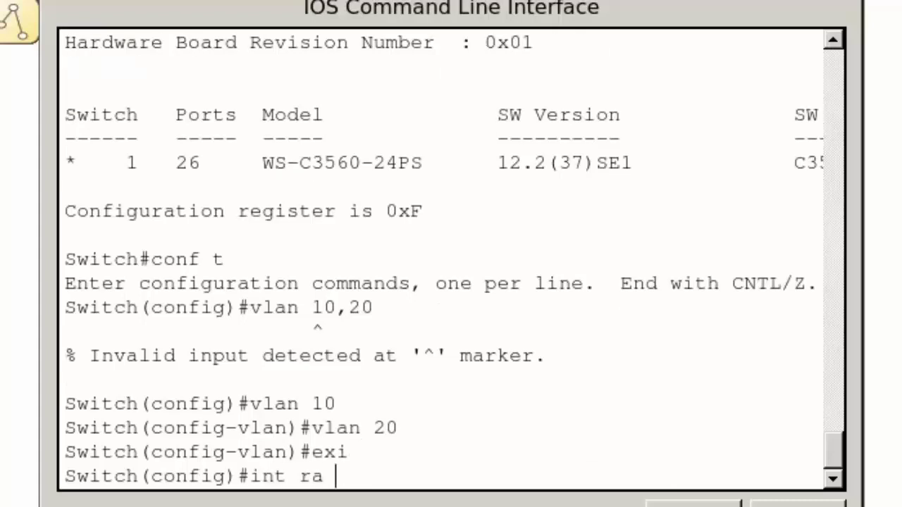
{"action": "type", "text": "nge f 0/1-2"}
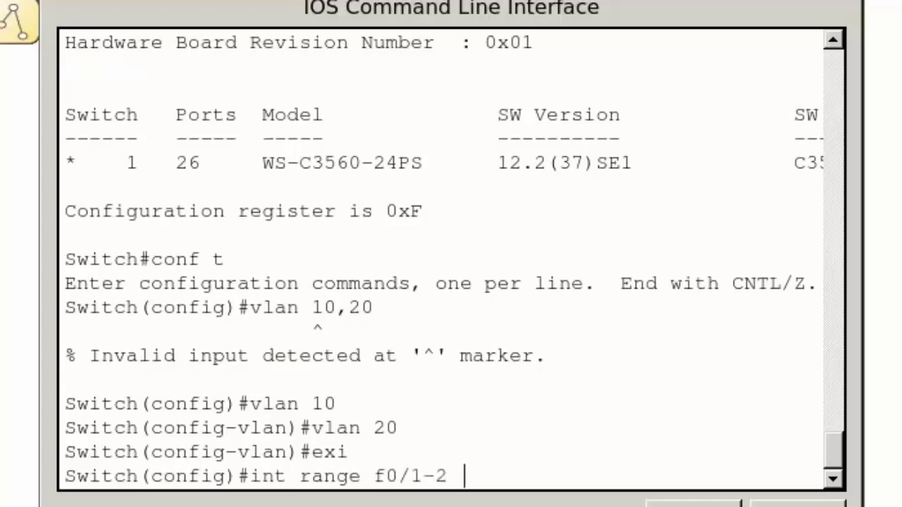
{"action": "key", "text": "Return"}
{"action": "type", "text": "switch"}
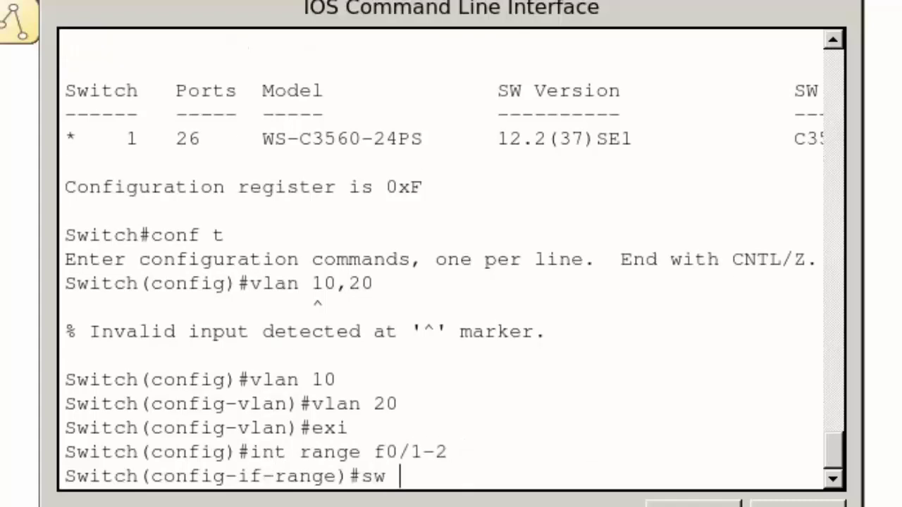
{"action": "type", "text": "port"}
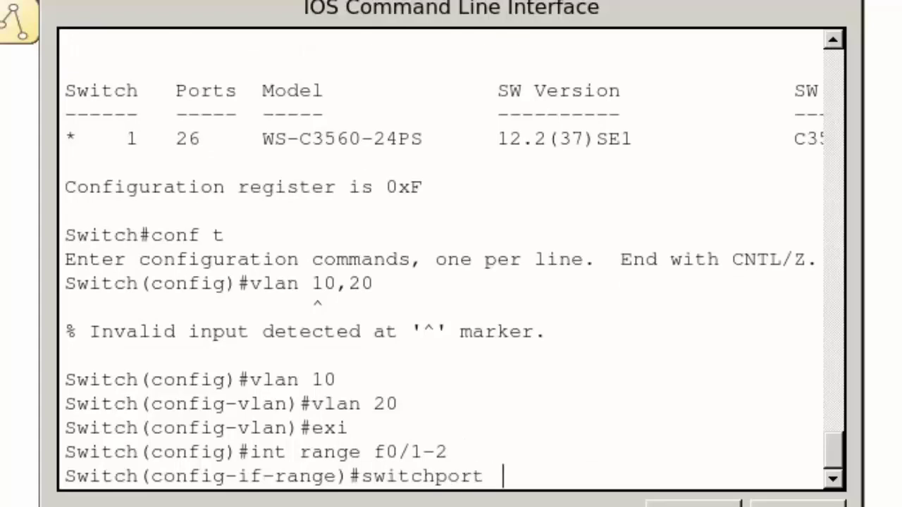
{"action": "key", "text": "Return"}
{"action": "type", "text": "switc"}
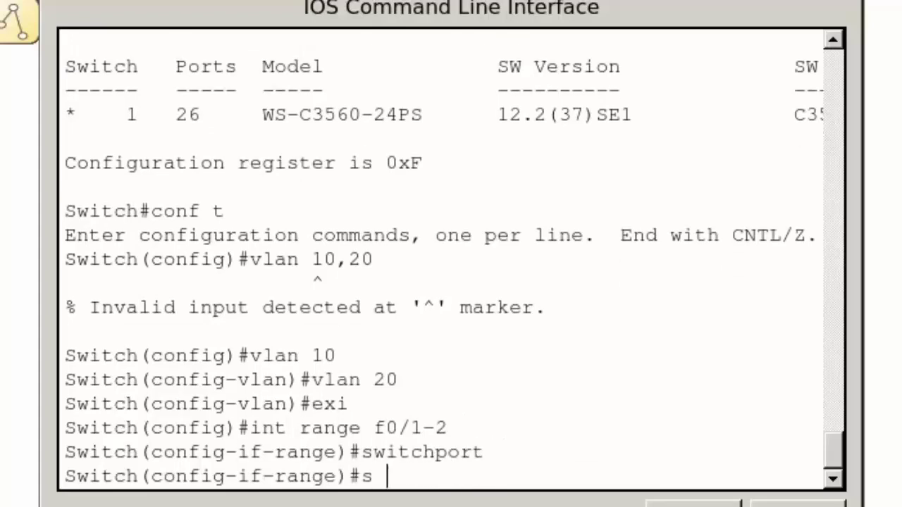
{"action": "type", "text": "hport"}
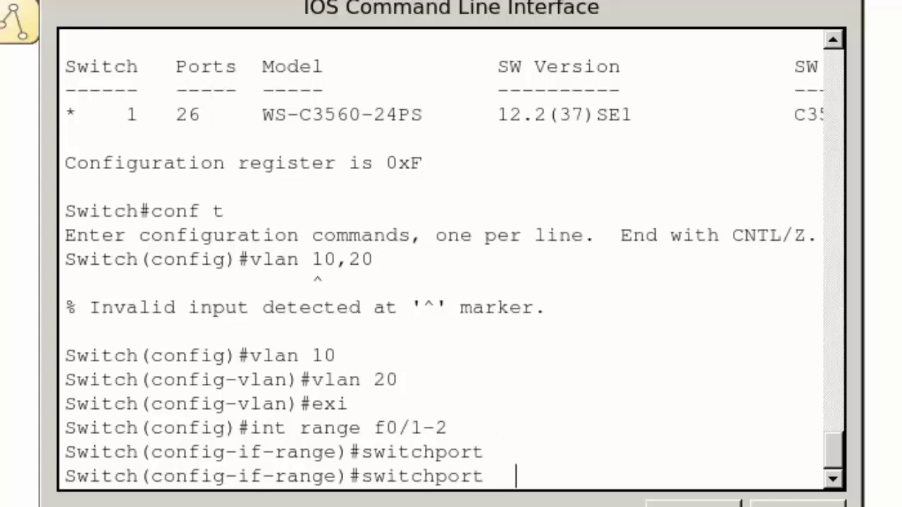
{"action": "type", "text": " mode access"}
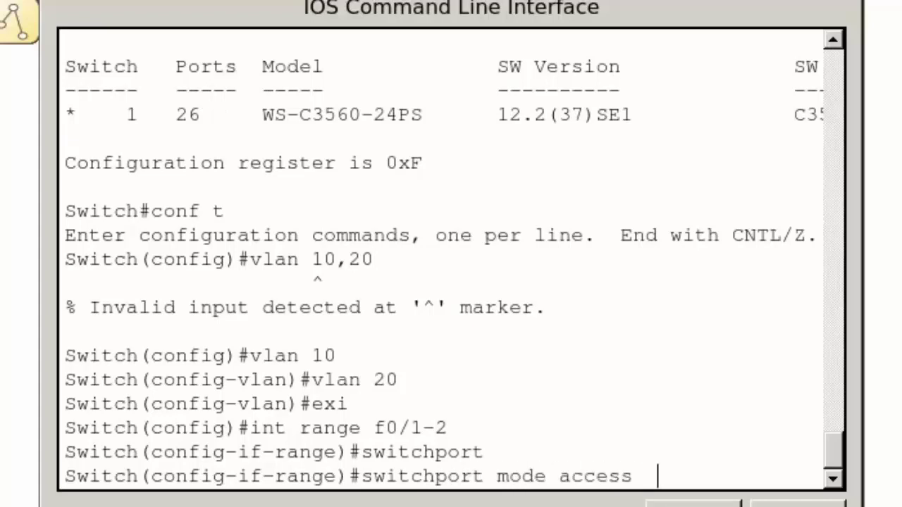
{"action": "key", "text": "Return"}
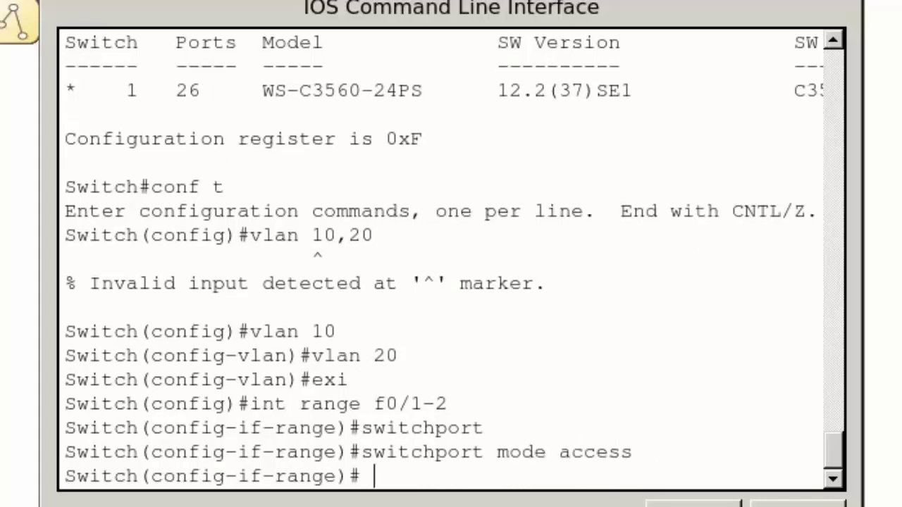
Assign interfaces f0/1-2 to access VLAN 10 and exit interface range configuration.
{"action": "type", "text": "swit"}
{"action": "type", "text": "chpo"}
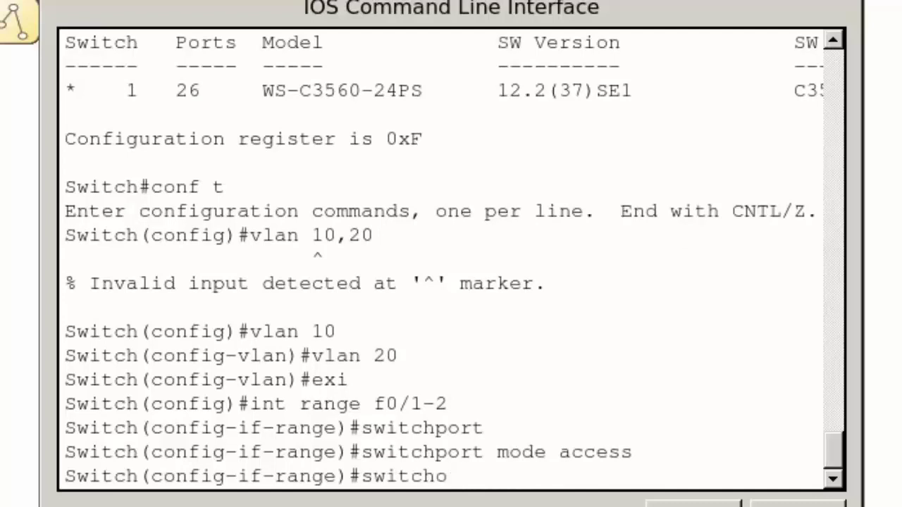
{"action": "key", "text": "BackSpace"}
{"action": "type", "text": "port acc"}
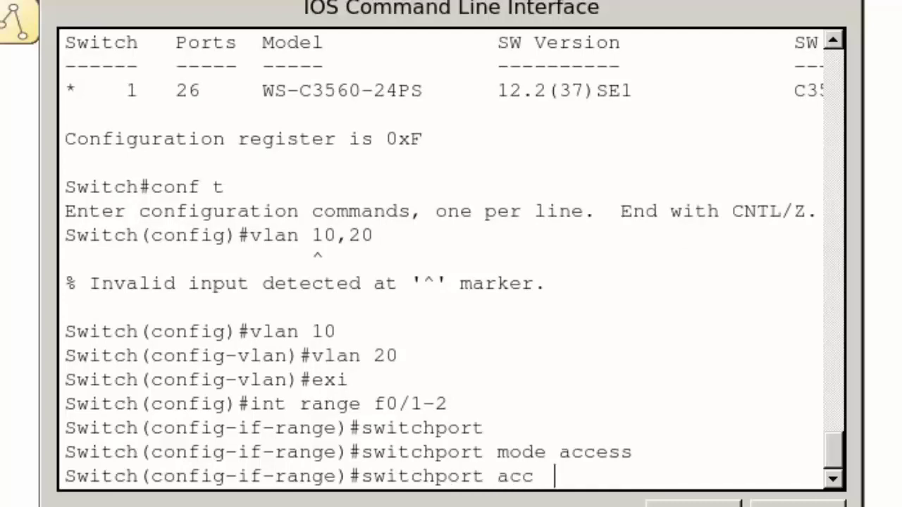
{"action": "type", "text": "ess vlan 10"}
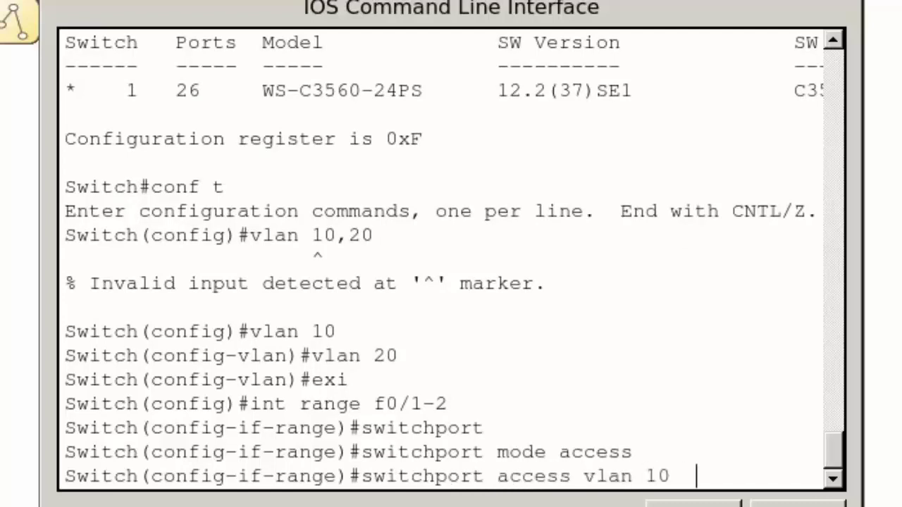
{"action": "key", "text": "Return"}
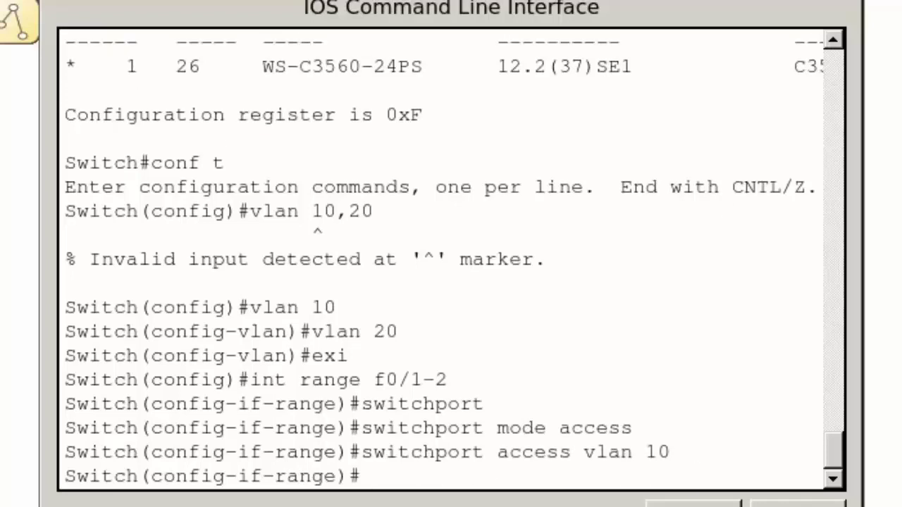
{"action": "type", "text": "exi"}
{"action": "key", "text": "Return"}
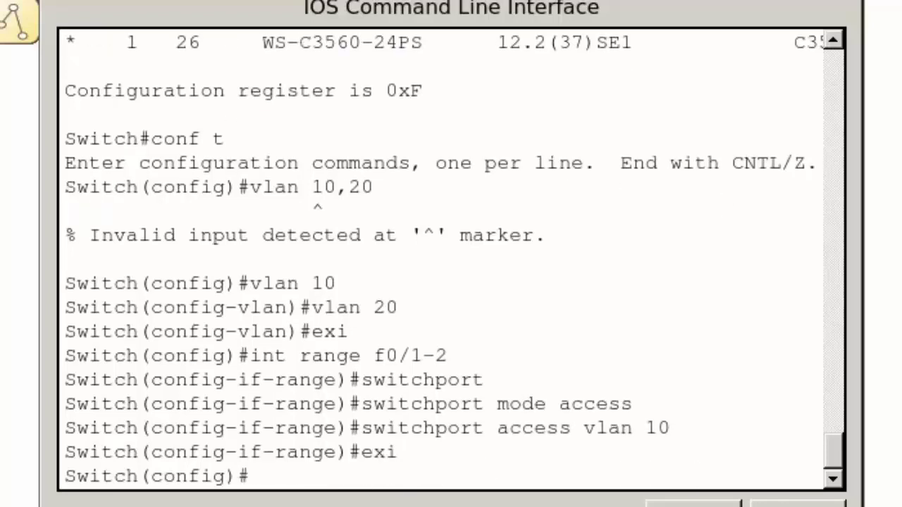
Configure interface range f0/3-4 as layer 2 switchports in access mode.
{"action": "type", "text": "int range f"}
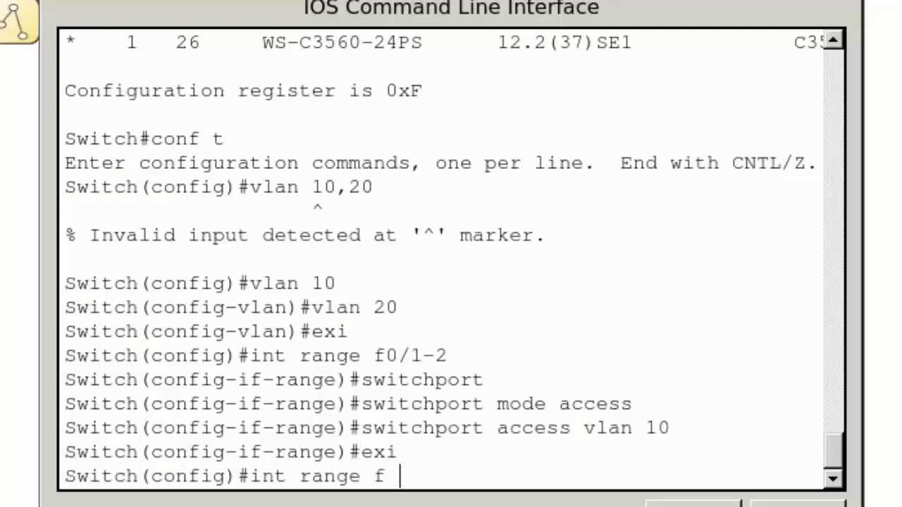
{"action": "type", "text": "0/3-"}
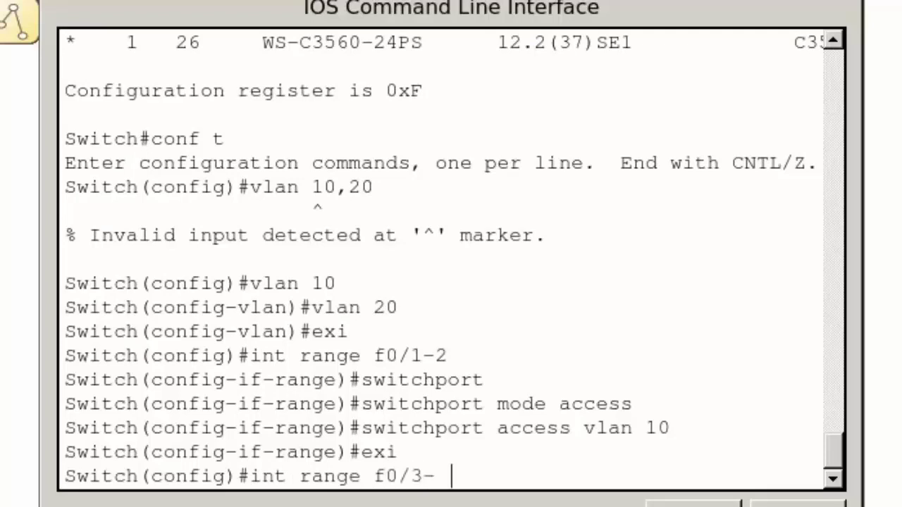
{"action": "type", "text": "4"}
{"action": "key", "text": "Return"}
{"action": "type", "text": "switch"}
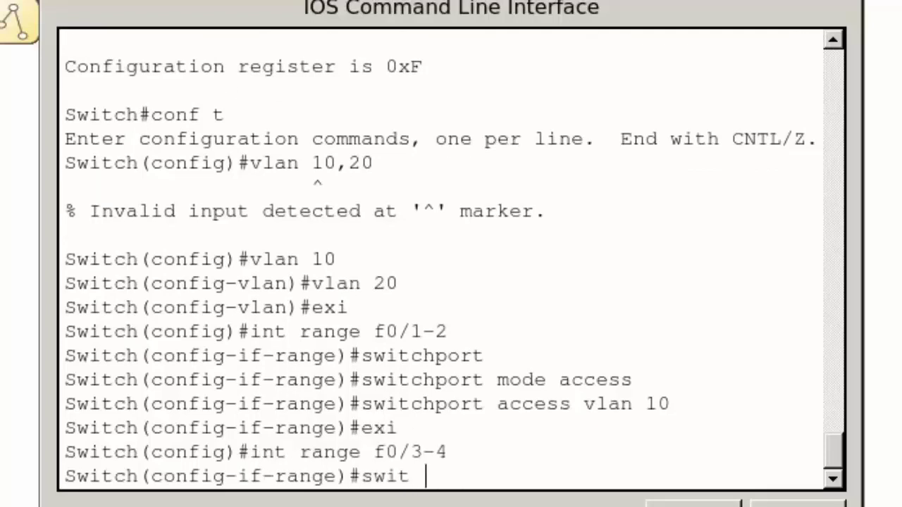
{"action": "key", "text": "Tab"}
{"action": "key", "text": "Return"}
{"action": "type", "text": "sw mo acc"}
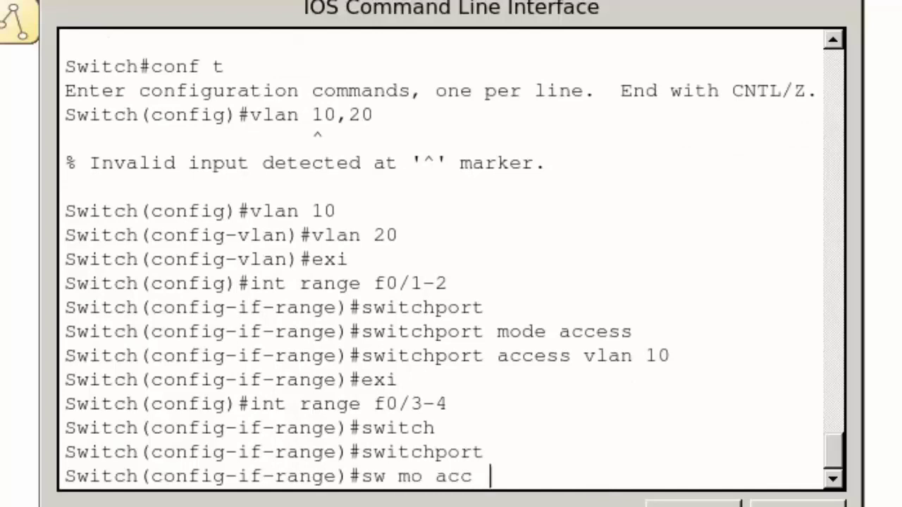
{"action": "key", "text": "Return"}
Assign interfaces f0/3-4 to access VLAN 20 and return to global configuration mode.
{"action": "type", "text": "sw ac"}
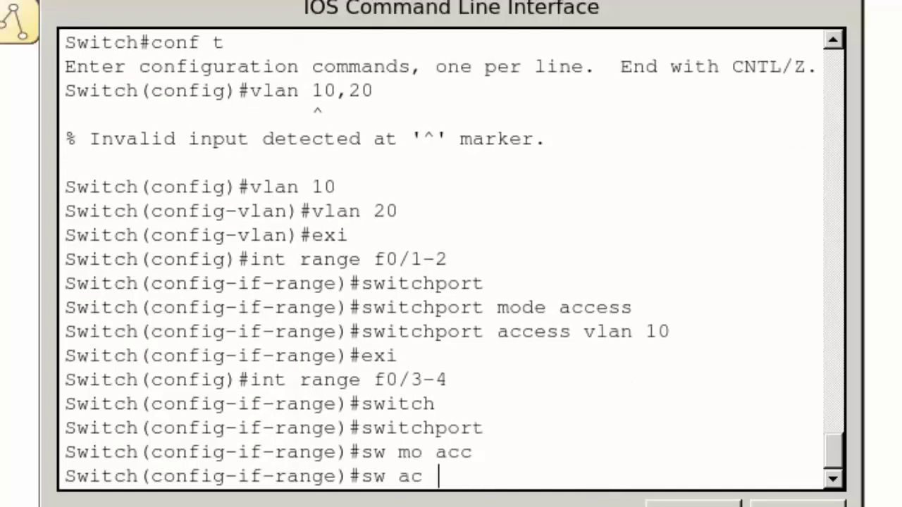
{"action": "type", "text": "c vlan 2 0"}
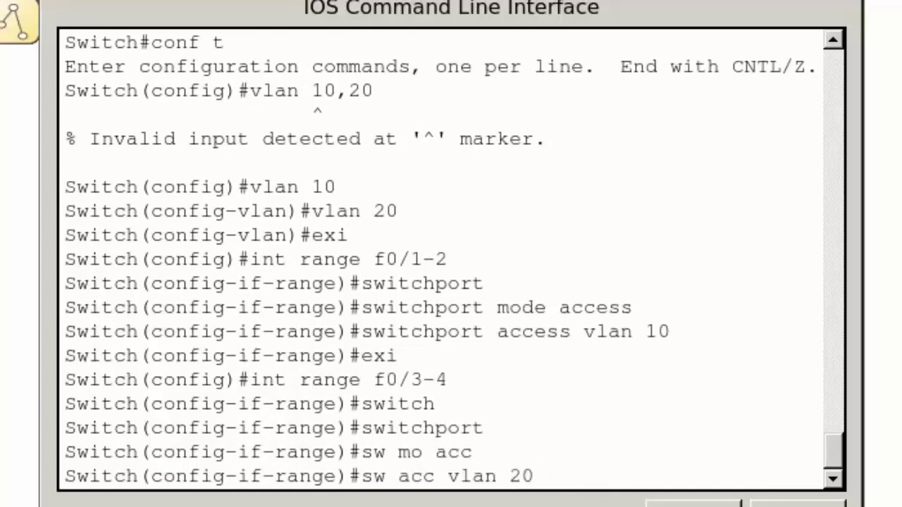
{"action": "key", "text": "Return"}
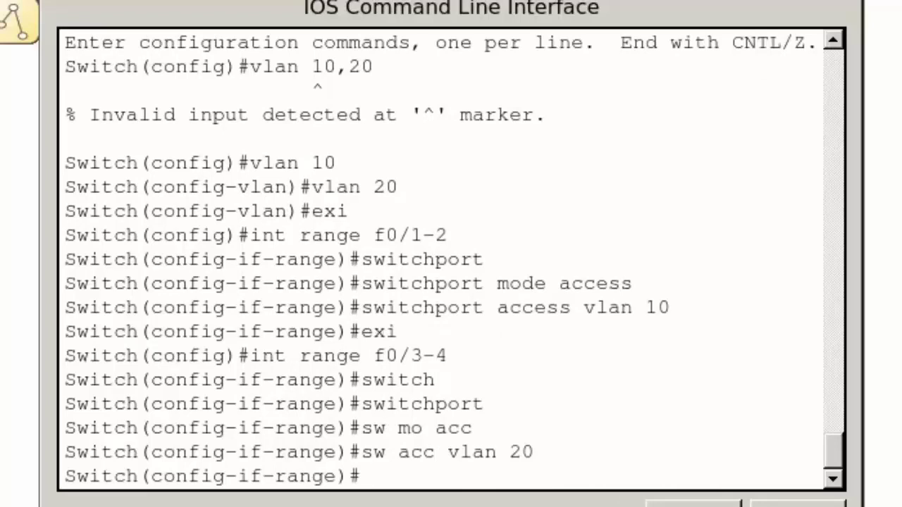
{"action": "type", "text": "exi"}
{"action": "key", "text": "Return"}
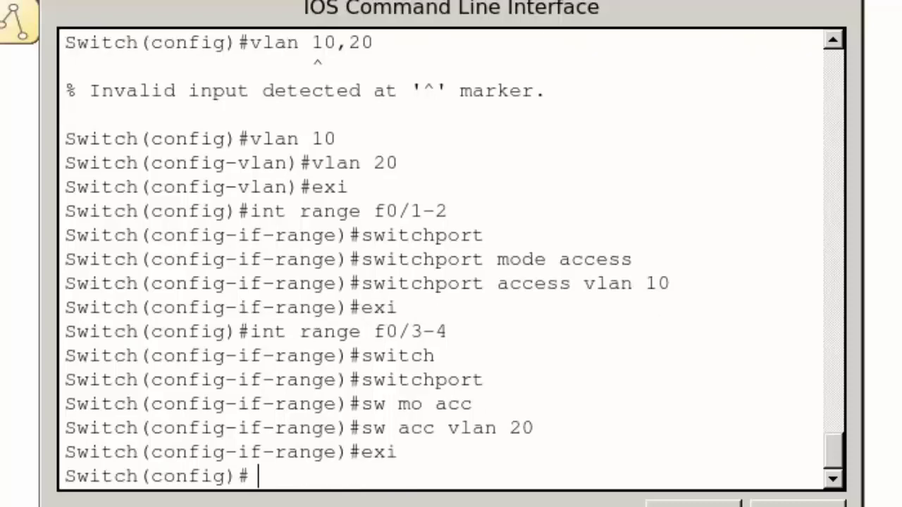
{"action": "key", "text": "Return"}
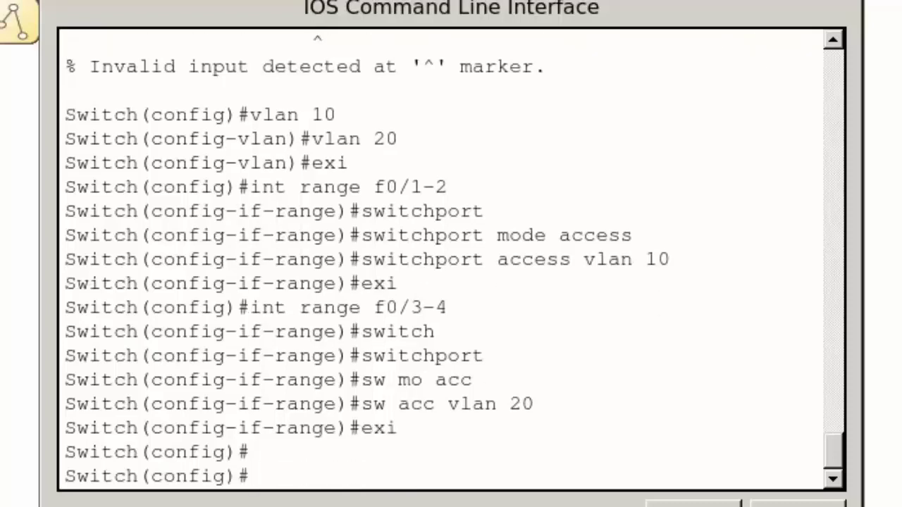
Configure the VLAN 10 interface with IP address 10.10.10.1 and mask 255.255.255.0, and enable it with no shut.
{"action": "type", "text": "int vlan "}
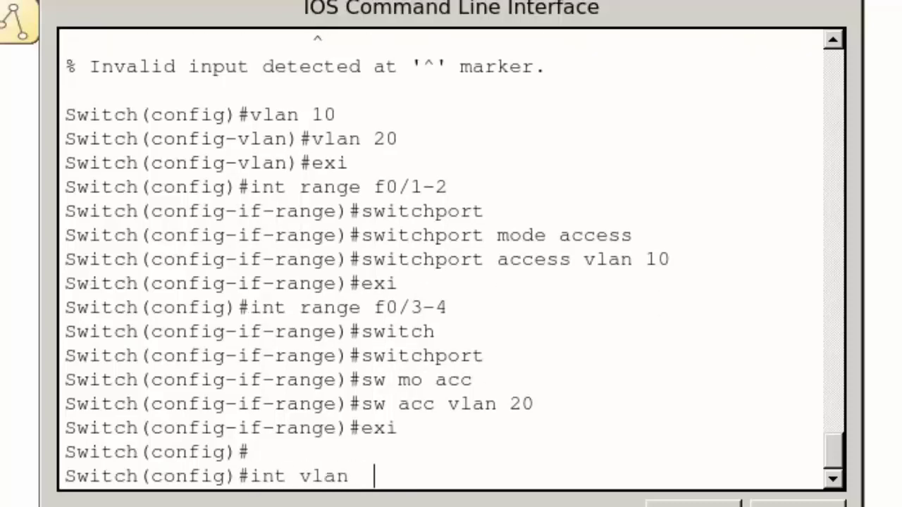
{"action": "type", "text": "10"}
{"action": "key", "text": "Return"}
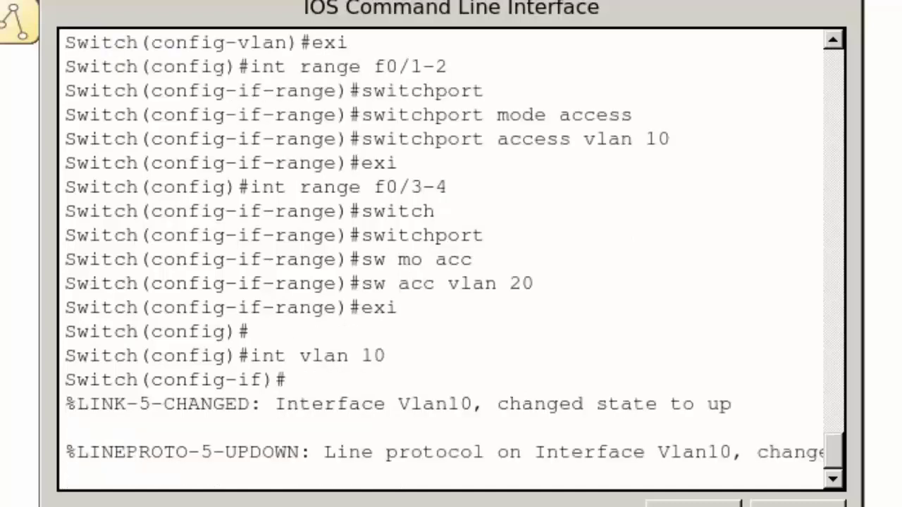
{"action": "key", "text": "Return"}
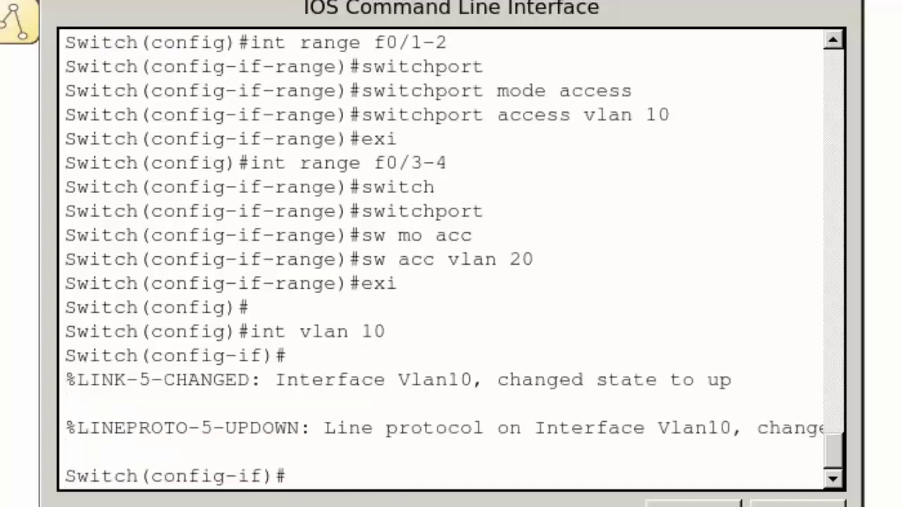
{"action": "type", "text": "ip add "}
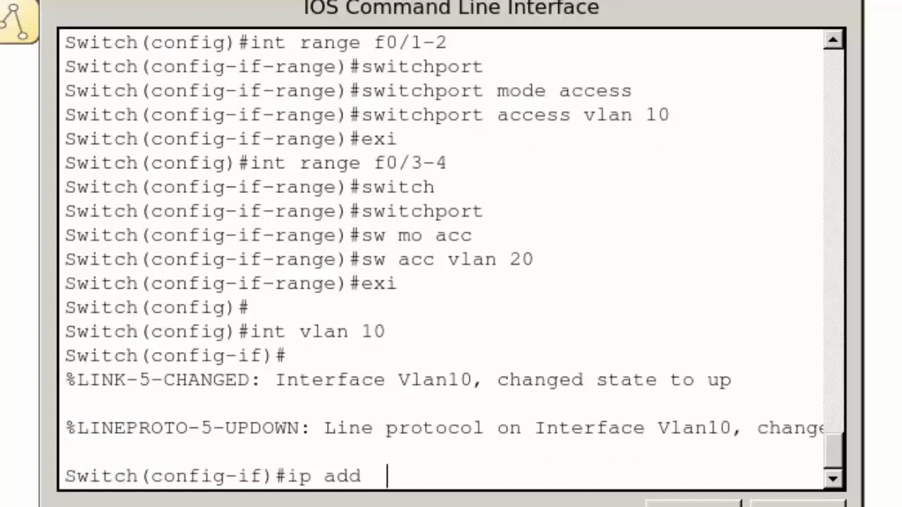
{"action": "type", "text": "10.10.10."}
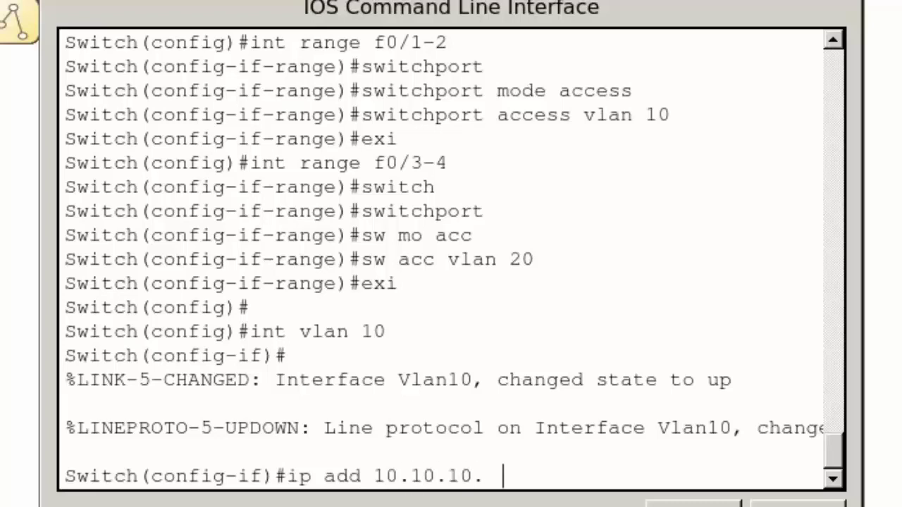
{"action": "type", "text": "1 255.255.255.0"}
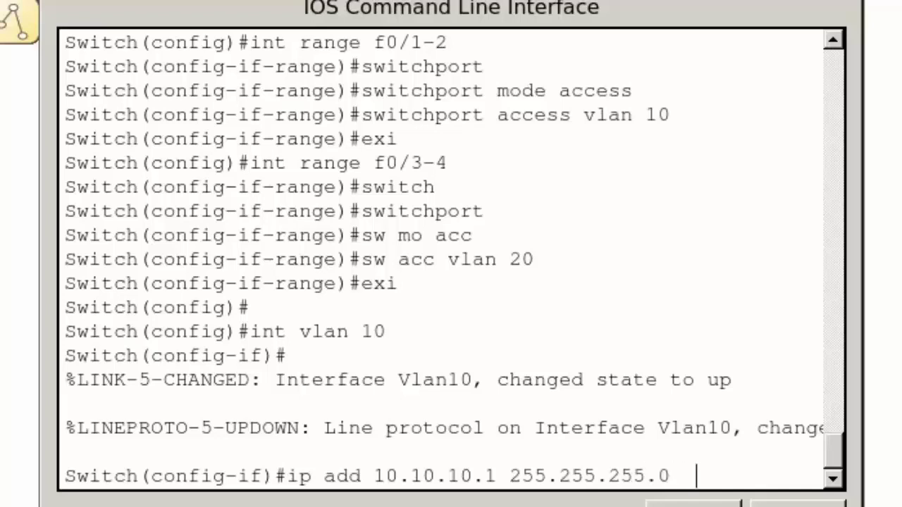
{"action": "key", "text": "Return"}
{"action": "type", "text": "no shut"}
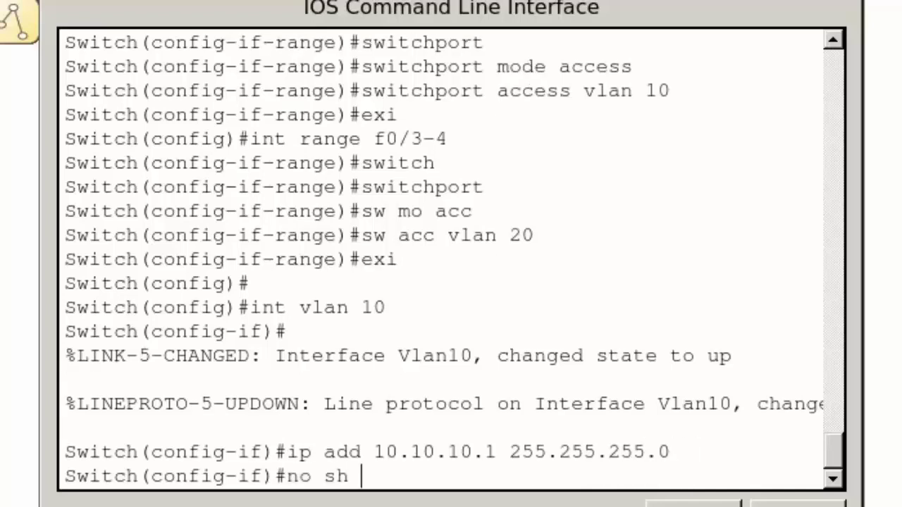
{"action": "key", "text": "Return"}
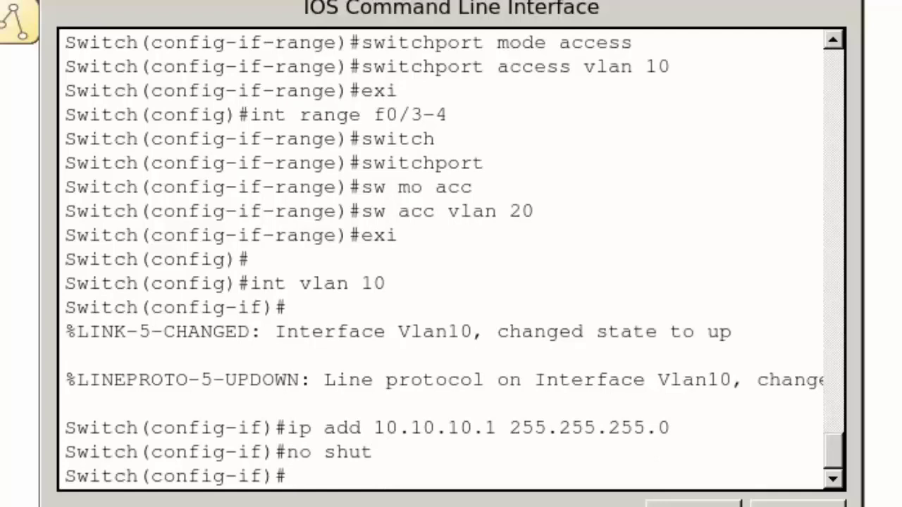
{"action": "key", "text": "Return"}
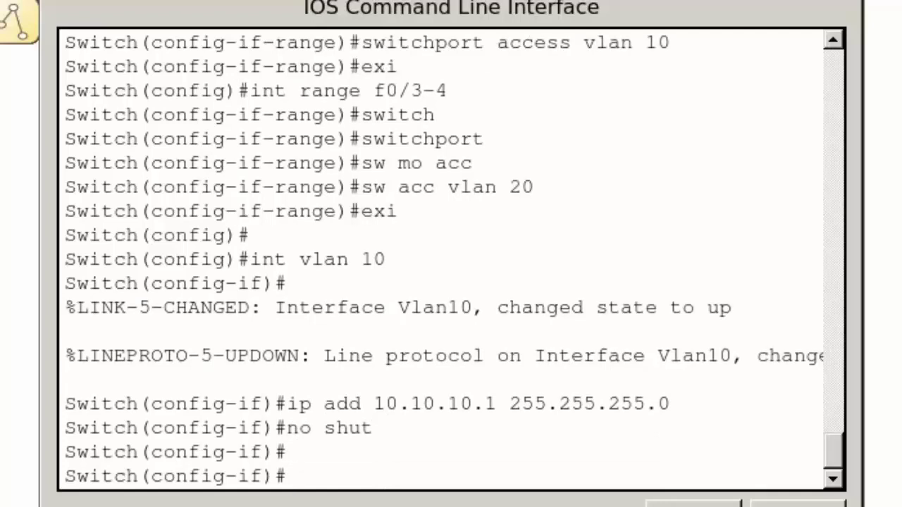
Enter the VLAN 20 interface and assign it IP address 10.20.20.1 with mask 255.255.255.0.
{"action": "type", "text": "int vl"}
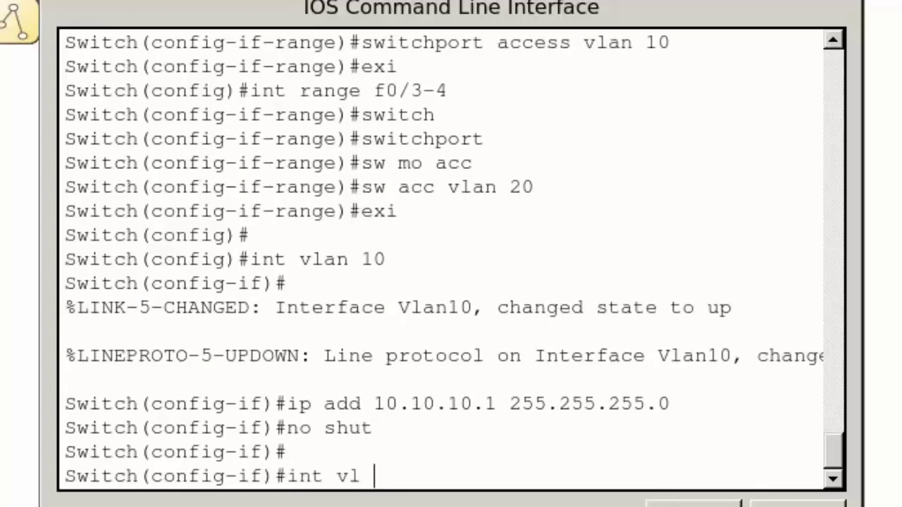
{"action": "type", "text": "an 20"}
{"action": "key", "text": "Return"}
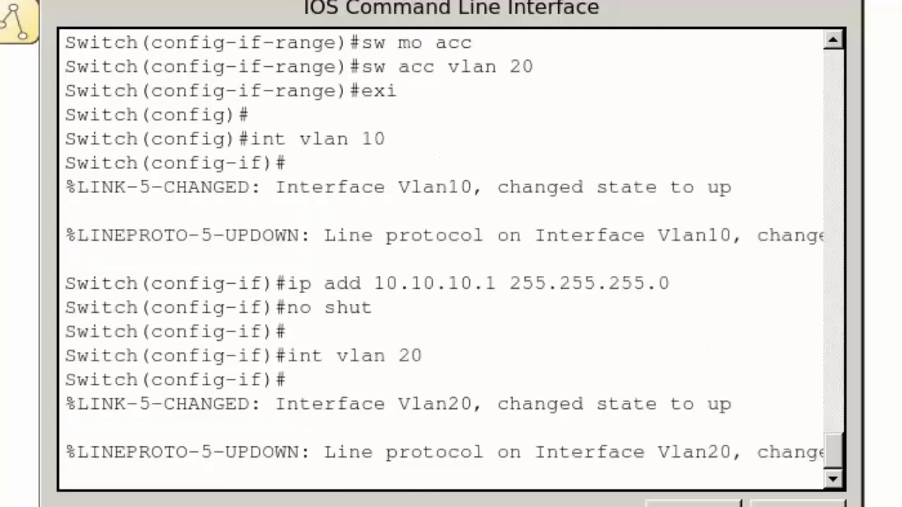
{"action": "key", "text": "Return"}
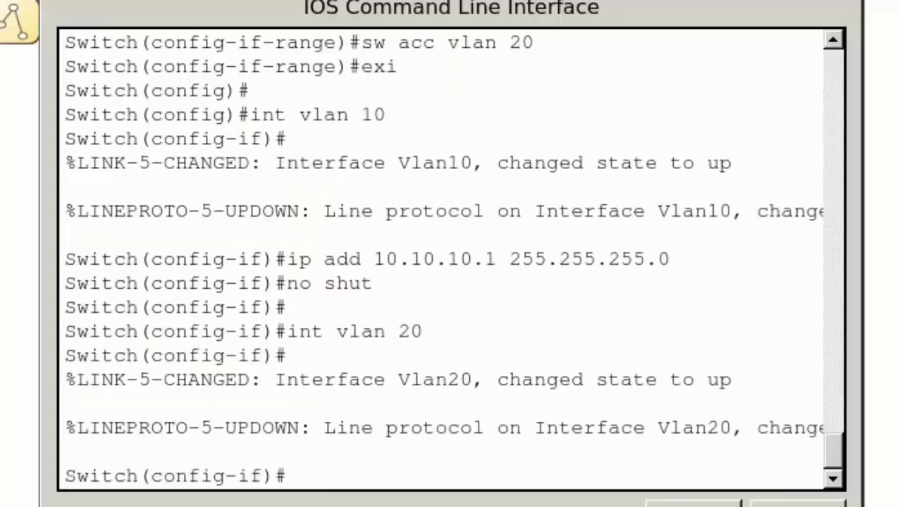
{"action": "type", "text": "ip add "}
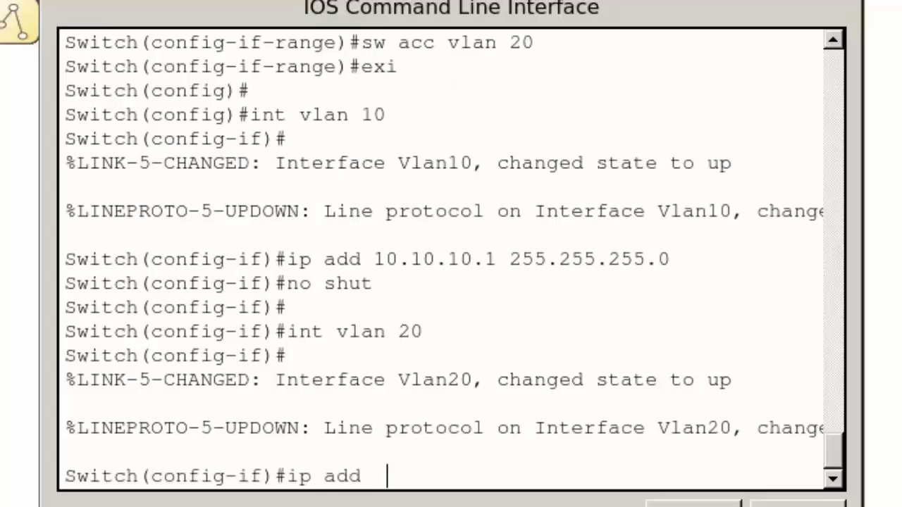
{"action": "type", "text": "10.20.20."}
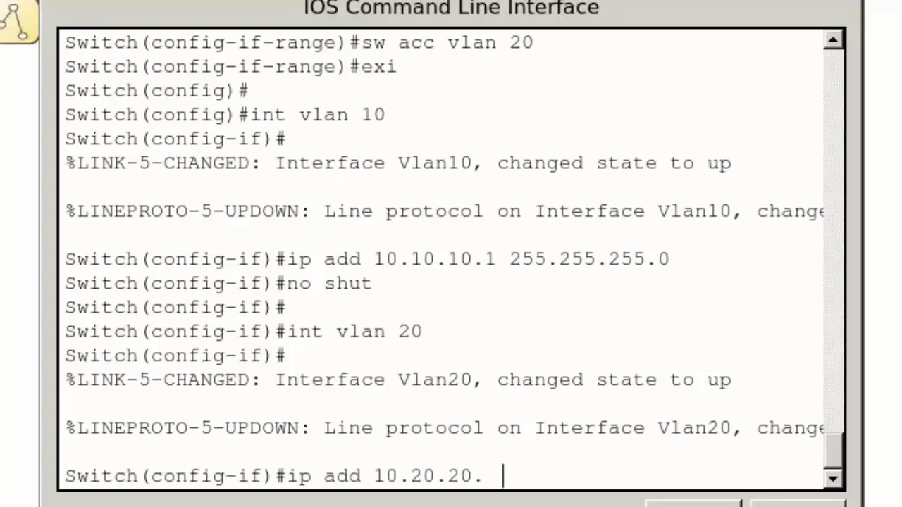
{"action": "type", "text": "1 255.255"}
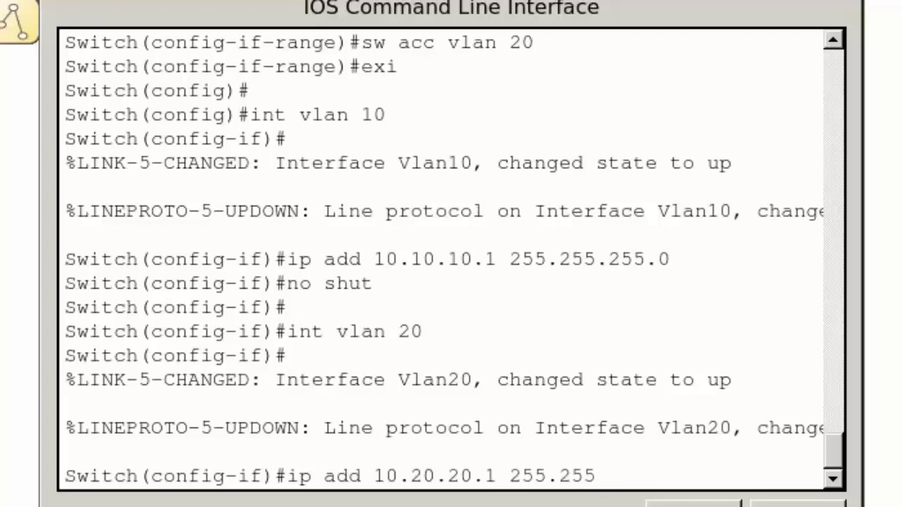
{"action": "type", "text": ".255.0"}
{"action": "key", "text": "Return"}
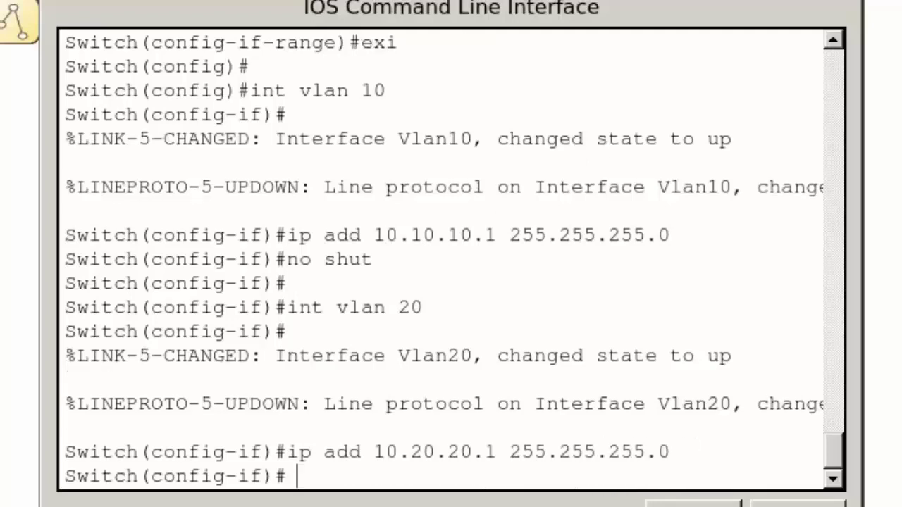
Enable the VLAN 20 interface with no shut and return to privileged EXEC mode.
{"action": "type", "text": "no shut"}
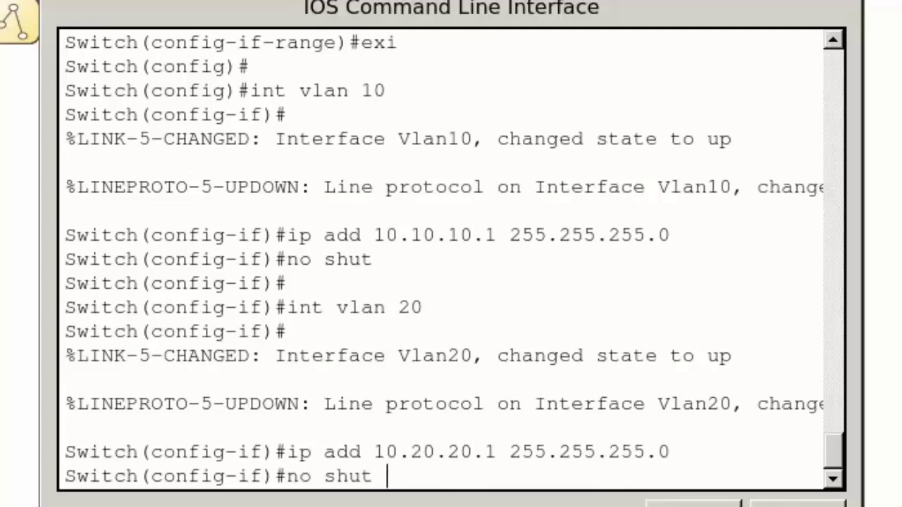
{"action": "key", "text": "Return"}
{"action": "key", "text": "Return"}
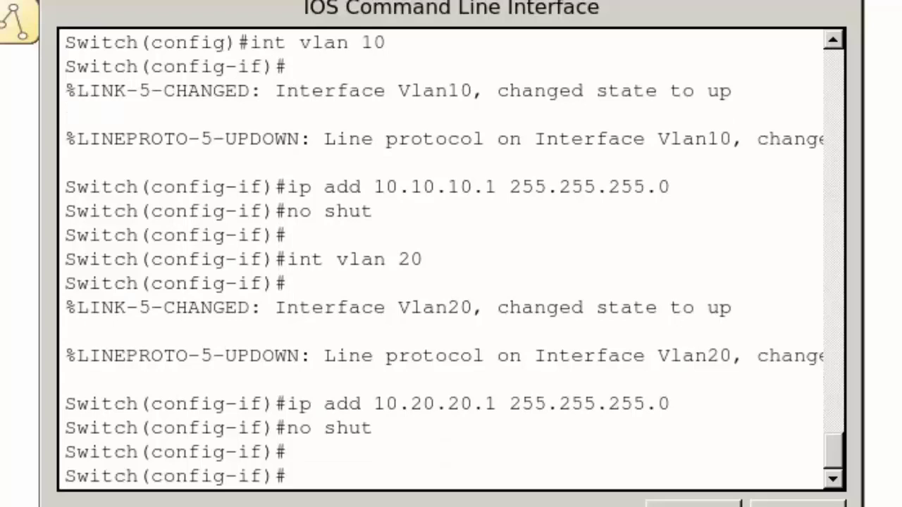
{"action": "type", "text": "end"}
{"action": "key", "text": "Return"}
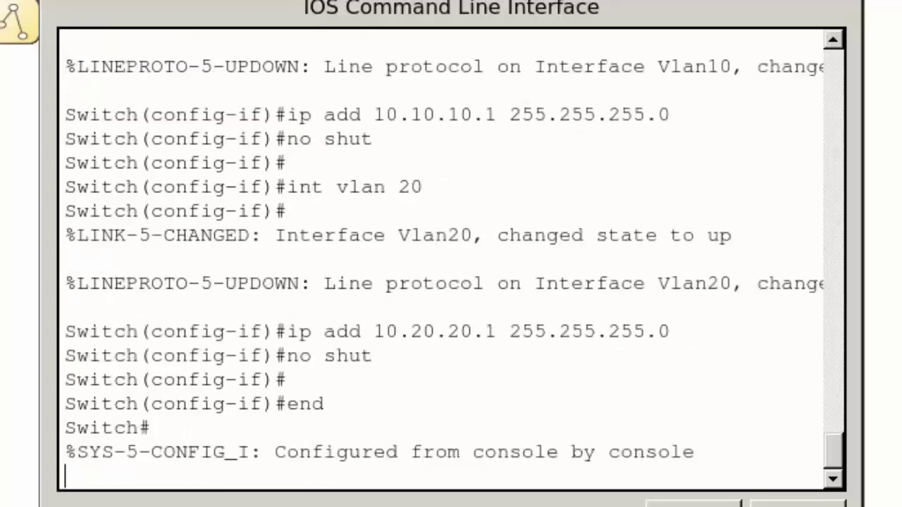
{"action": "key", "text": "Return"}
Display the brief VLAN table and widen the command-line window to check the port assignments of VLANs 10 and 20.
{"action": "type", "text": "sh vlan 10"}
{"action": "key", "text": "Return"}
{"action": "type", "text": "show "}
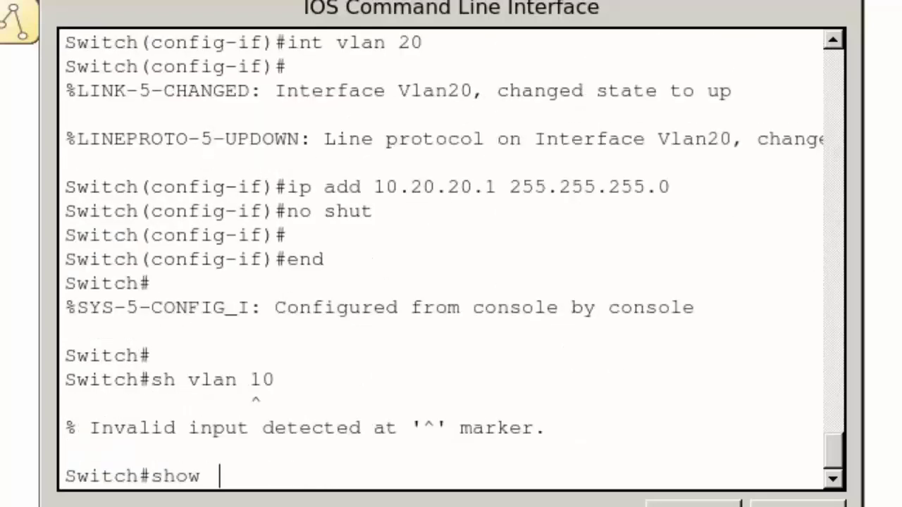
{"action": "type", "text": "vlan brief"}
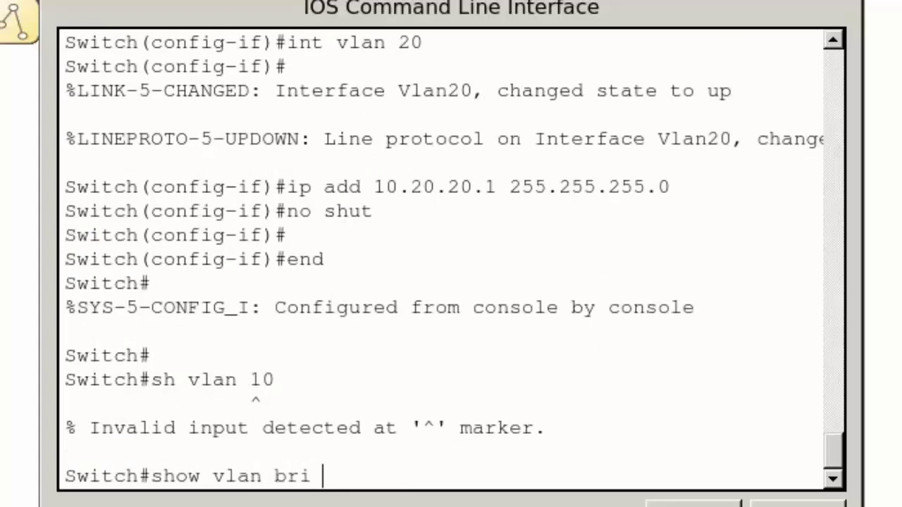
{"action": "key", "text": "Return"}
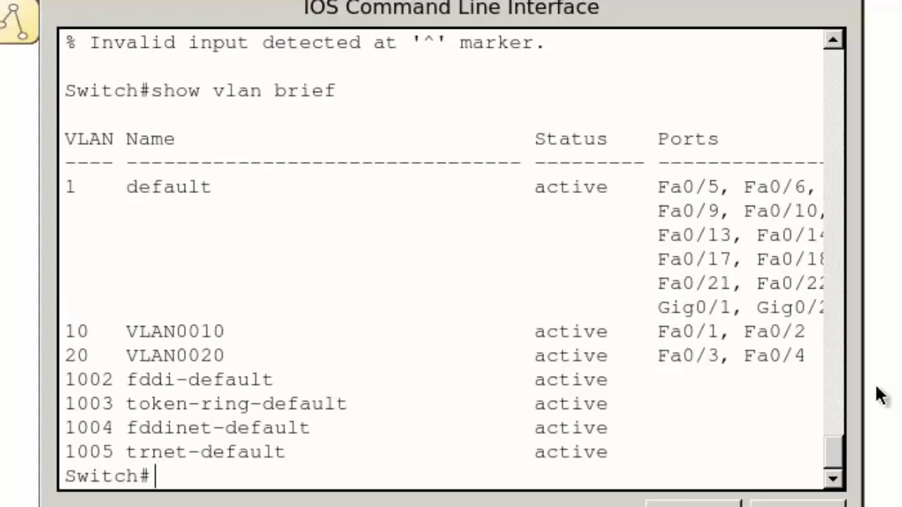
{"action": "left_click_drag", "start_coordinate": [862, 377], "coordinate": [901, 391]}
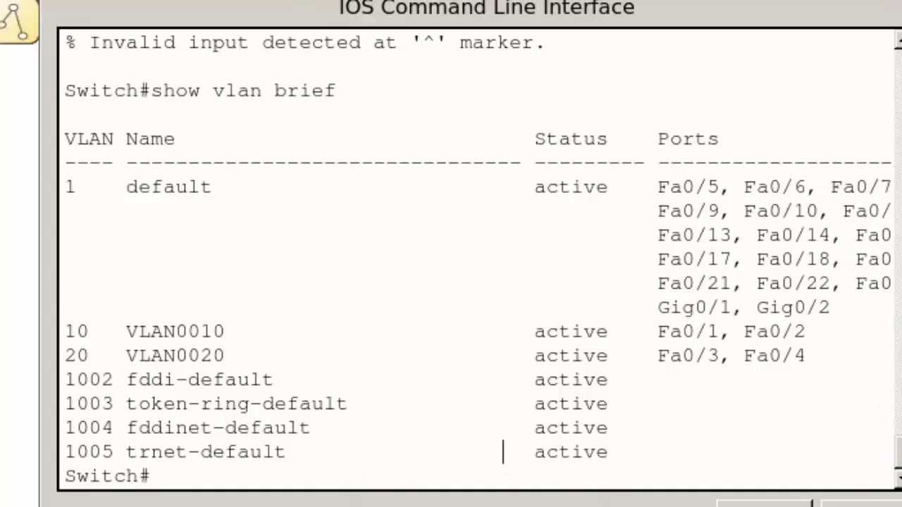
Display the brief IP interface listing and page through to the VLAN interfaces to check their addresses and status.
{"action": "key", "text": "Return"}
{"action": "type", "text": "s"}
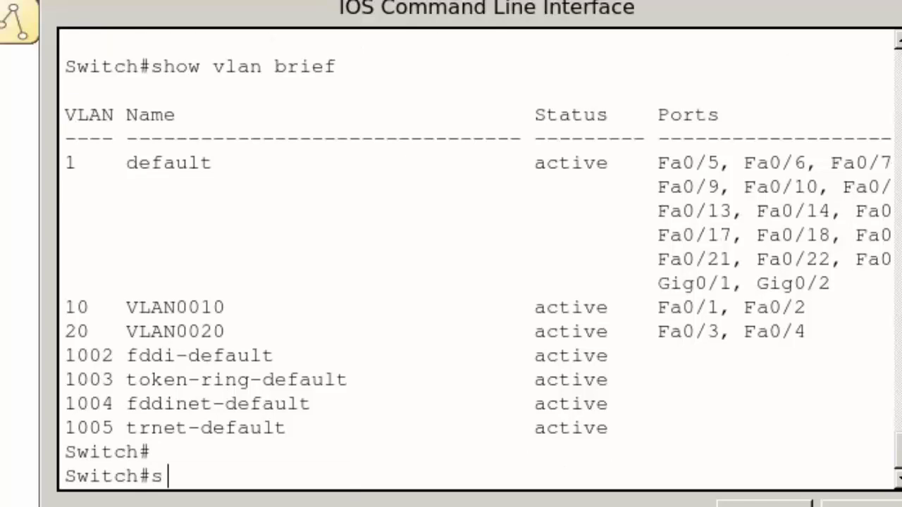
{"action": "type", "text": "h ip int brie"}
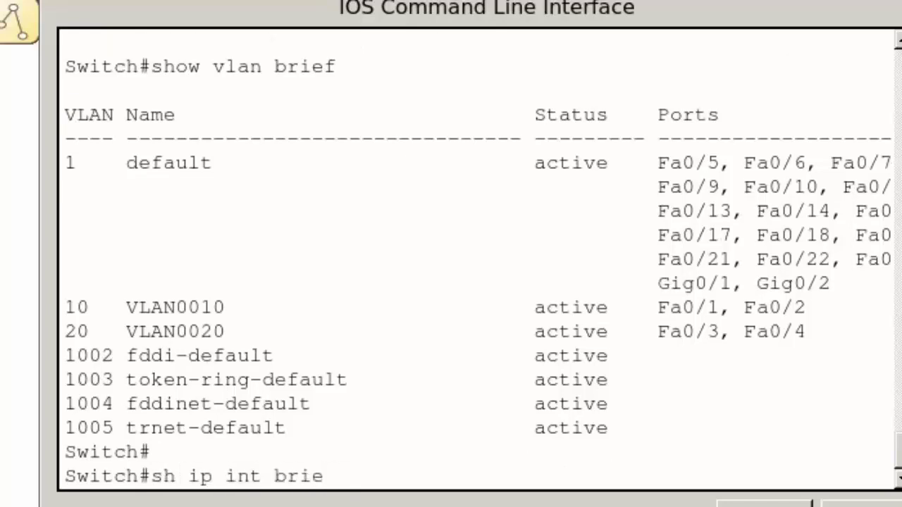
{"action": "key", "text": "Return"}
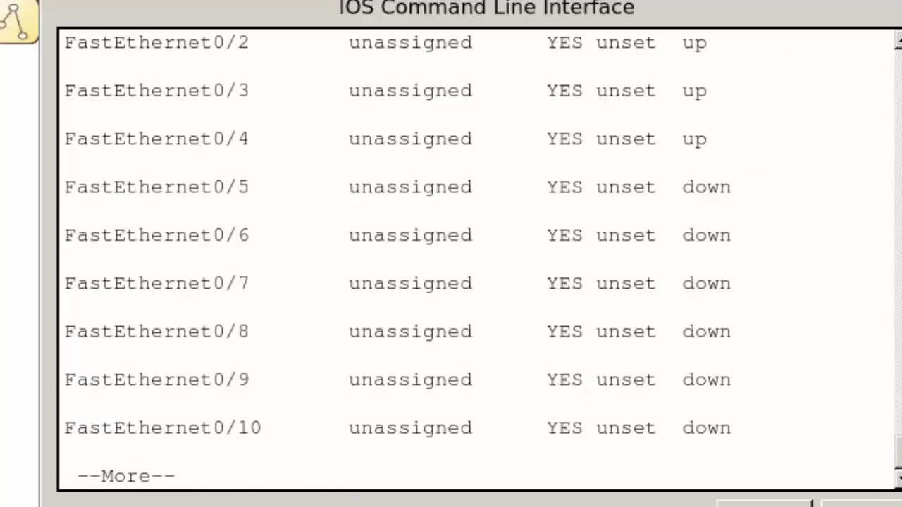
{"action": "key", "text": "space"}
{"action": "key", "text": "space"}
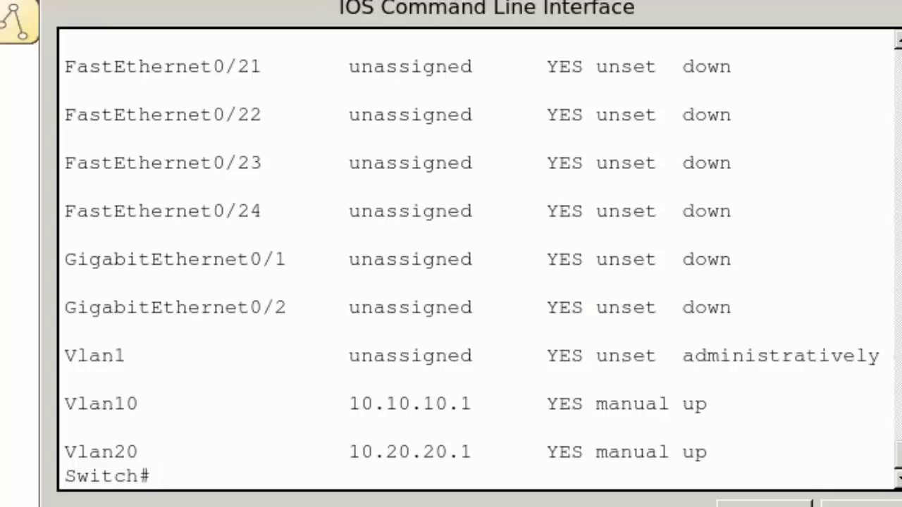
Switch to PC0's command prompt and ping 10.10.10.11 to test connectivity within VLAN 10.
{"action": "left_click", "coordinate": [23, 409]}
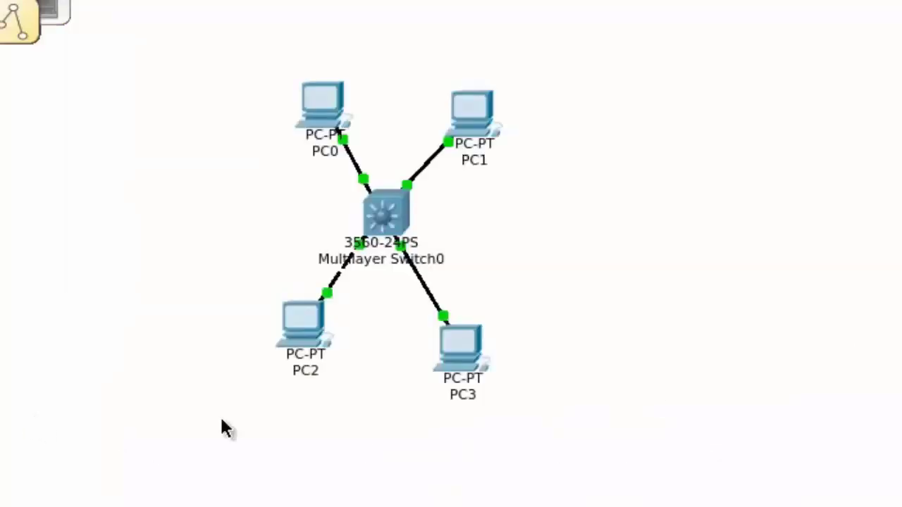
{"action": "left_click", "coordinate": [322, 106]}
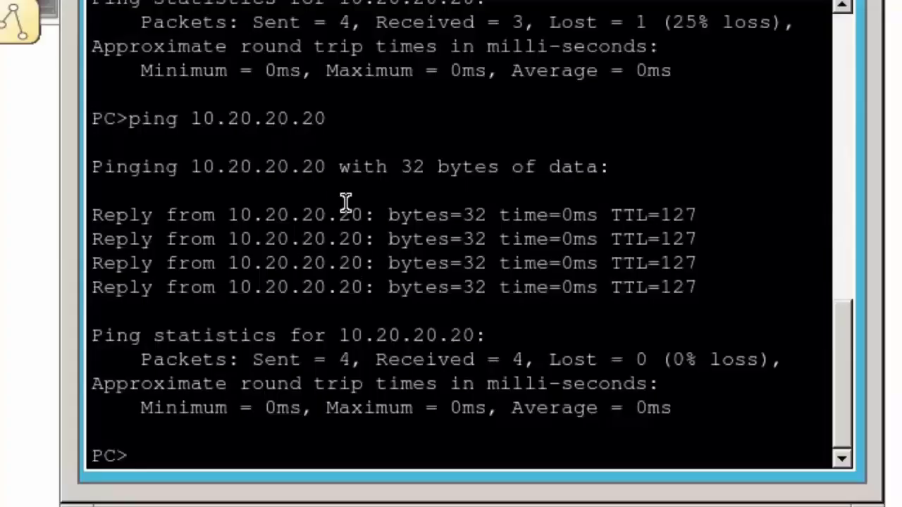
{"action": "type", "text": "ping 10."}
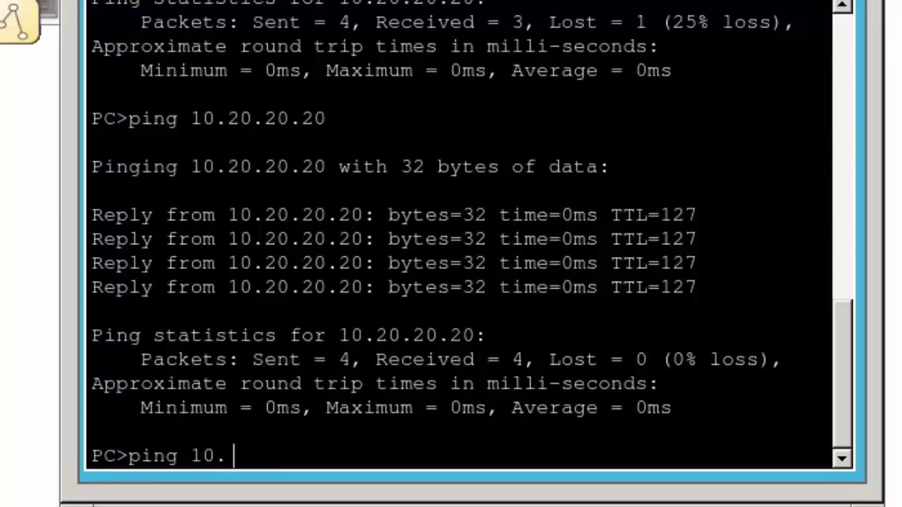
{"action": "type", "text": "10.10.11"}
{"action": "key", "text": "Return"}
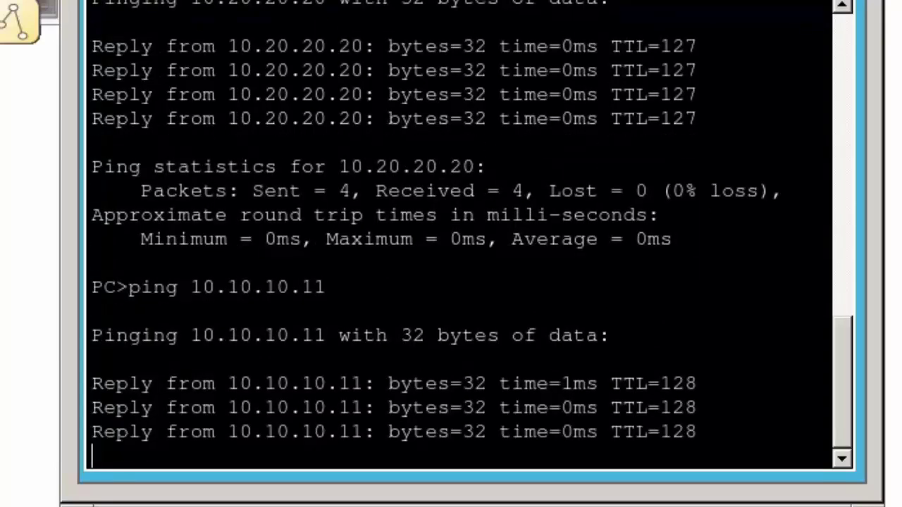
Ping 10.20.20.20 from PC0 to test routing into VLAN 20, and return to the multilayer switch's command line.
{"action": "type", "text": "ping "}
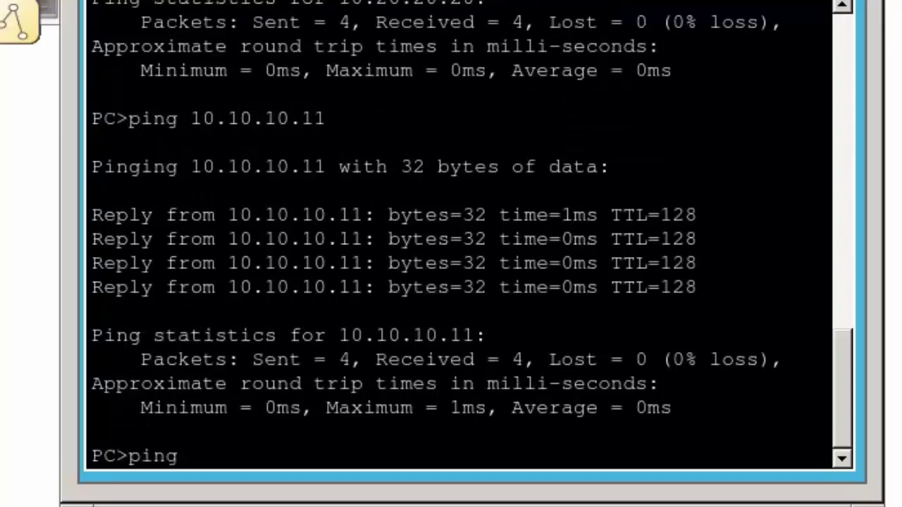
{"action": "type", "text": "10.20.20."}
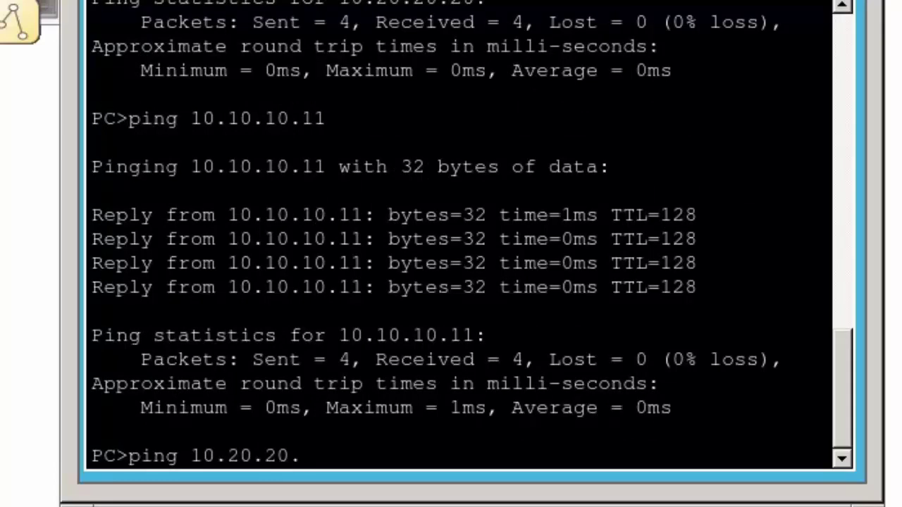
{"action": "type", "text": "20"}
{"action": "key", "text": "Return"}
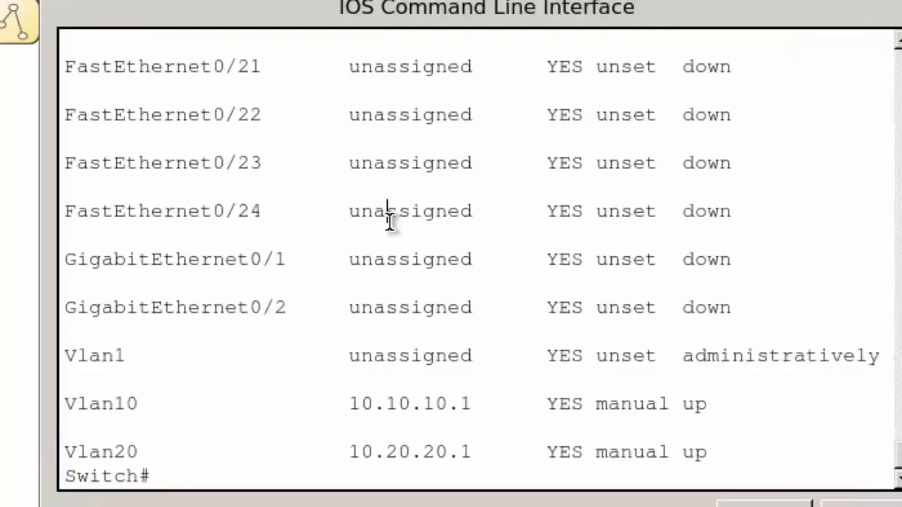
{"action": "key", "text": "Return"}
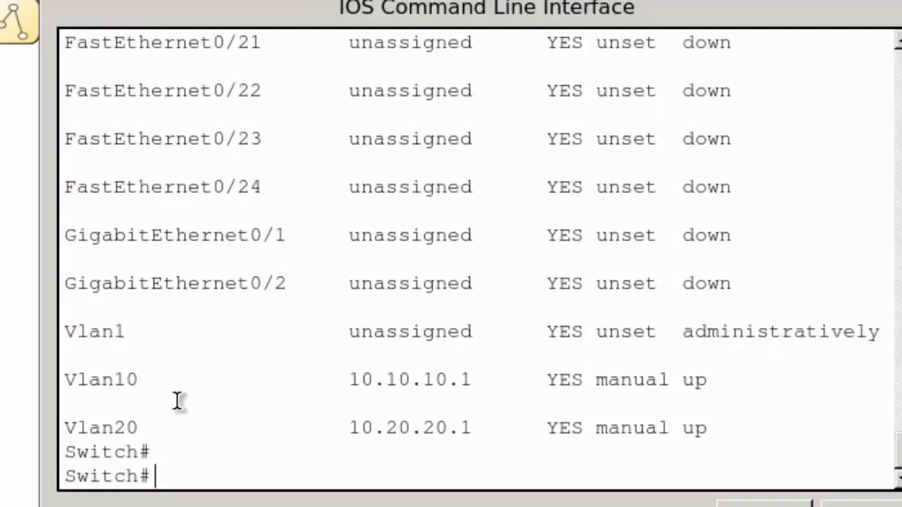
Enable IP routing on the multilayer switch with the global command "ip routing" and return to privileged EXEC mode.
{"action": "key", "text": "Return"}
{"action": "type", "text": "conf t"}
{"action": "key", "text": "Return"}
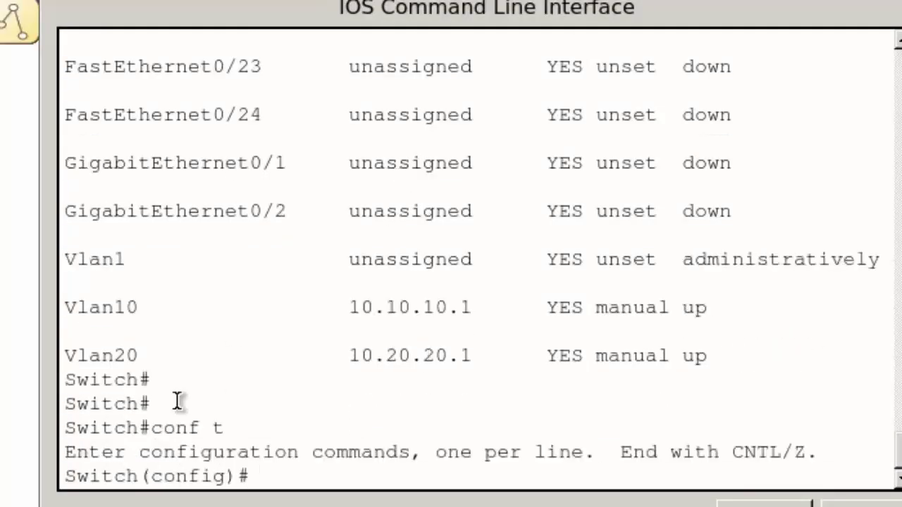
{"action": "type", "text": "ip rout"}
{"action": "key", "text": "Tab"}
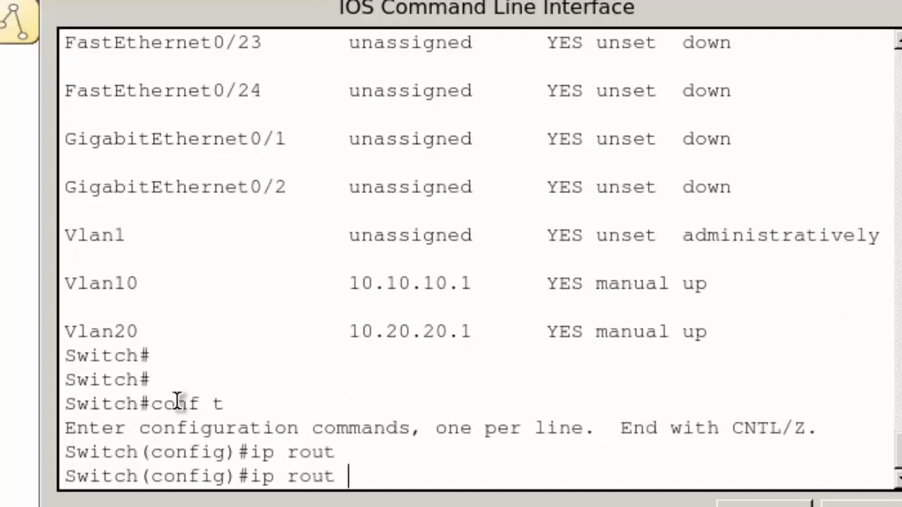
{"action": "key", "text": "BackSpace"}
{"action": "key", "text": "BackSpace"}
{"action": "type", "text": "ting"}
{"action": "key", "text": "Return"}
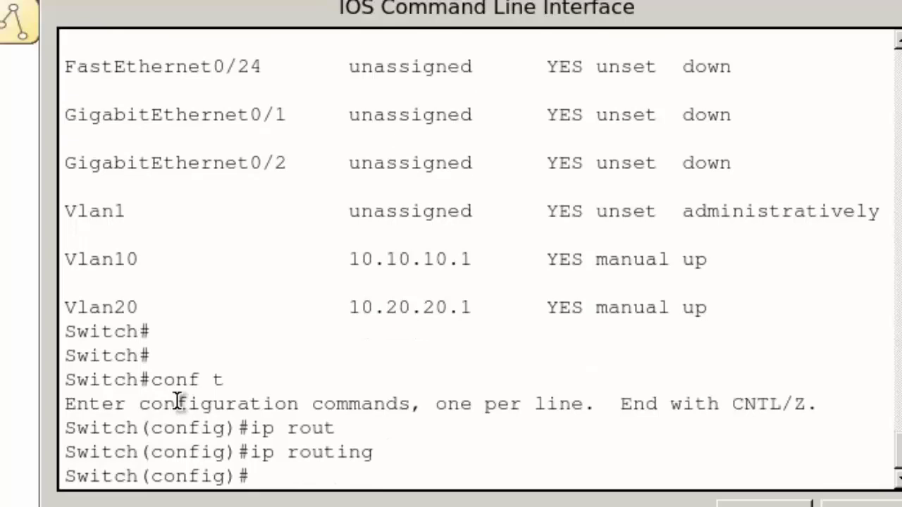
{"action": "key", "text": "Return"}
{"action": "type", "text": "end"}
{"action": "key", "text": "Return"}
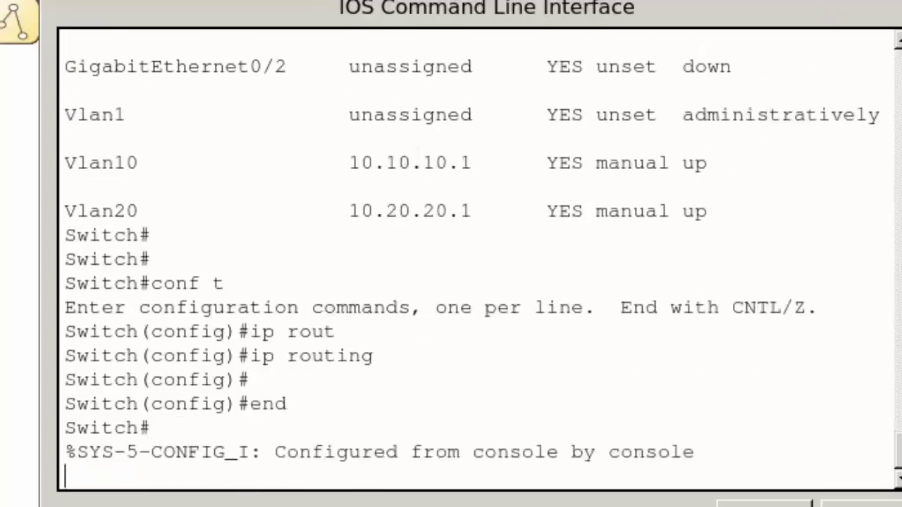
Close the switch's window, return to PC0's command prompt and repeat the ping to 10.20.20.20 to test routing into VLAN 20.
{"action": "left_click", "coordinate": [899, 3]}
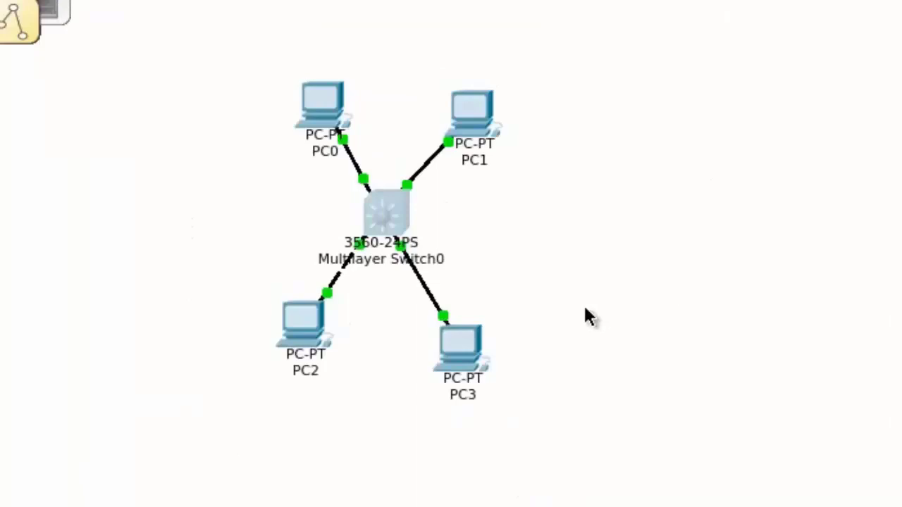
{"action": "left_click", "coordinate": [324, 106]}
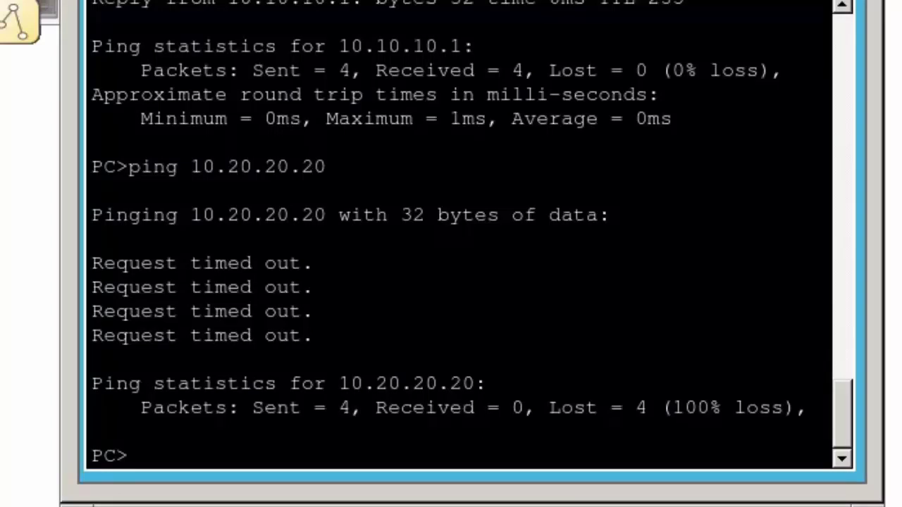
{"action": "key", "text": "Up"}
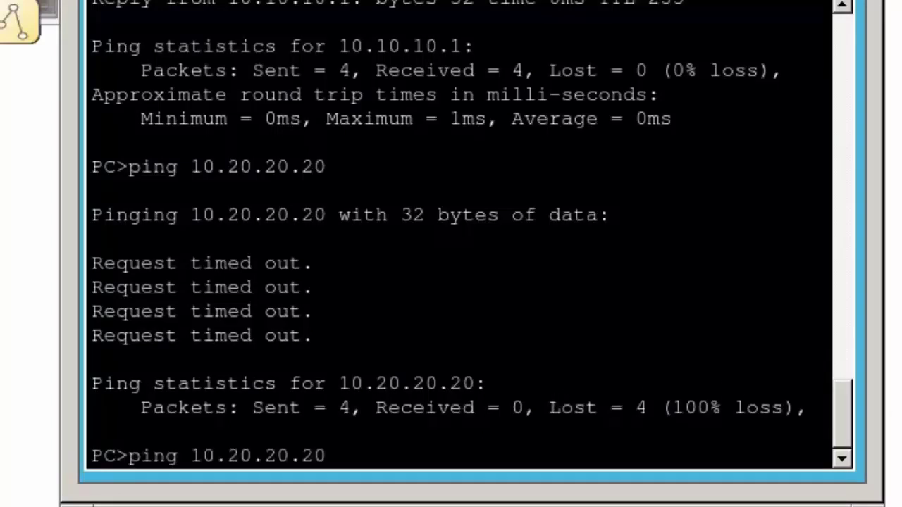
{"action": "key", "text": "Return"}
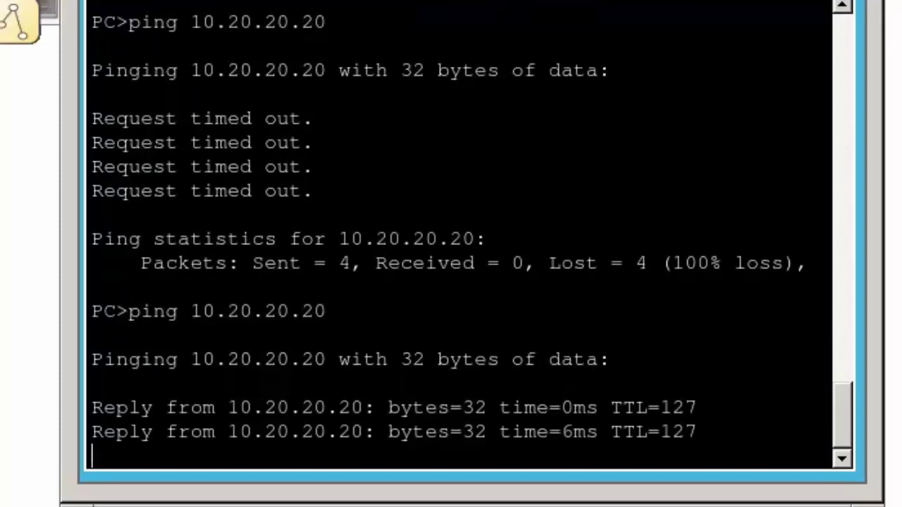